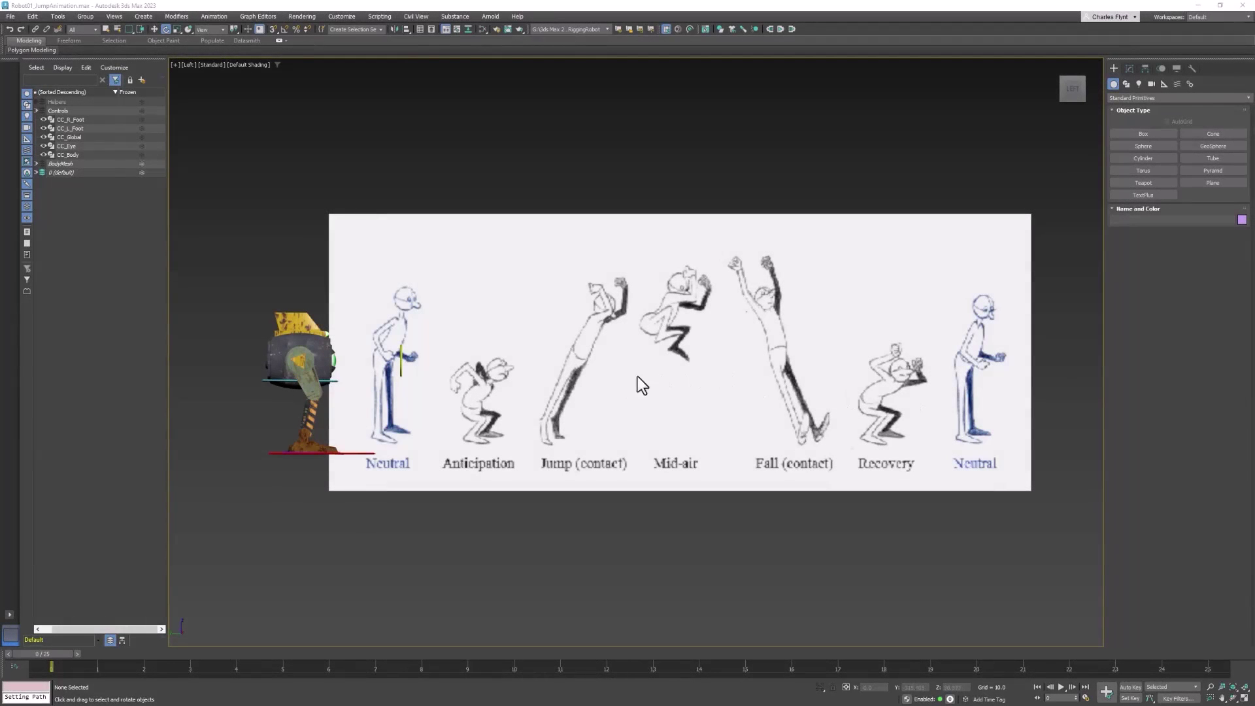
Step: Key the robot's foot, body and global controls in the neutral pose at frame 0 with Set Key, and leave Set Key mode
middle_drag(618, 376, 636, 375)
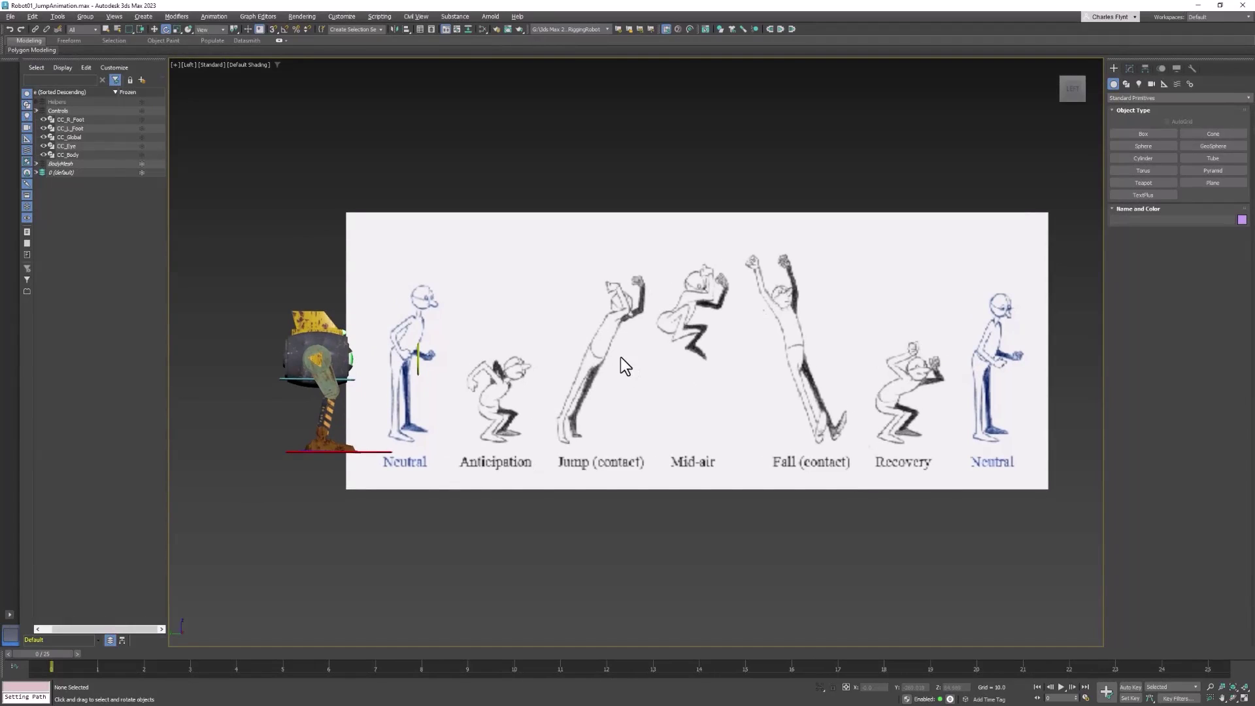
middle_drag(552, 419, 528, 420)
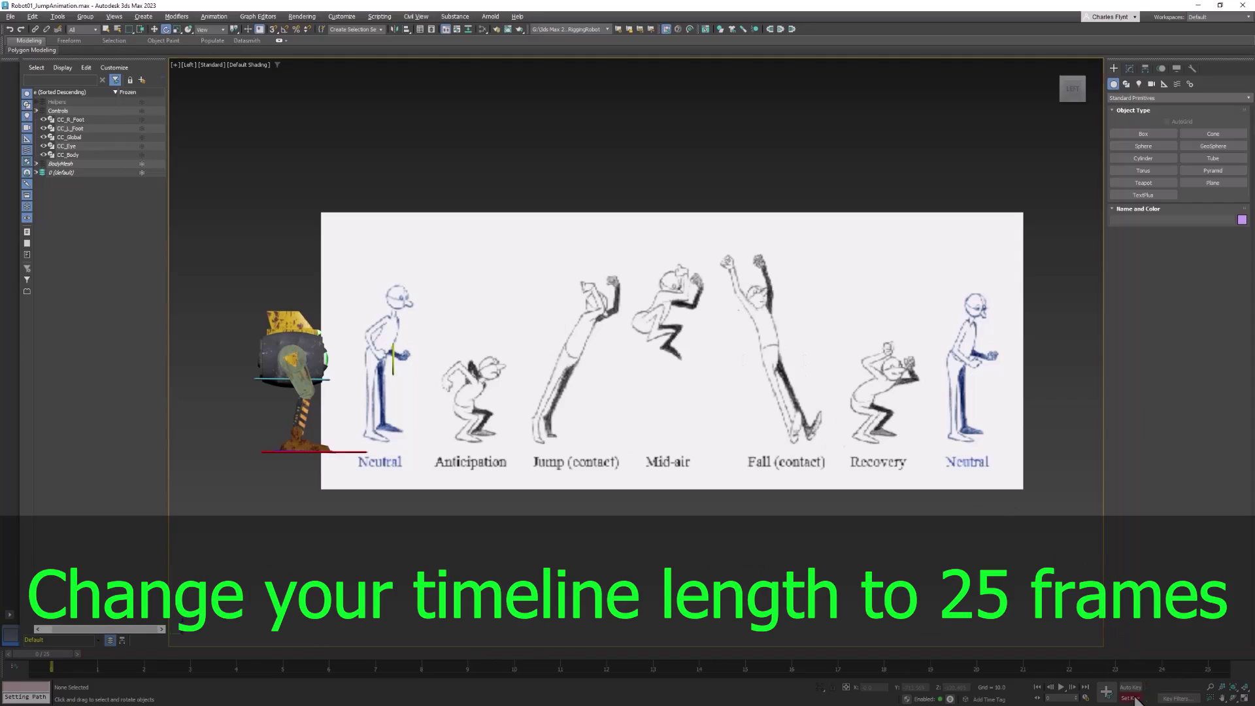
click(1130, 698)
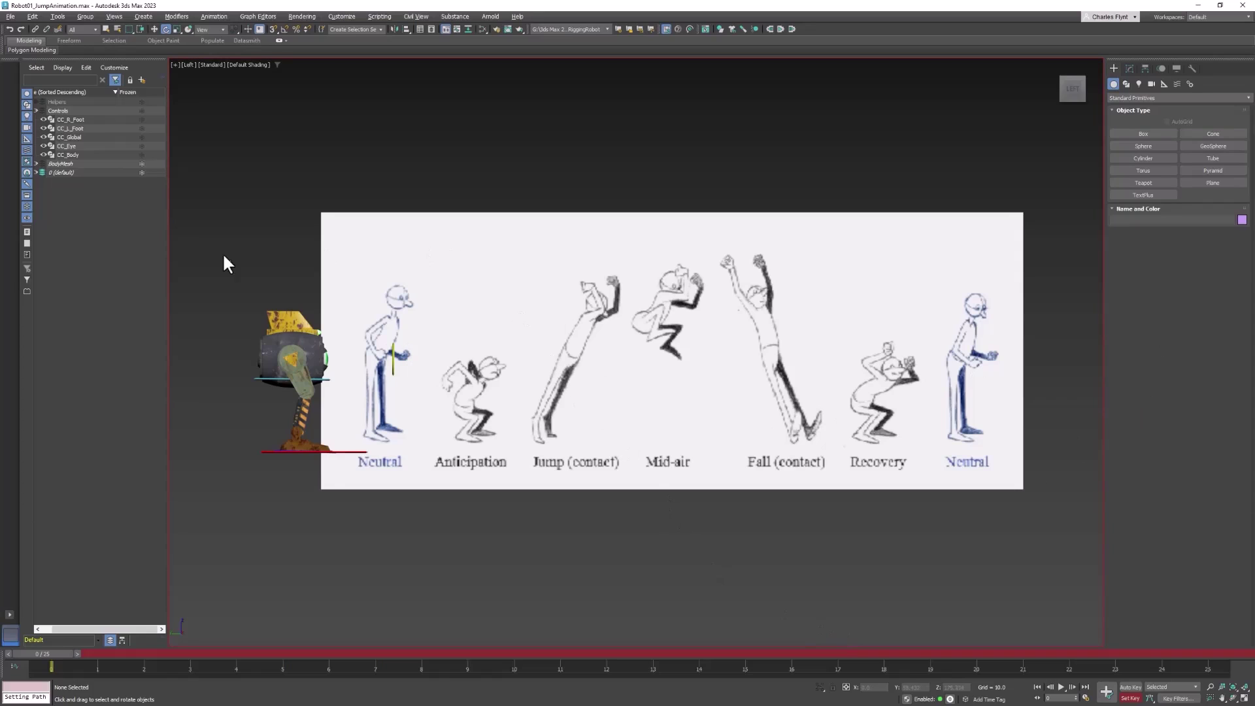
drag(218, 257, 386, 492)
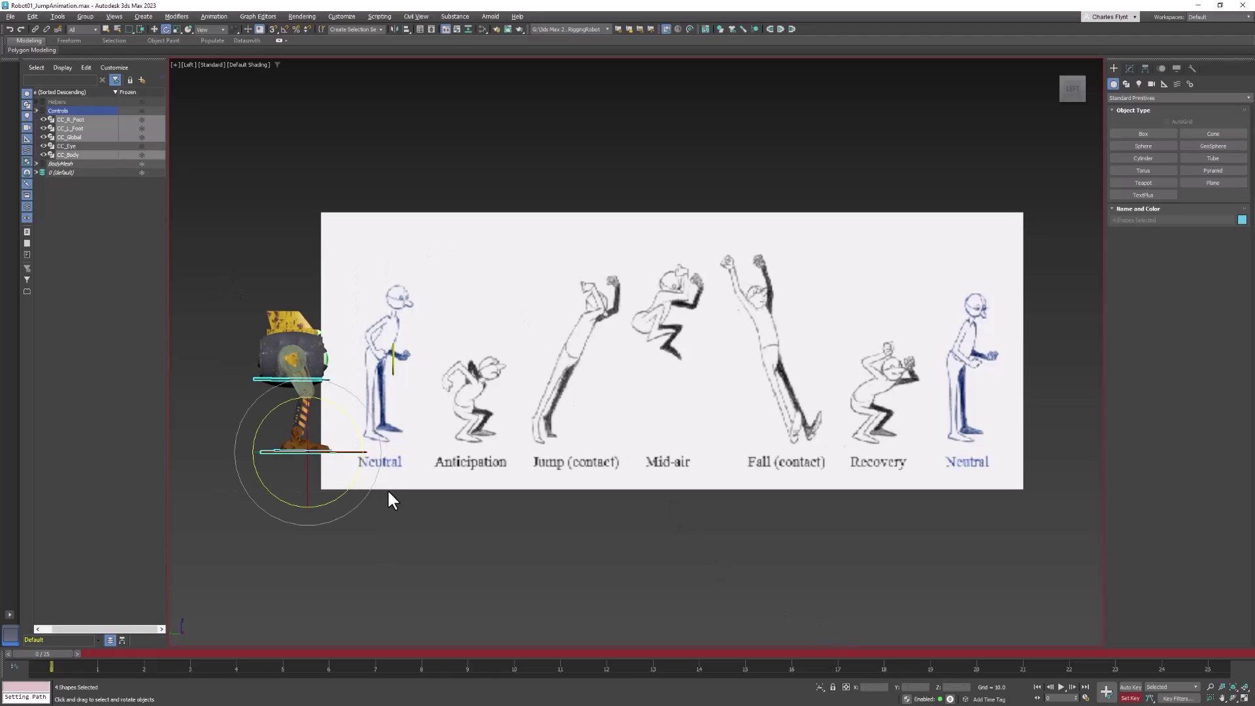
click(1106, 692)
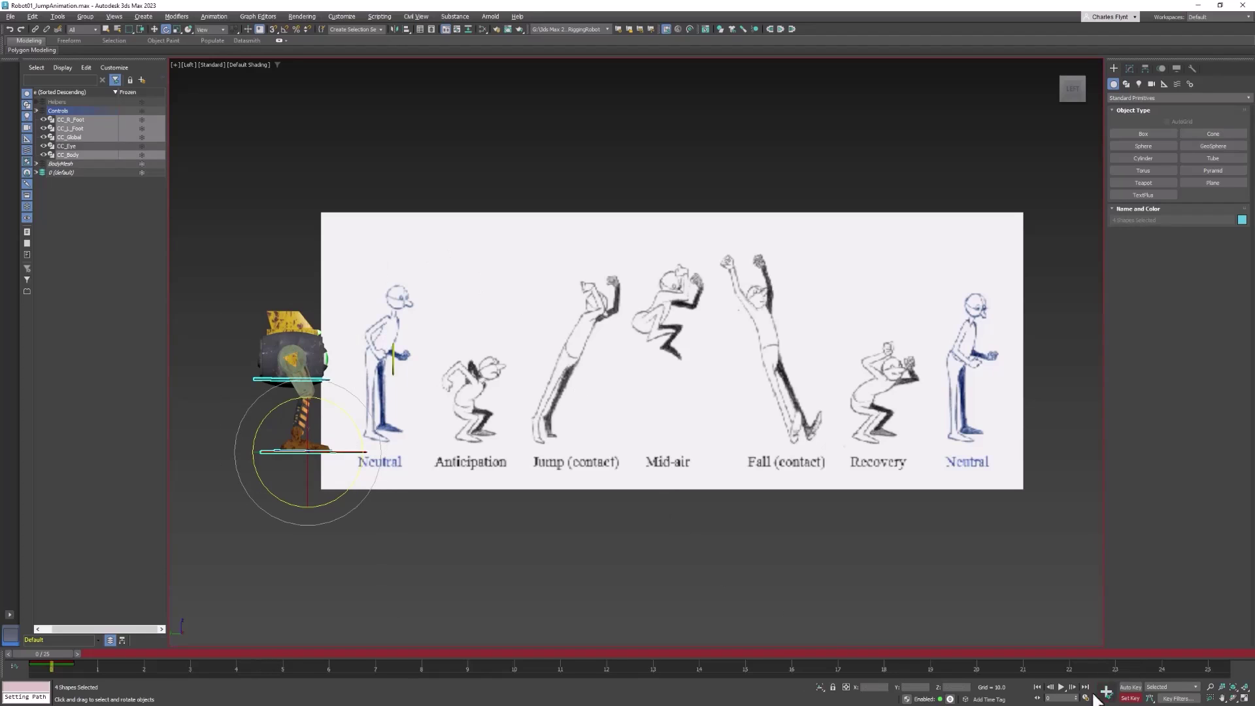
click(1129, 698)
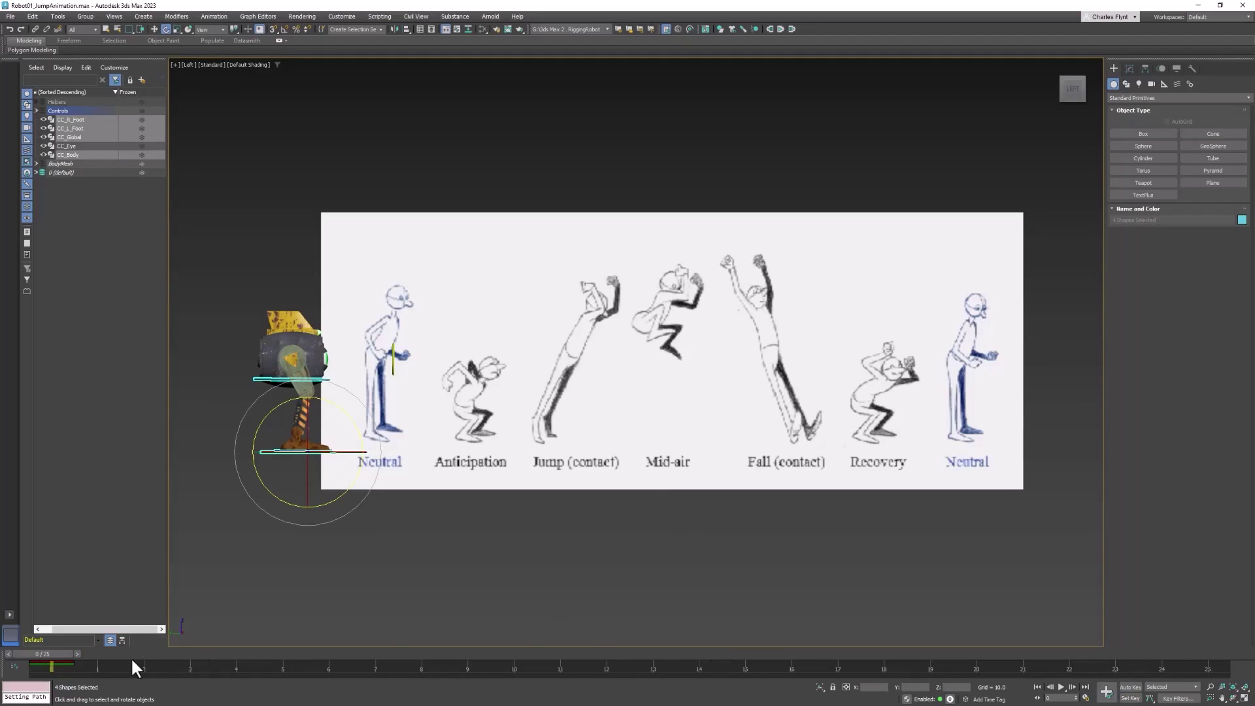
Step: At frame 25, move the CC_Global control forward with Auto Key on so the robot stands beside the Fall (contact) figure
drag(61, 649, 1242, 673)
key(e)
click(369, 513)
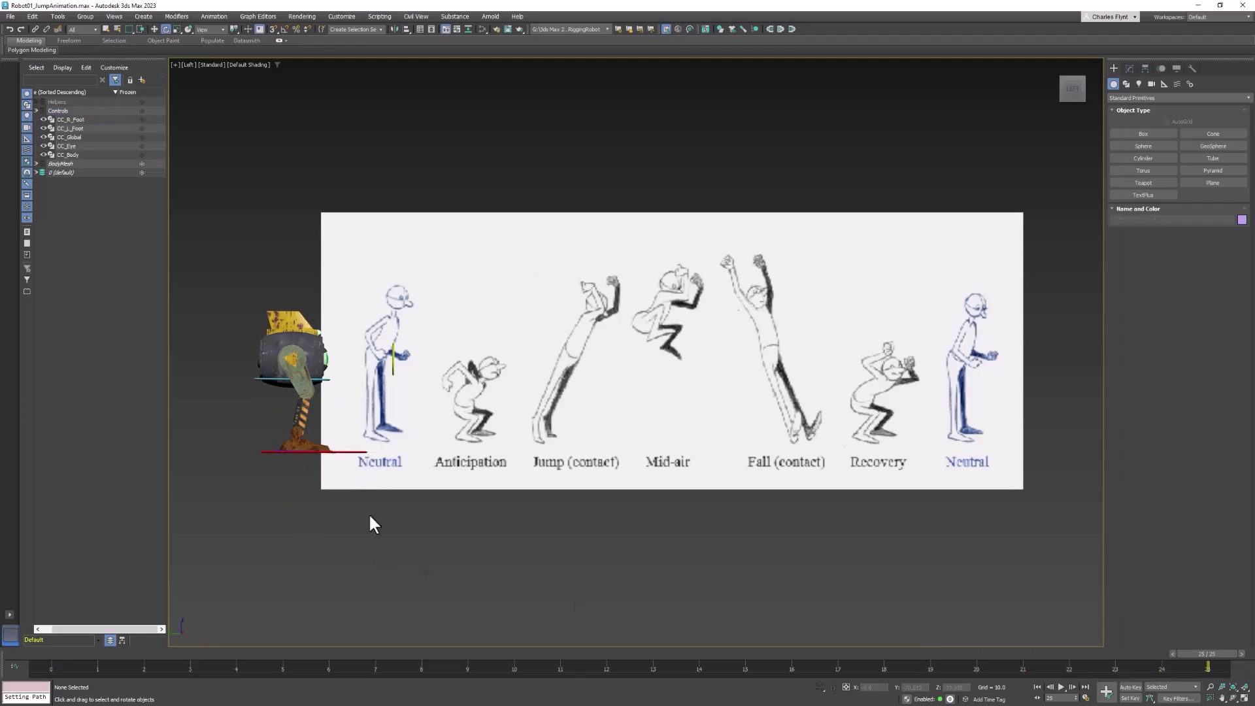
click(362, 456)
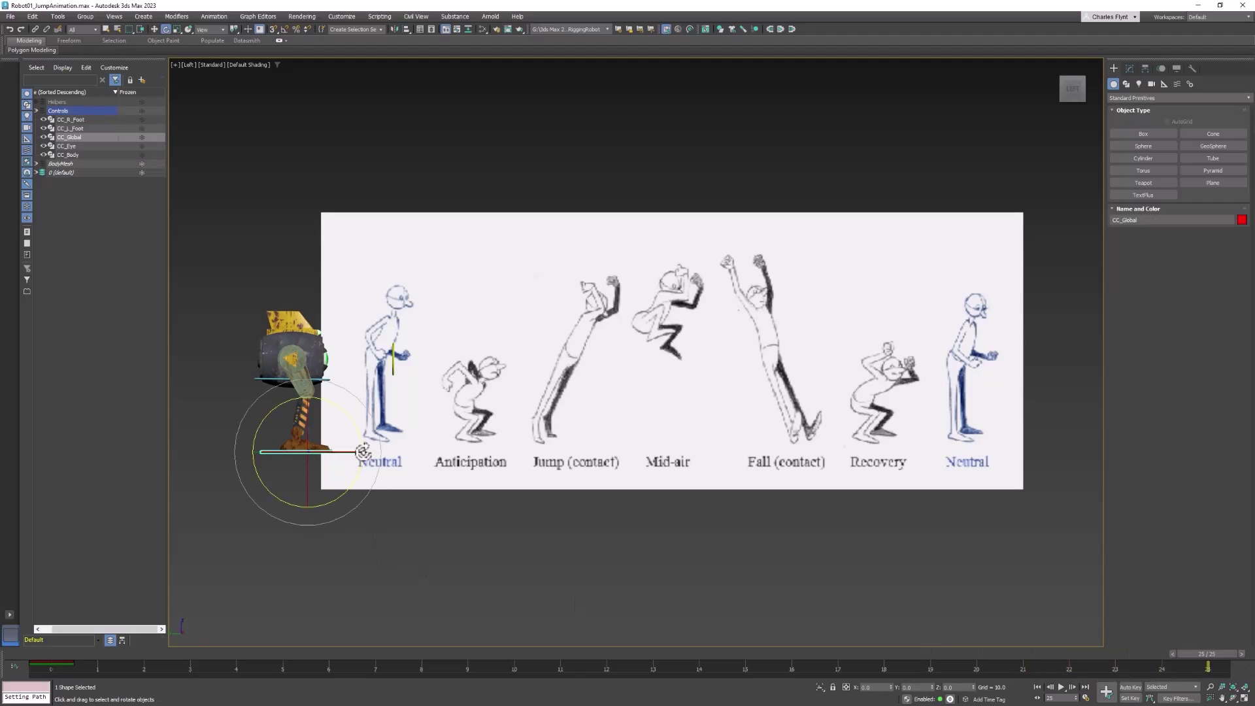
click(1131, 688)
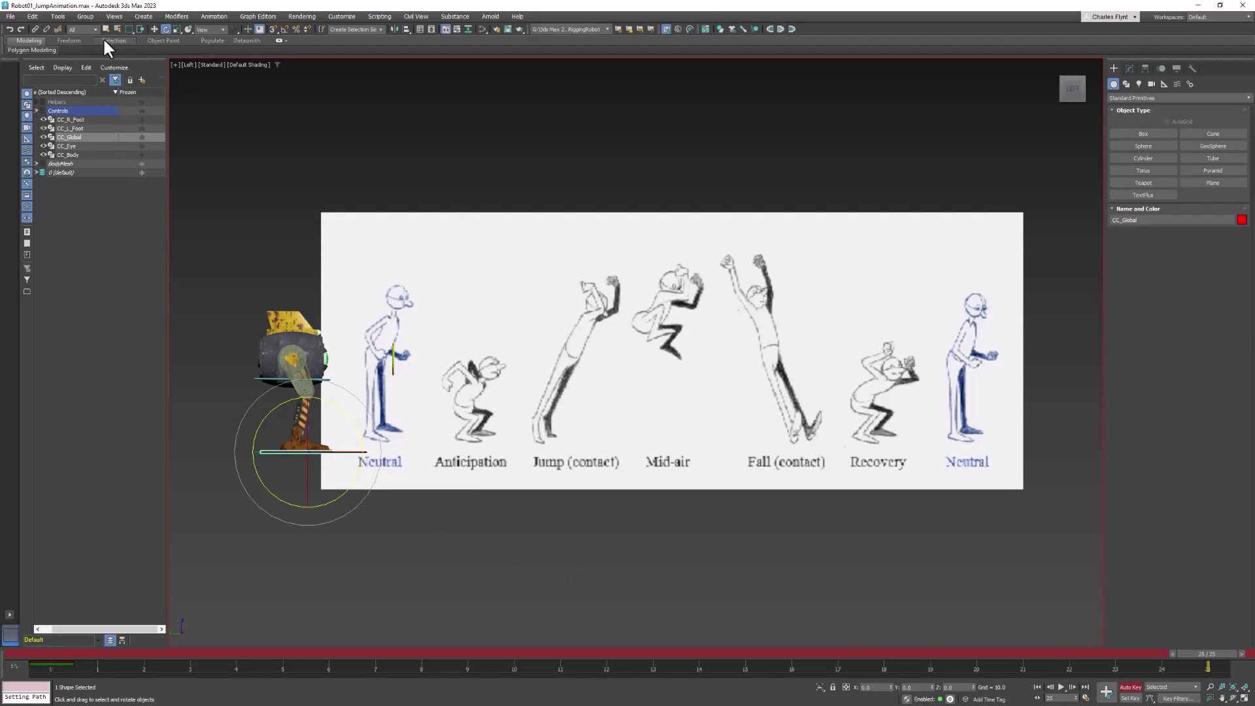
click(155, 28)
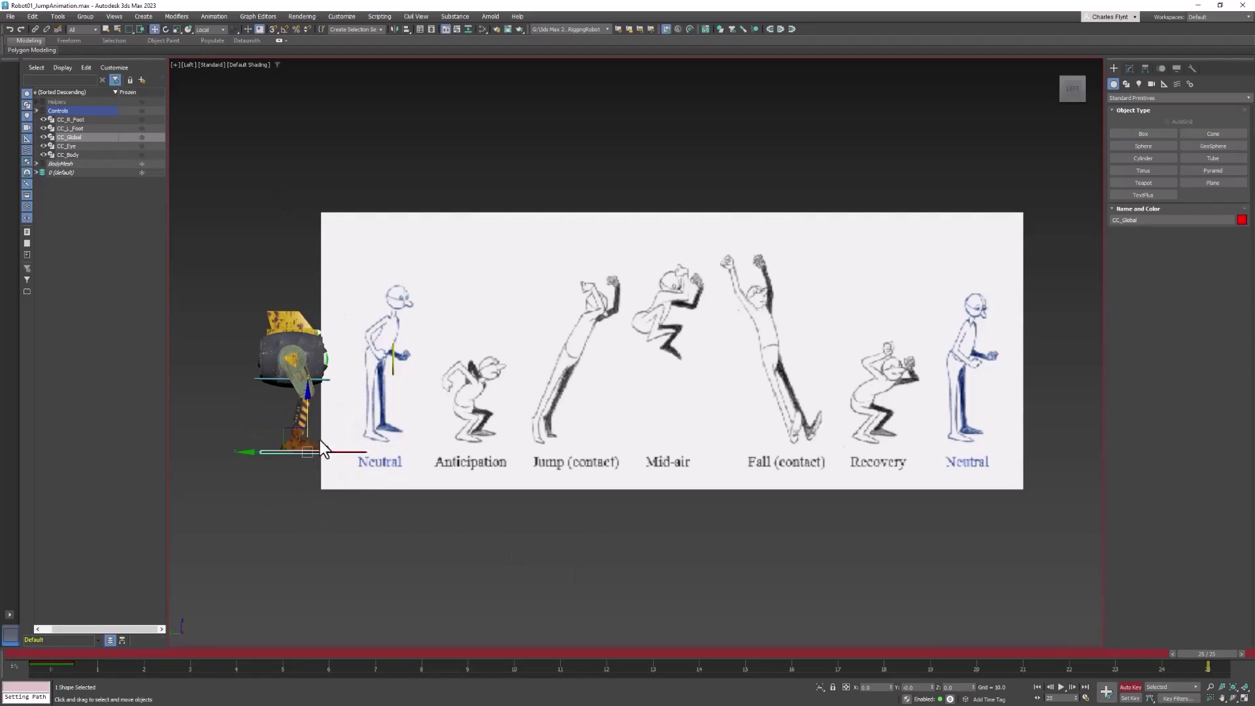
right_click(251, 446)
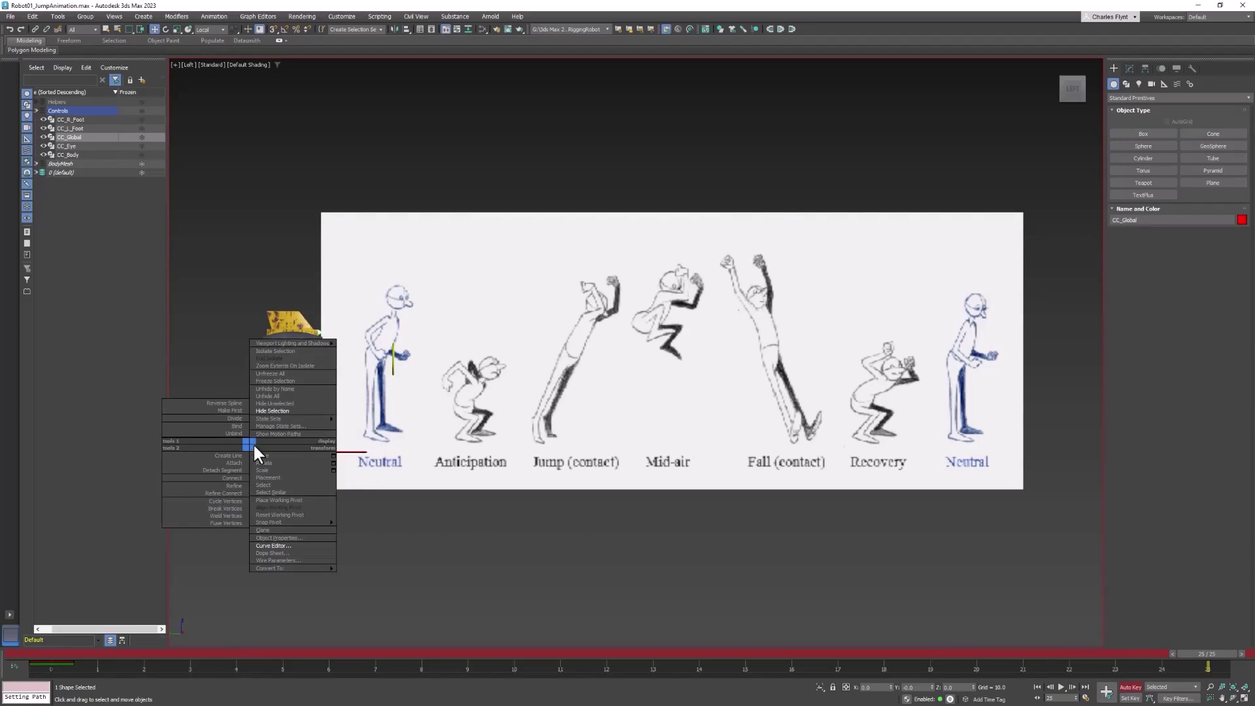
click(253, 443)
drag(255, 451, 716, 479)
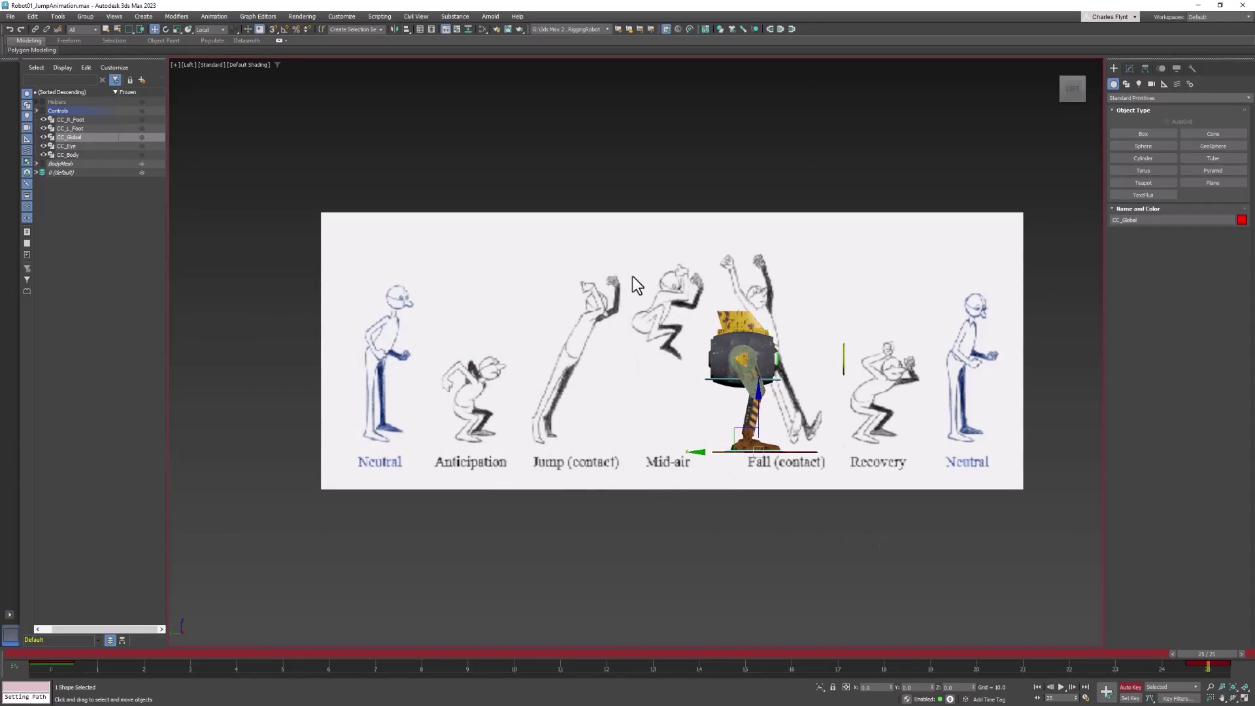
Step: Select all five rig controls and set keys for them at frame 25 in Set Key mode
key(ctrl+a)
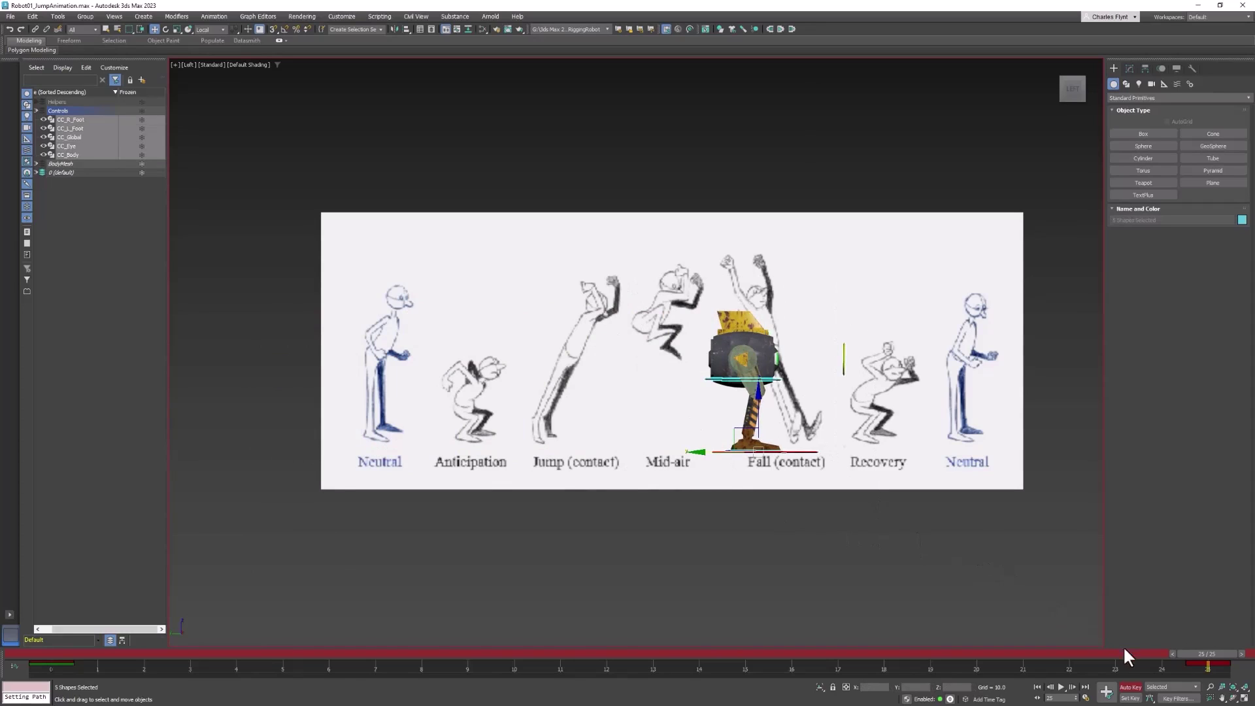
click(1130, 697)
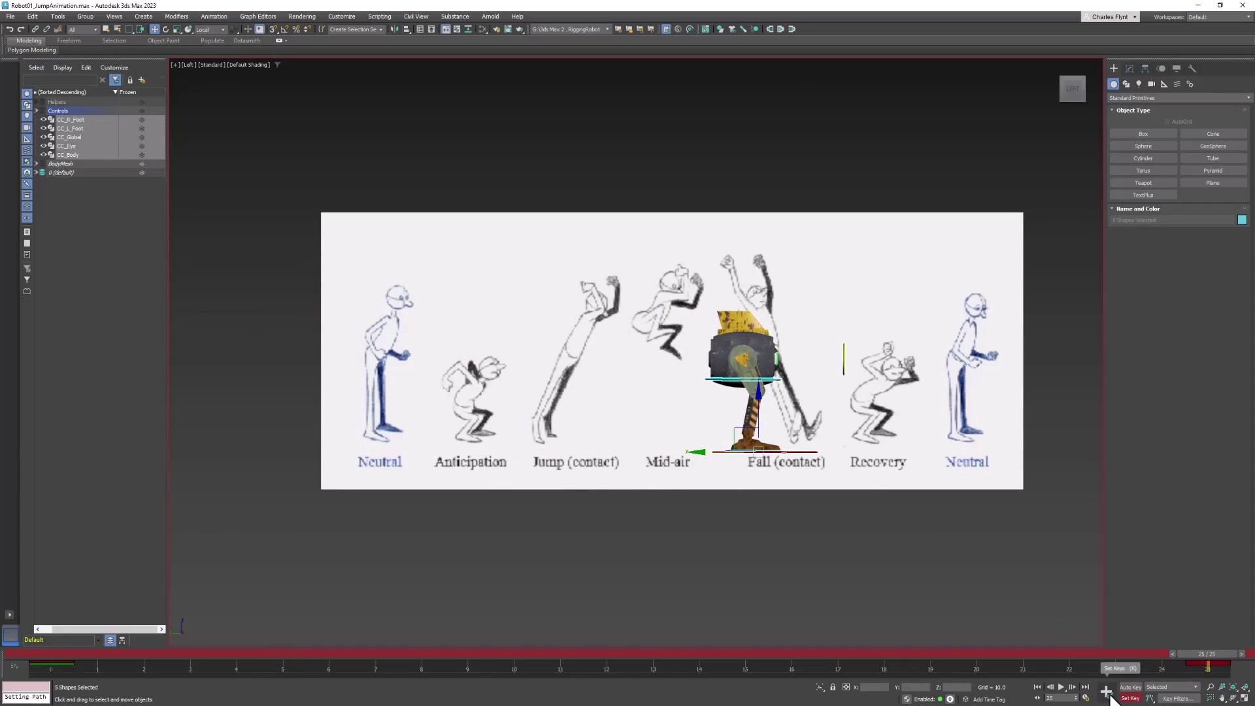
click(1108, 692)
Step: At frame 12, raise the CC_Body control straight up so the robot's body is above the reference image's figures
mouse_move(1230, 654)
mouse_down()
mouse_move(959, 661)
mouse_move(87, 638)
mouse_move(1062, 673)
mouse_move(17, 668)
mouse_move(616, 683)
mouse_up()
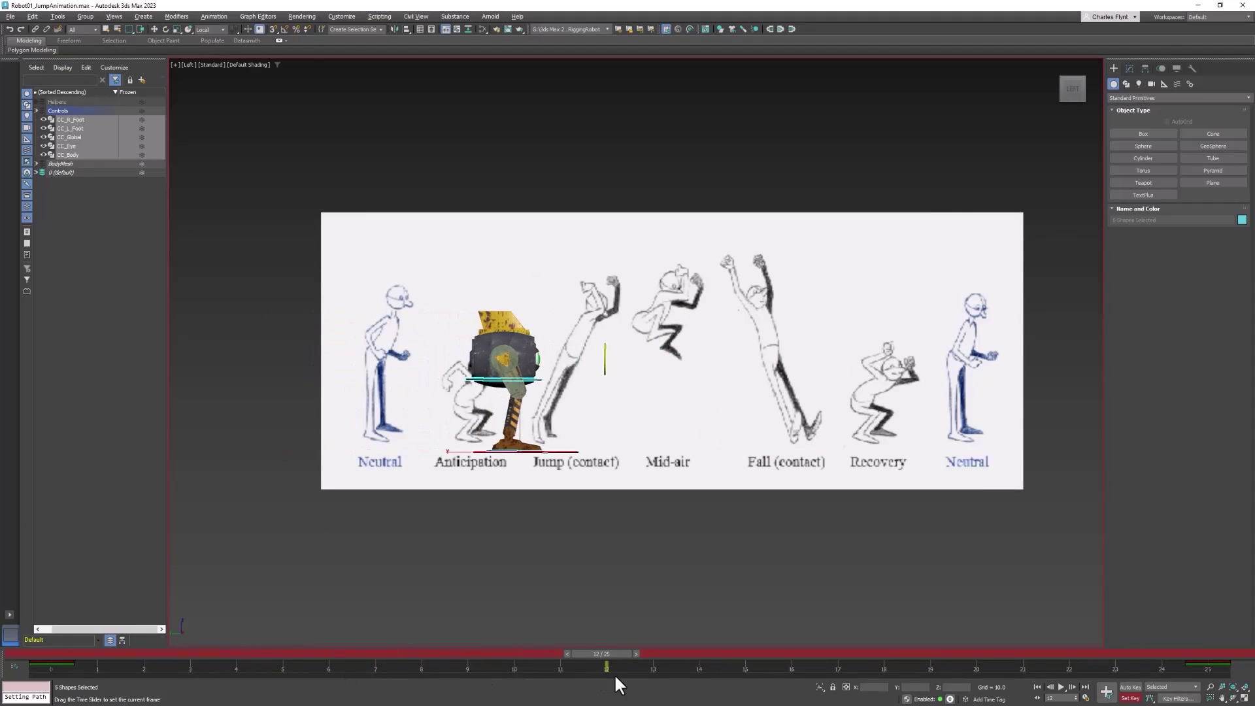
key(w)
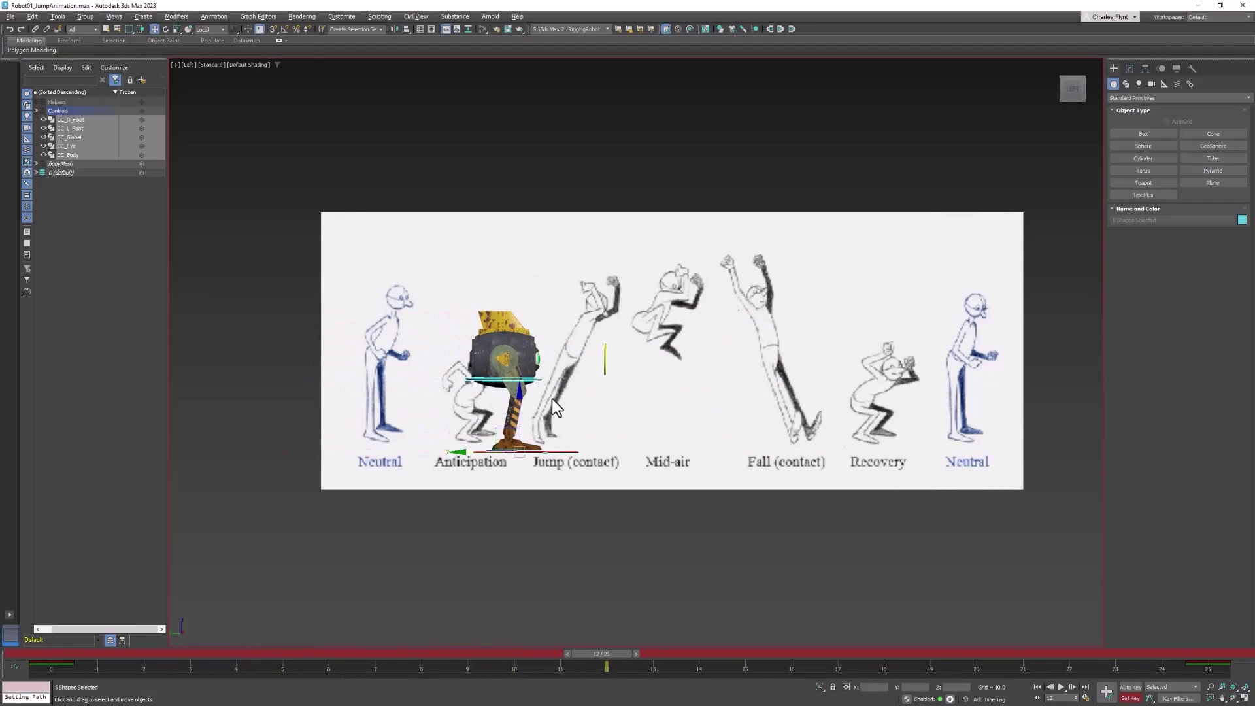
click(537, 379)
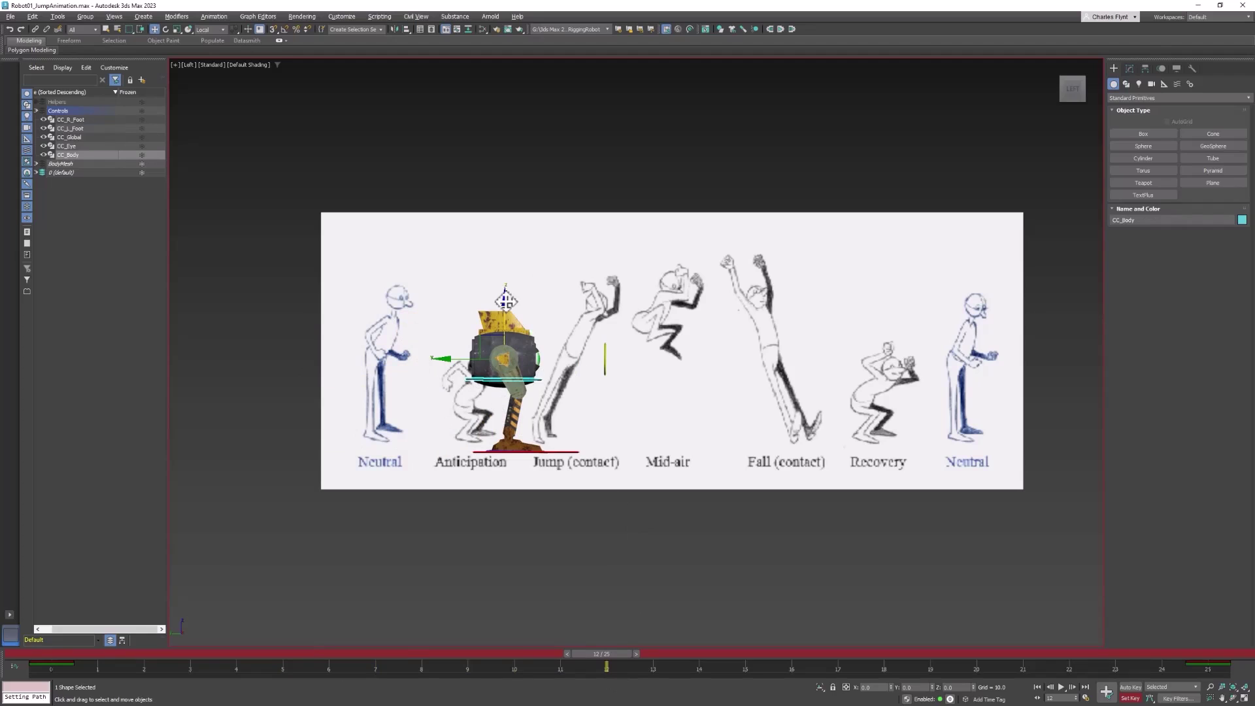
drag(505, 301, 521, 155)
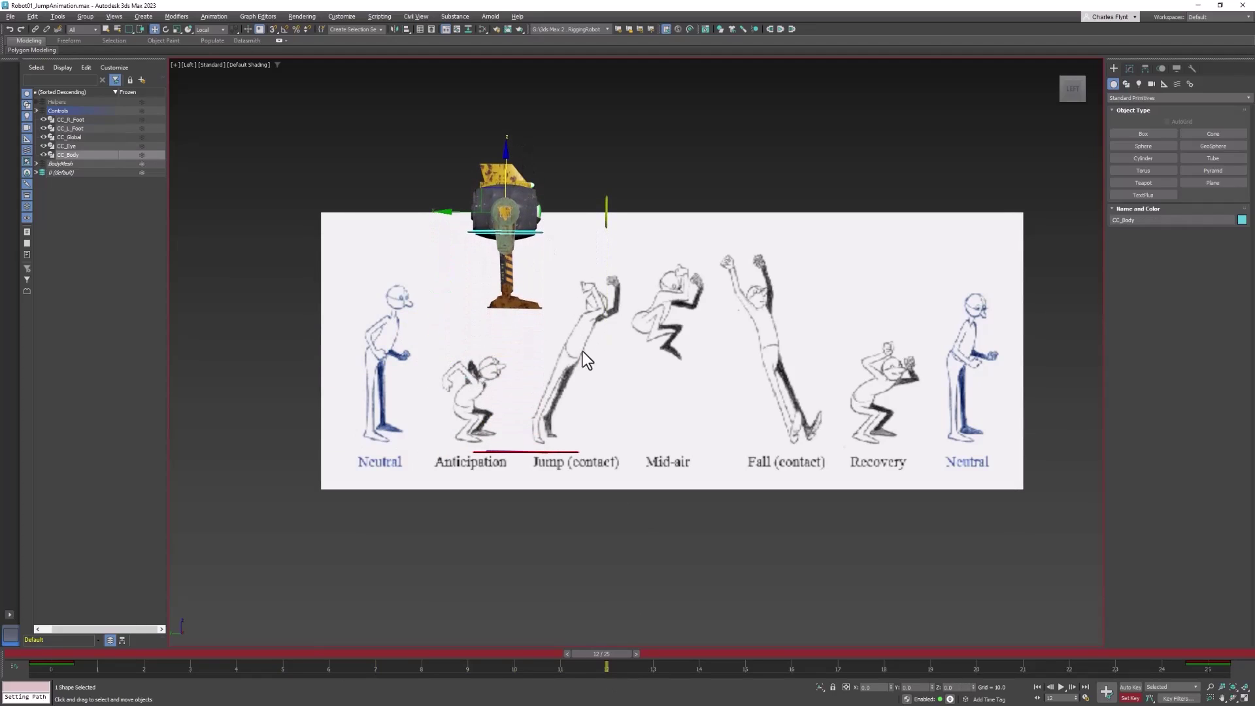
Step: Hide the CC_Global control and raise both foot controls together until the legs bend beneath the lifted body
click(556, 451)
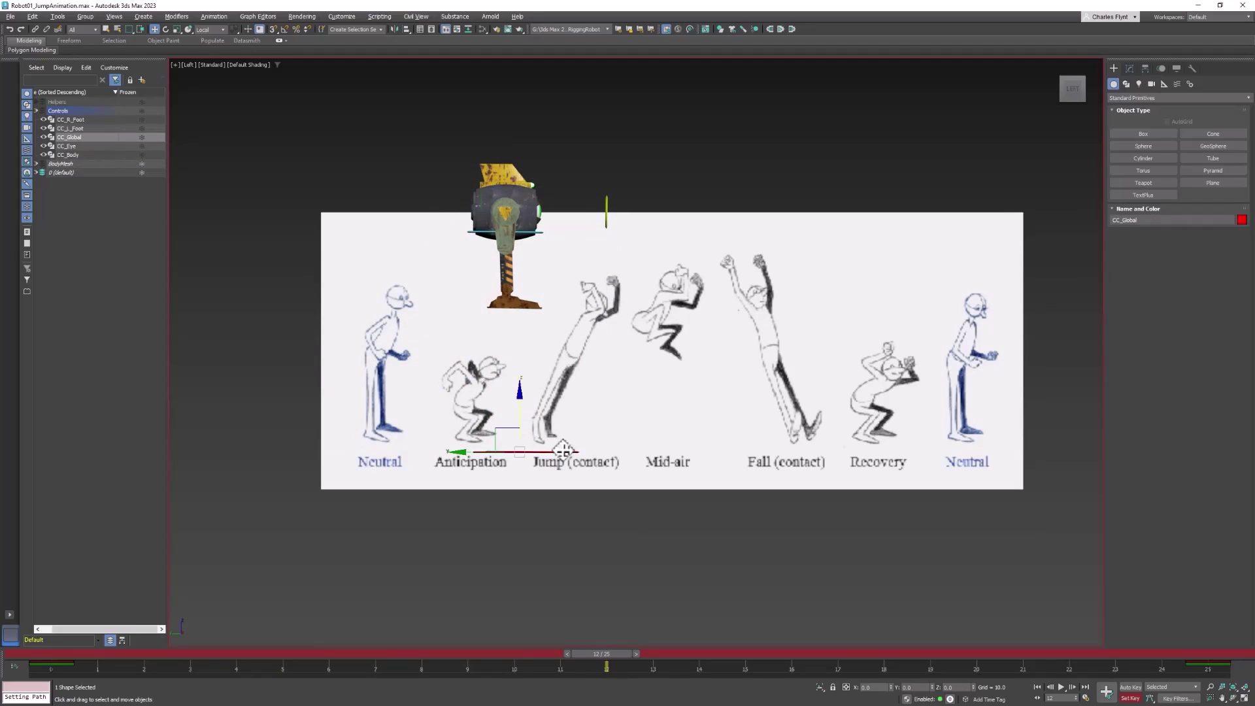
click(43, 137)
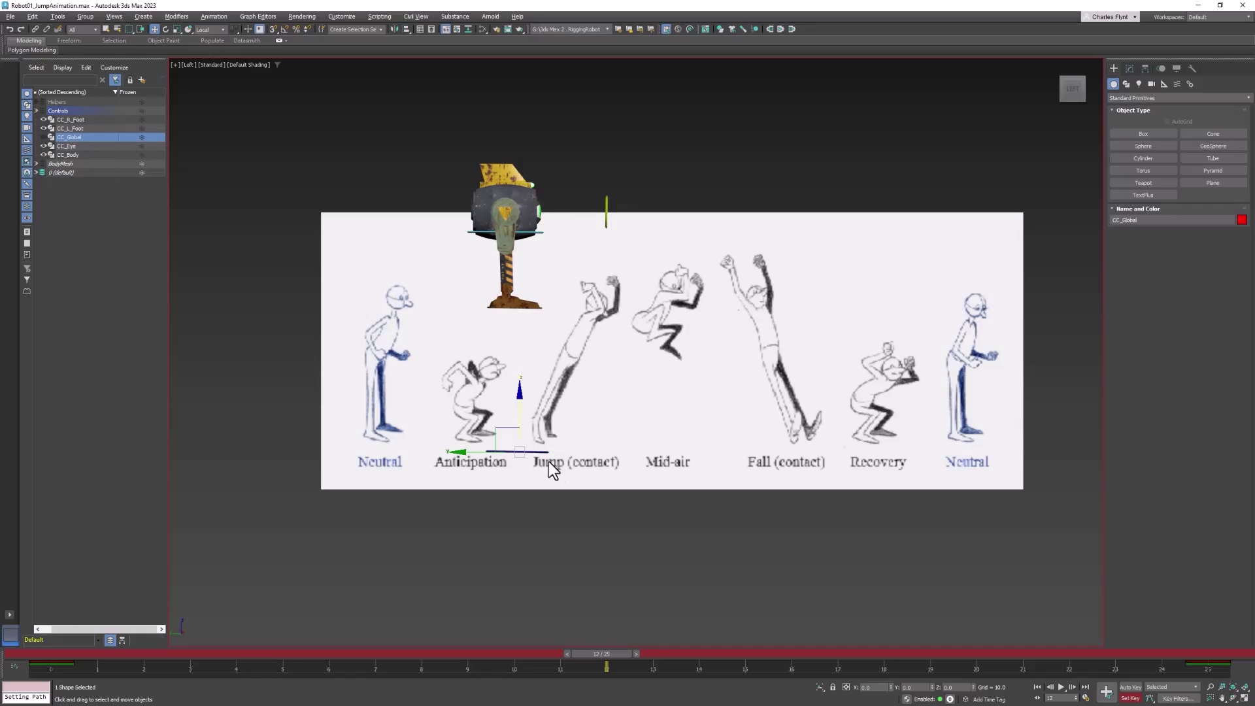
drag(528, 437, 527, 435)
drag(508, 387, 508, 218)
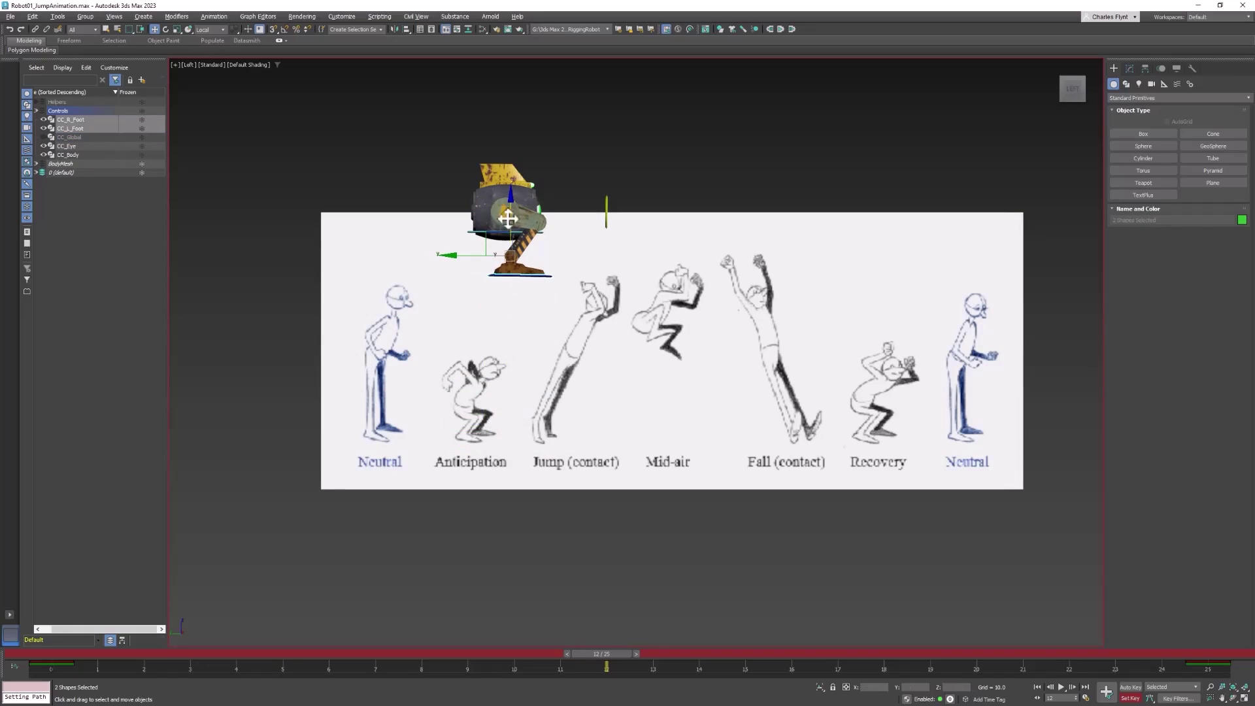
Step: Move the right foot control slightly forward and down from the left foot, and rotate its toes downward
click(536, 277)
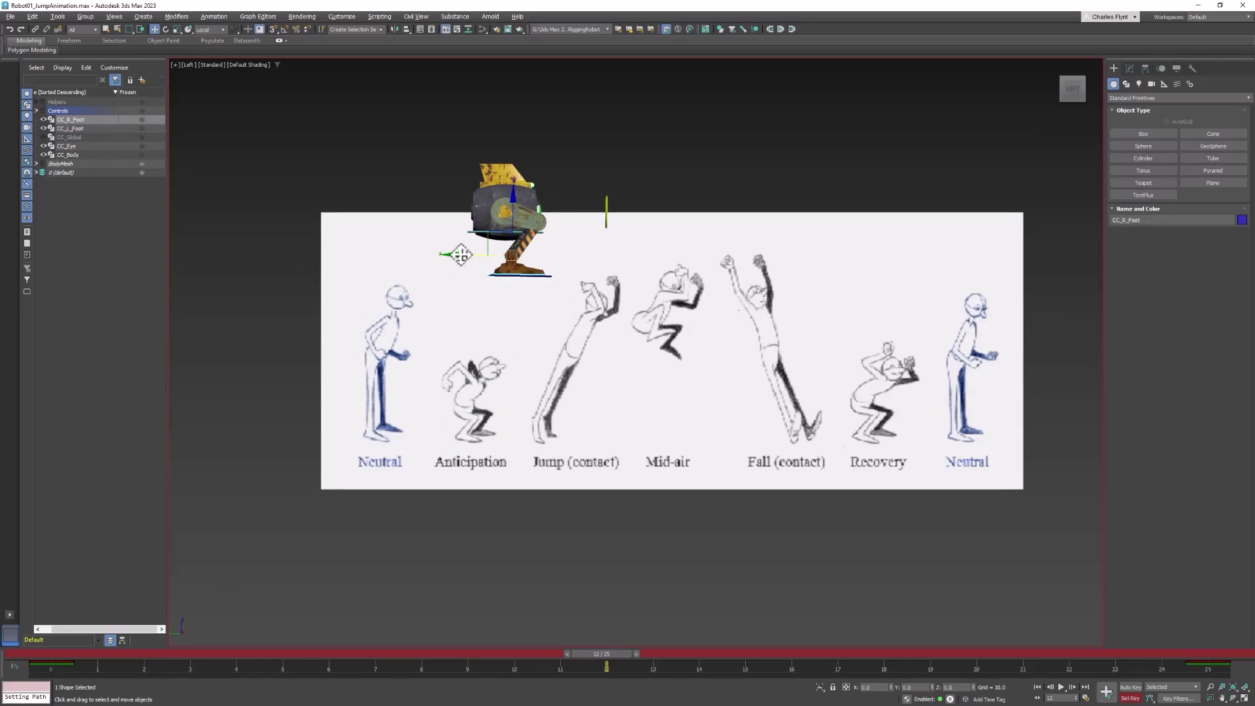
drag(457, 251, 476, 253)
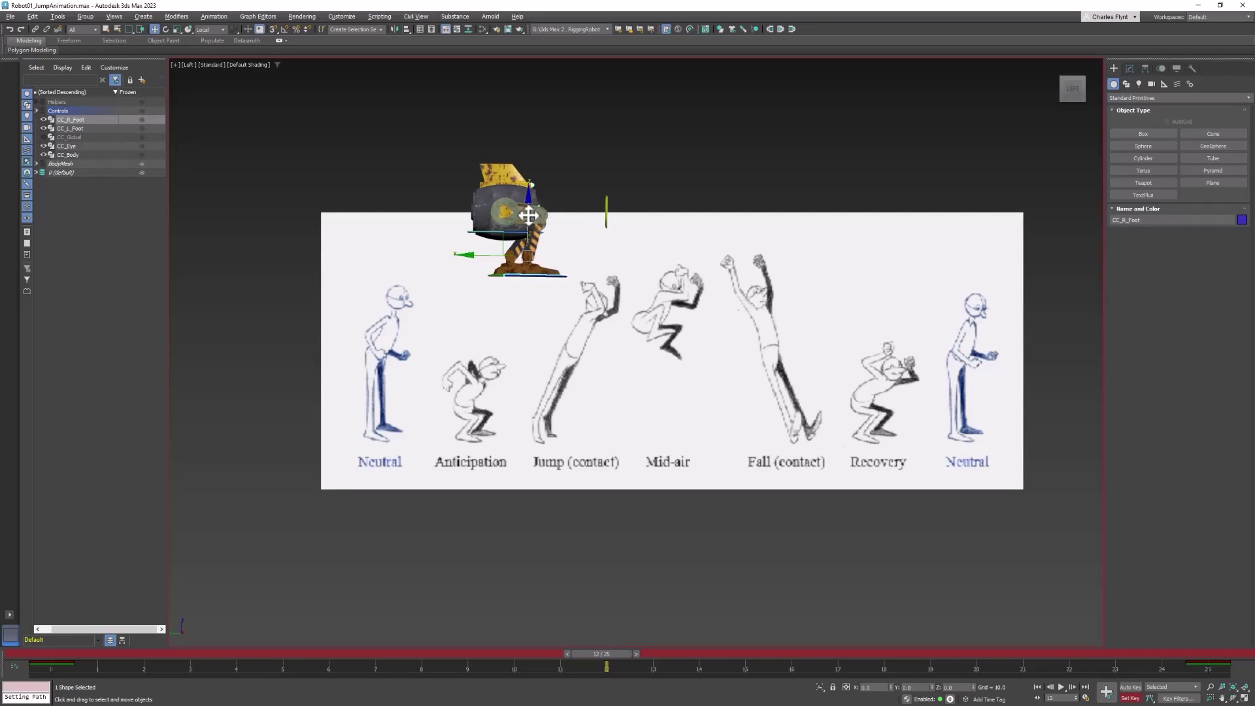
drag(529, 215, 529, 221)
click(165, 29)
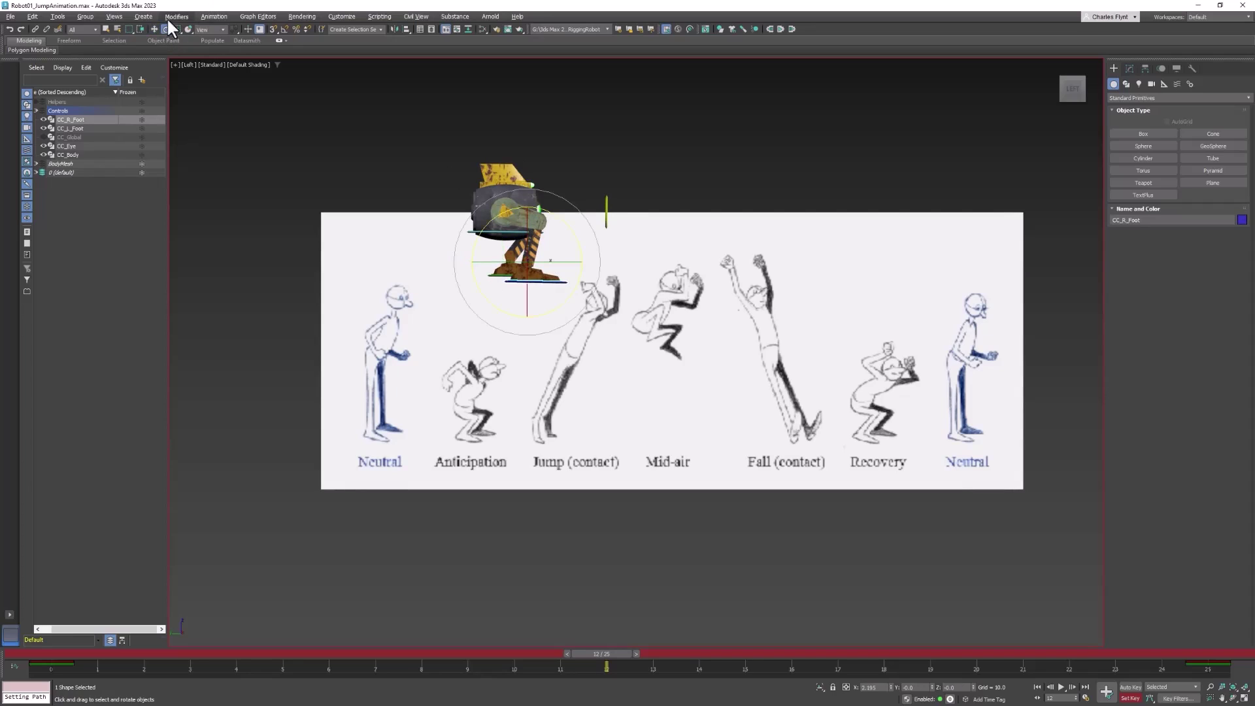
drag(569, 228, 552, 286)
Step: Rotate the left foot control toes-down and nudge the right foot control slightly upward along its local Z axis
click(483, 286)
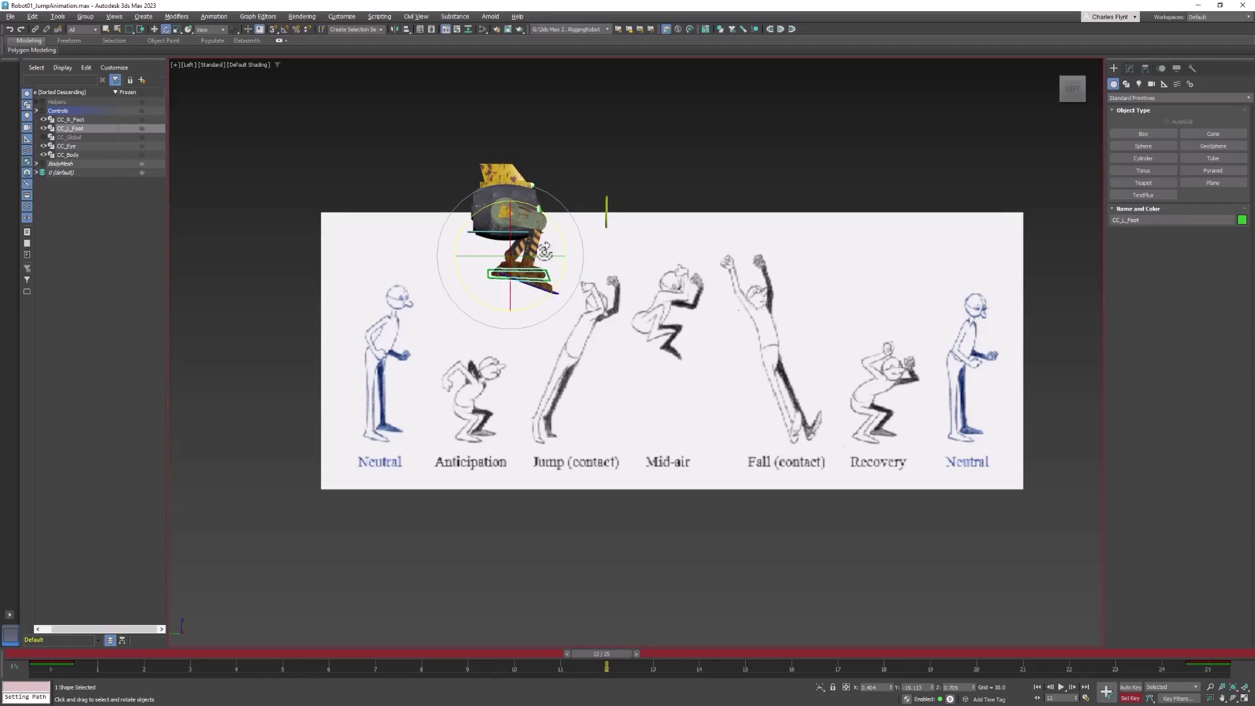
drag(555, 220, 552, 262)
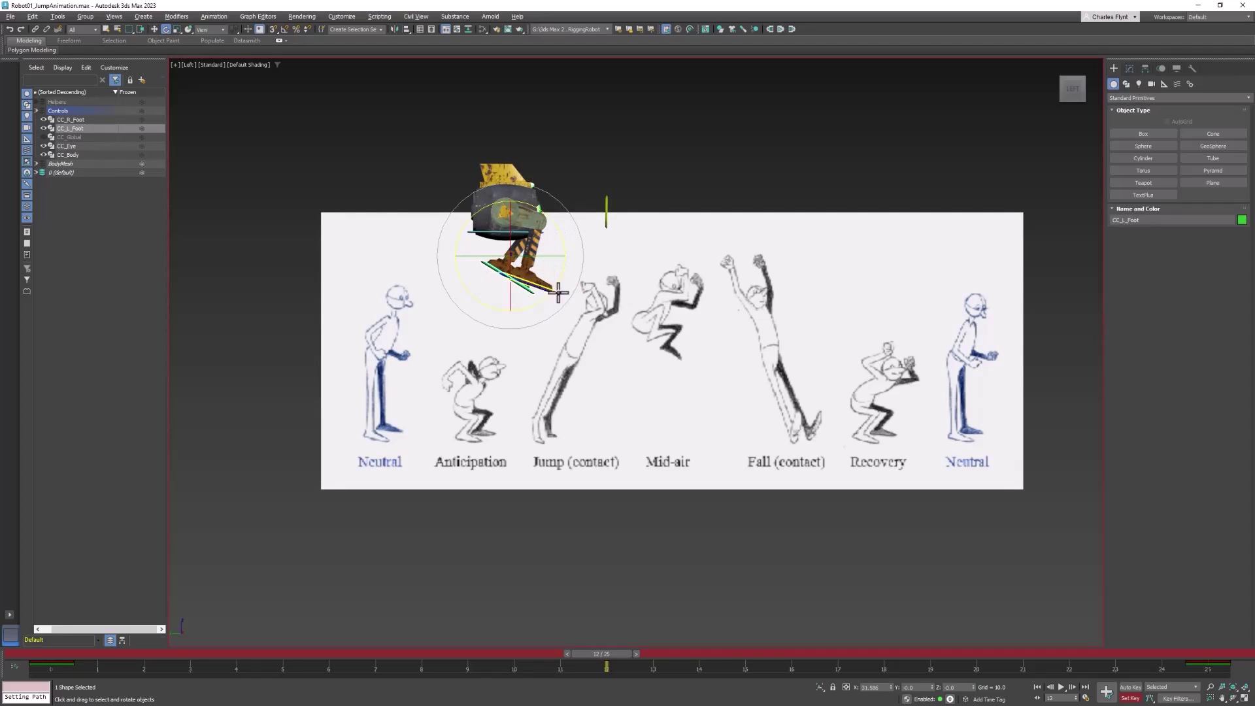
click(557, 294)
click(557, 292)
click(154, 29)
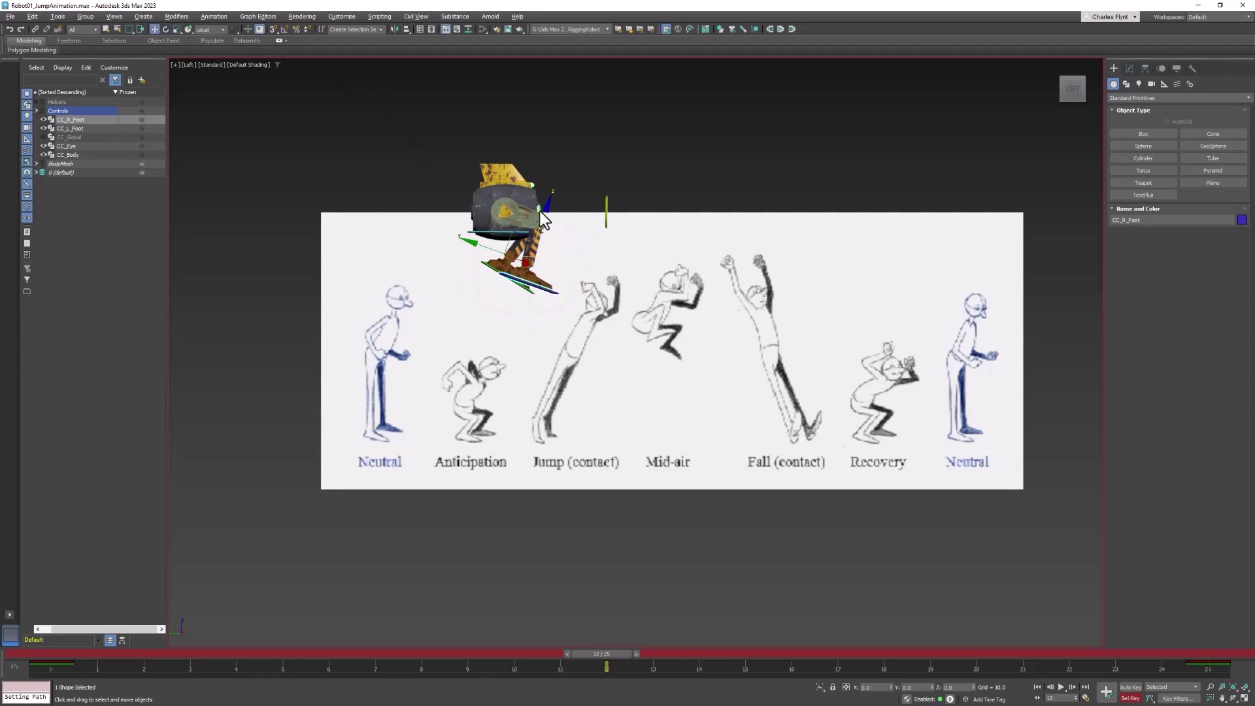
drag(549, 203, 550, 200)
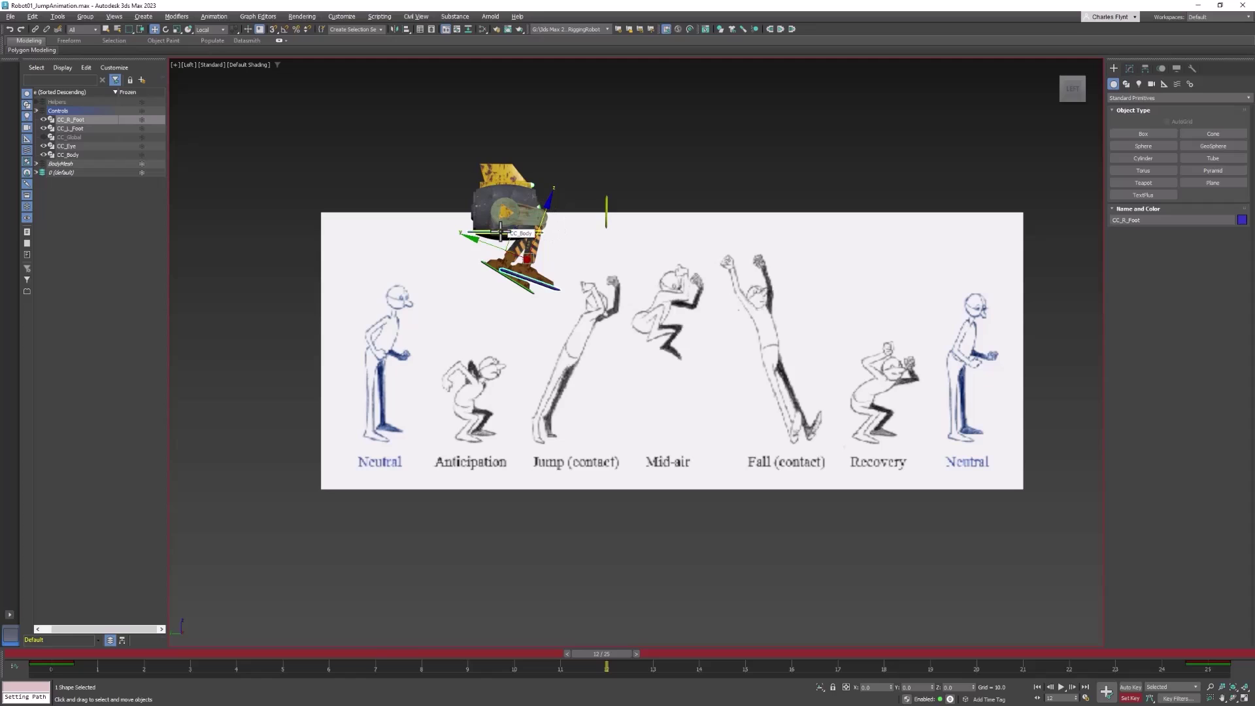
Step: Tilt the CC_Body control slightly backward and set its key at frame 12
click(500, 230)
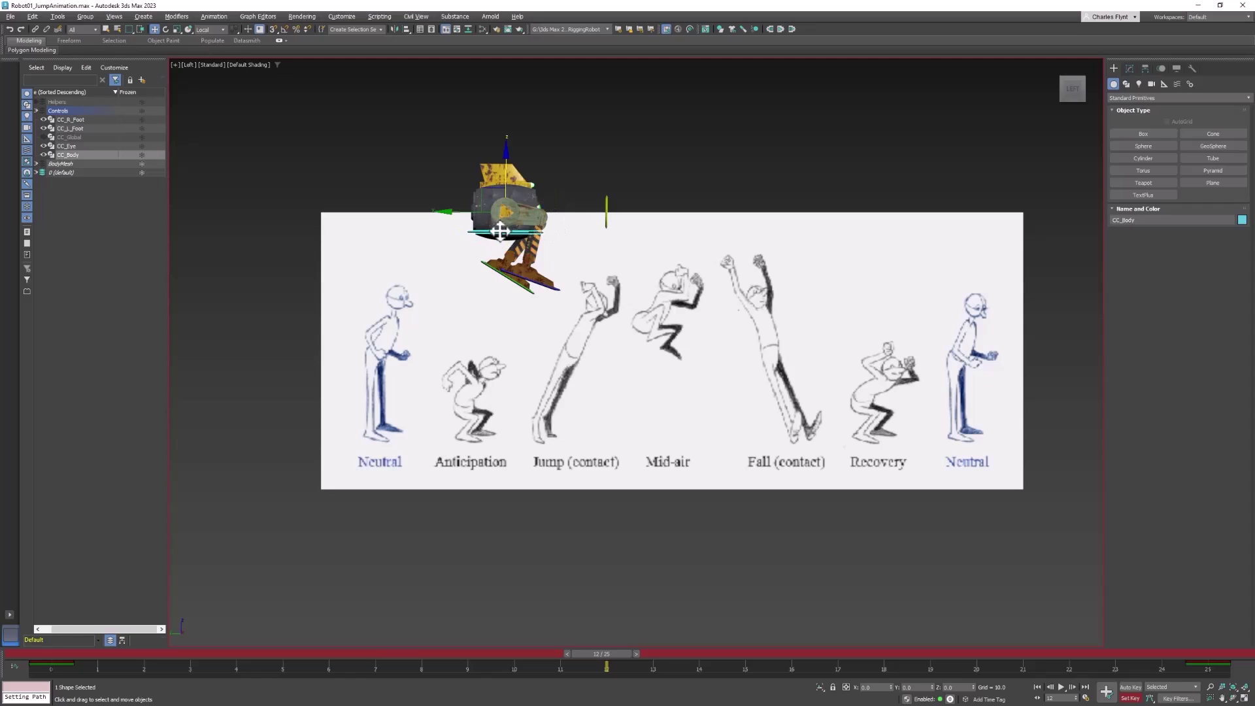
click(166, 28)
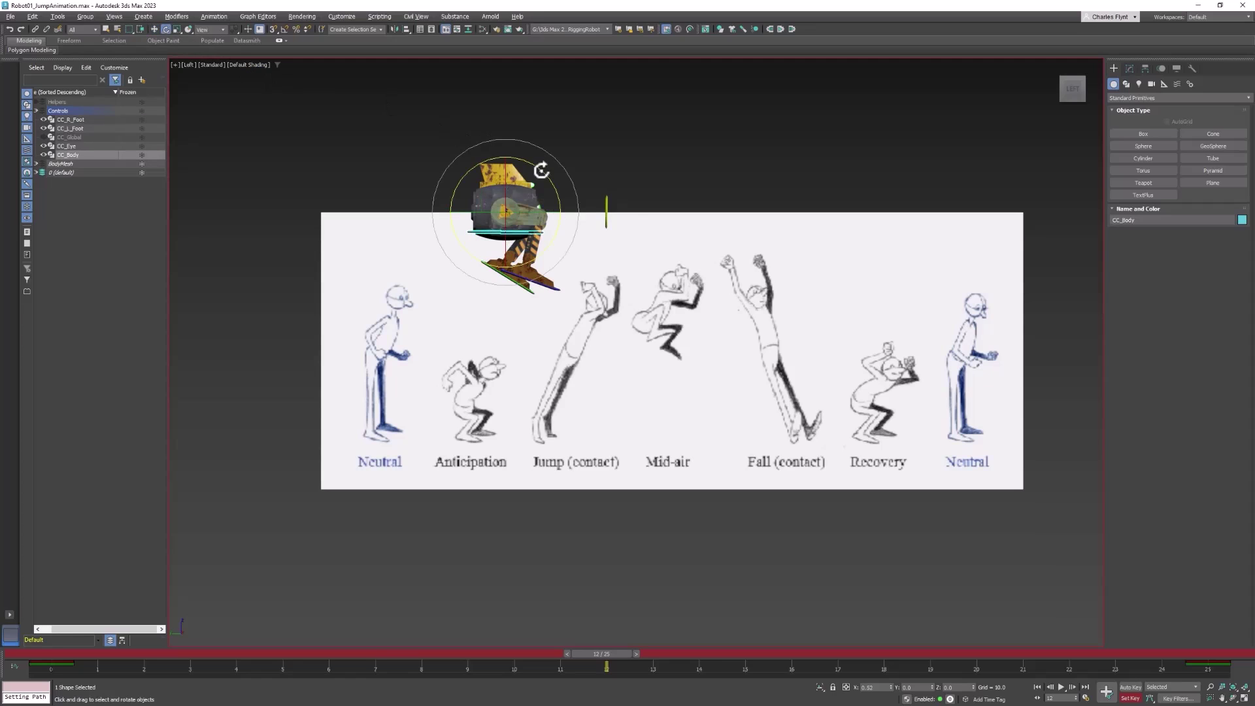
drag(542, 170, 541, 155)
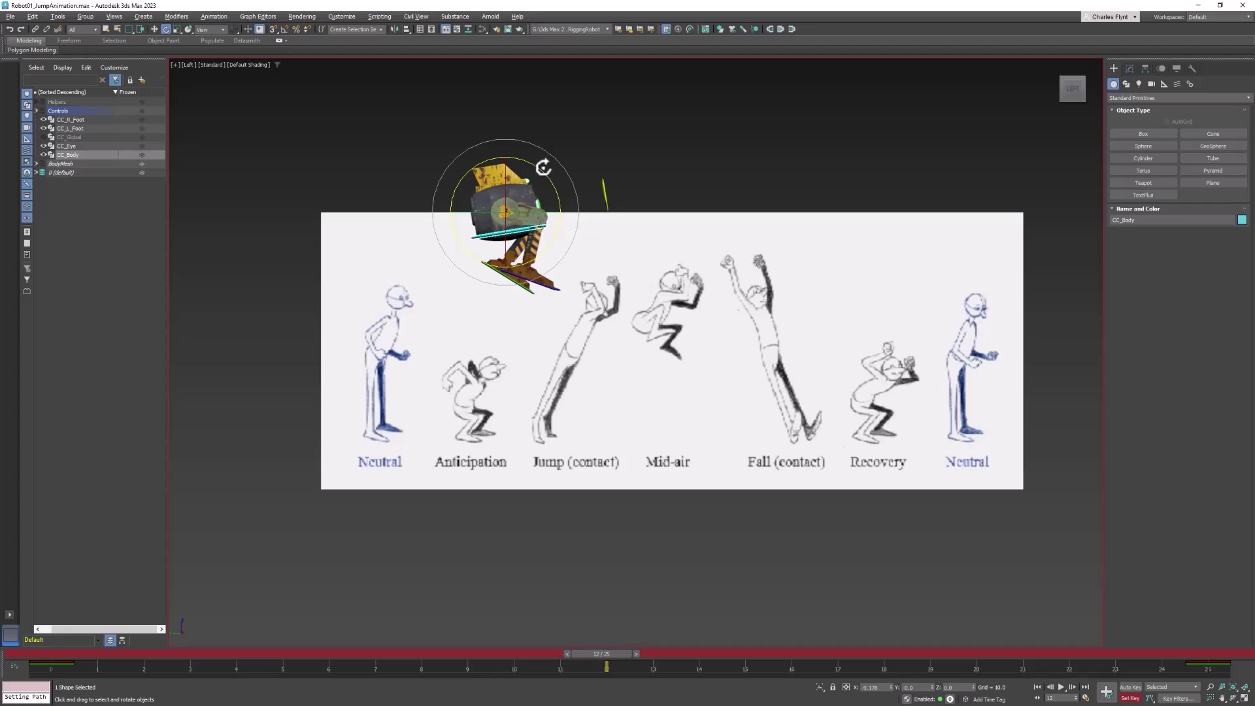
click(1106, 693)
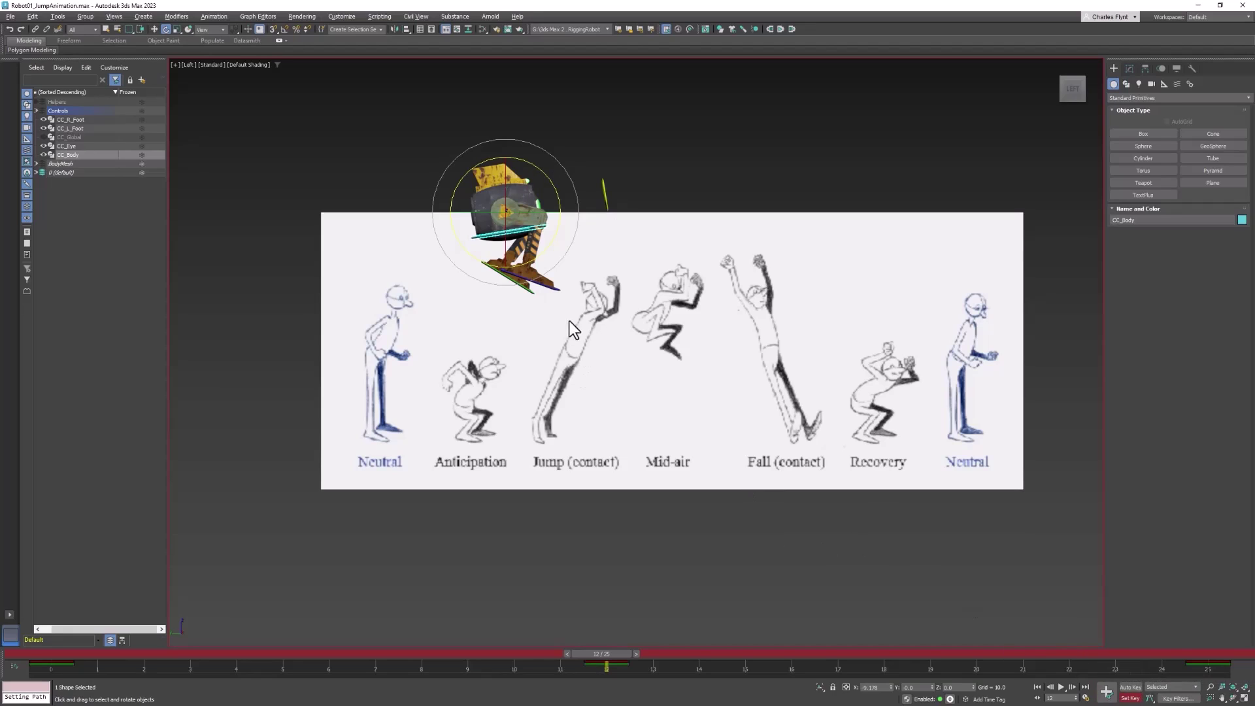
Step: Set keys for the right and left foot controls at frame 12 and return the timeline to frame 0
click(555, 288)
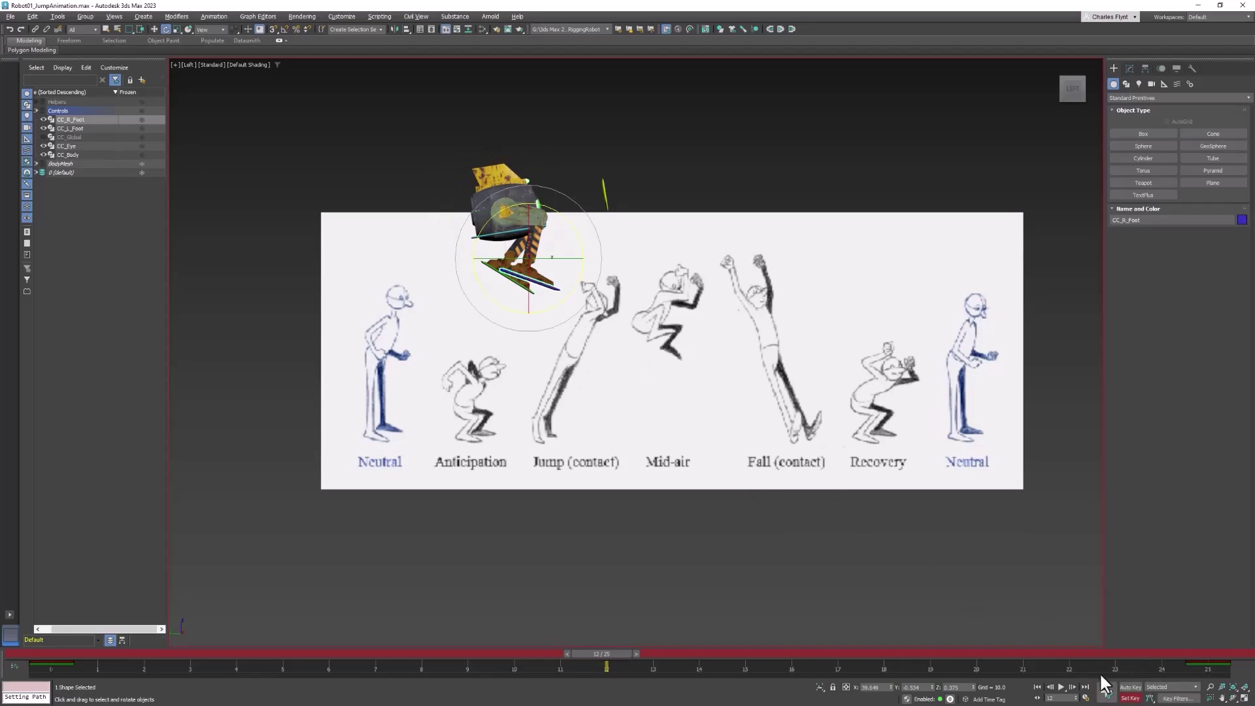
click(1105, 692)
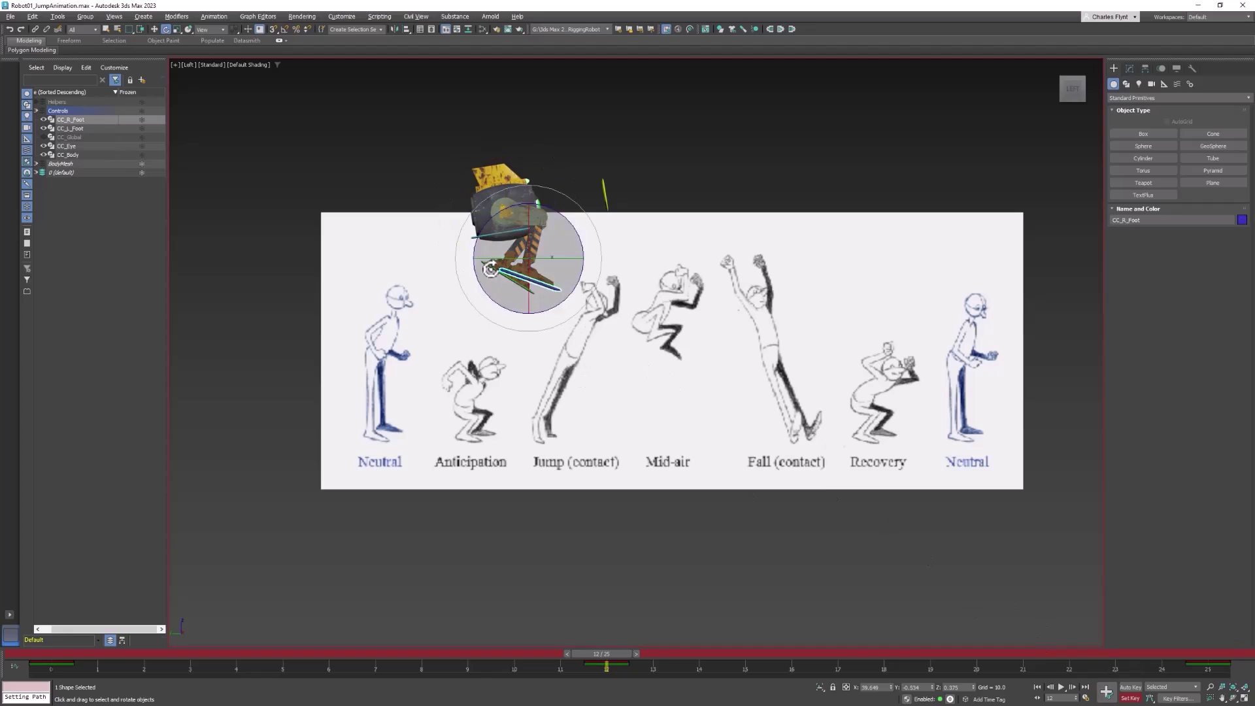
click(531, 295)
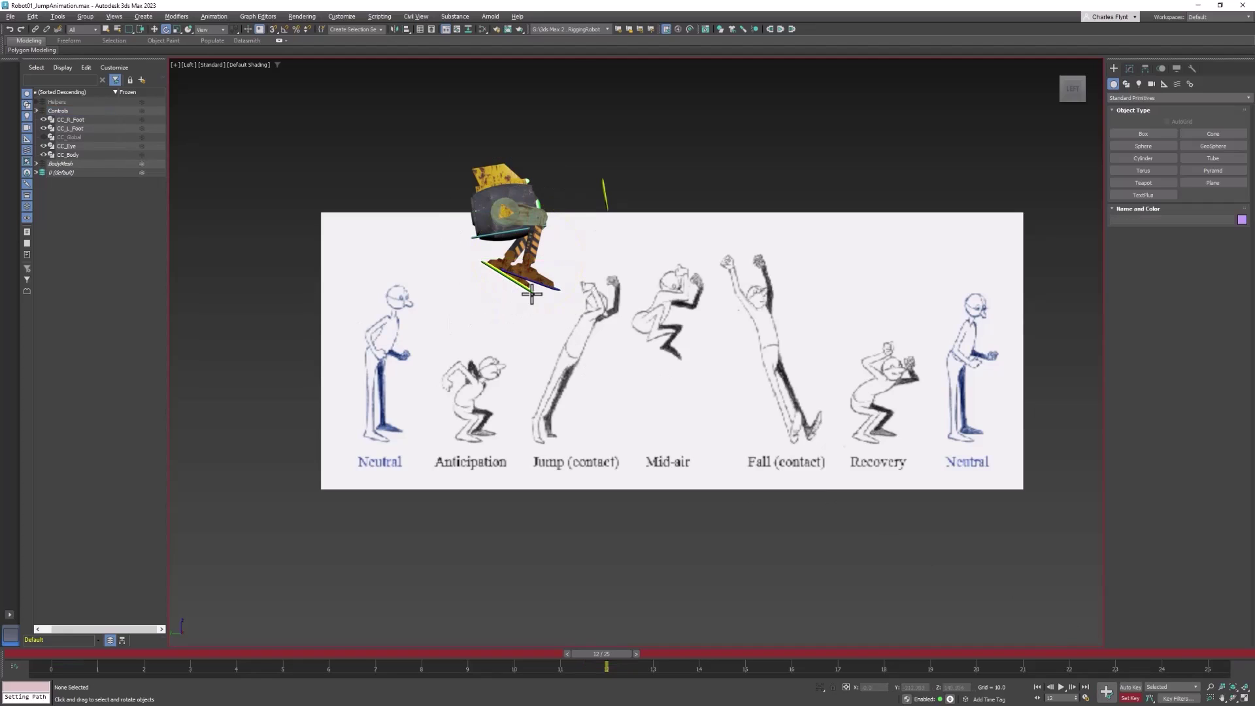
click(531, 295)
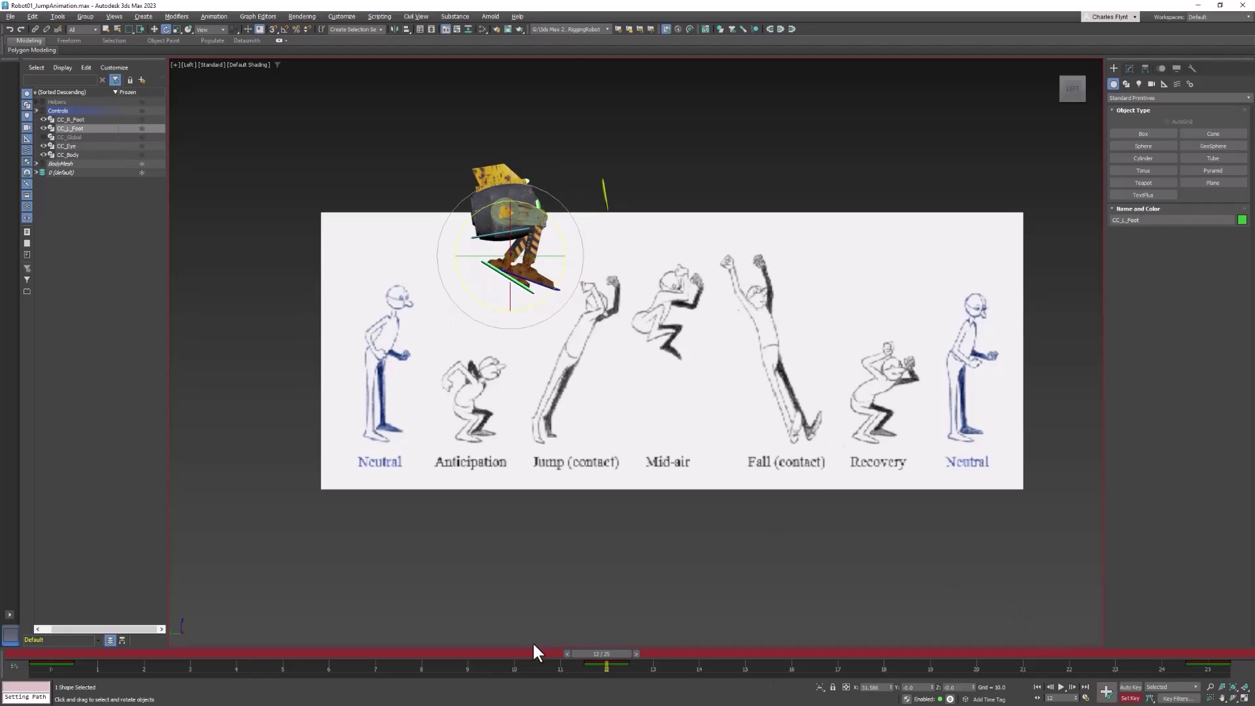
drag(612, 653, 19, 695)
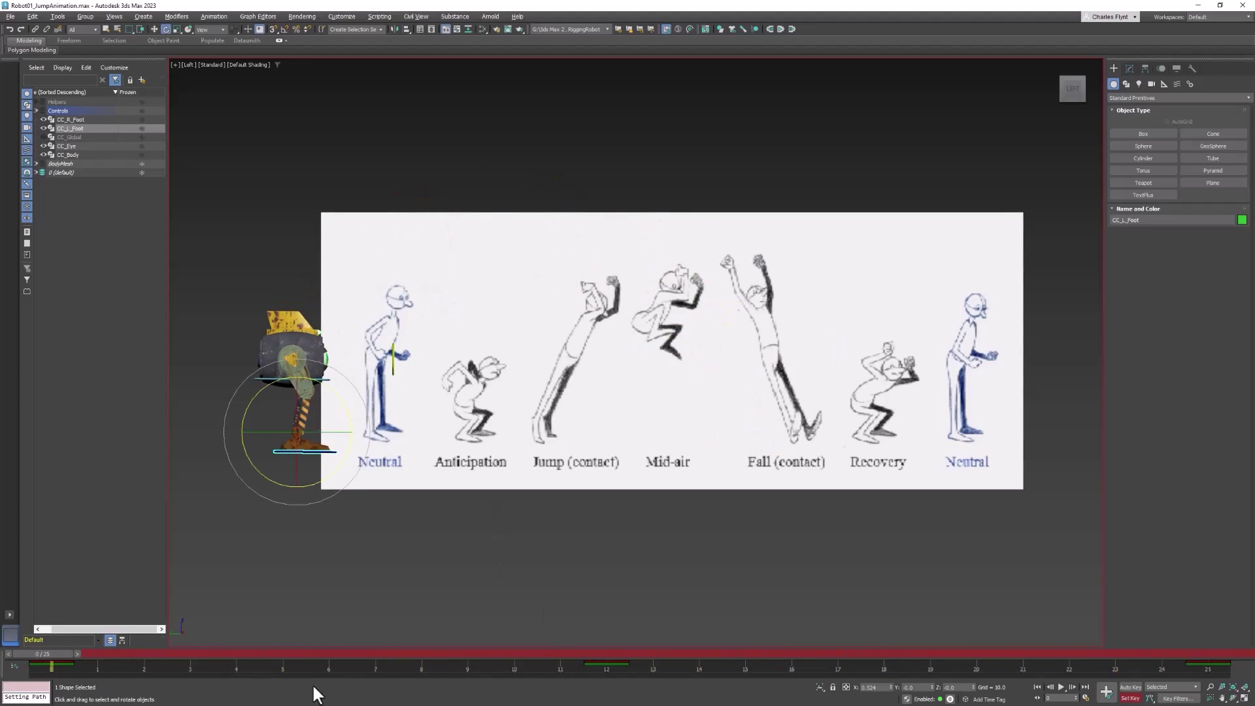
Step: Scrub and play through the jump animation to review it, and return to frame 0
drag(53, 656, 1155, 660)
key(/)
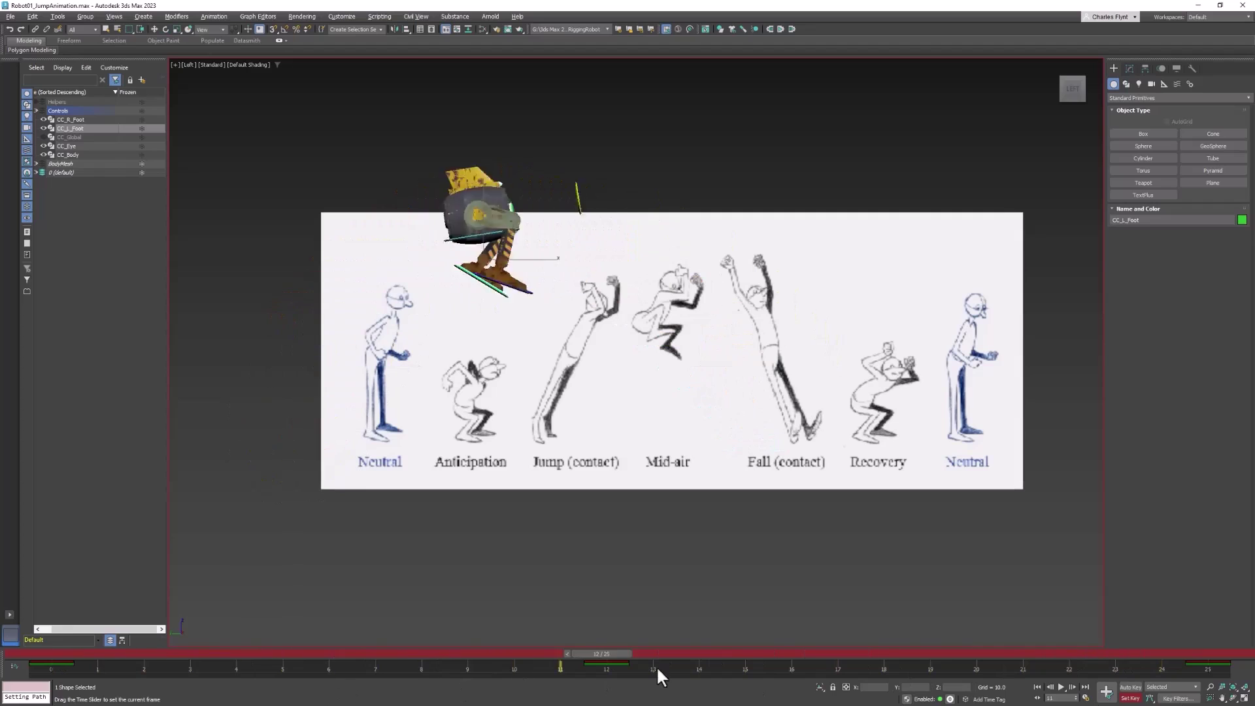
key(Home)
key(e)
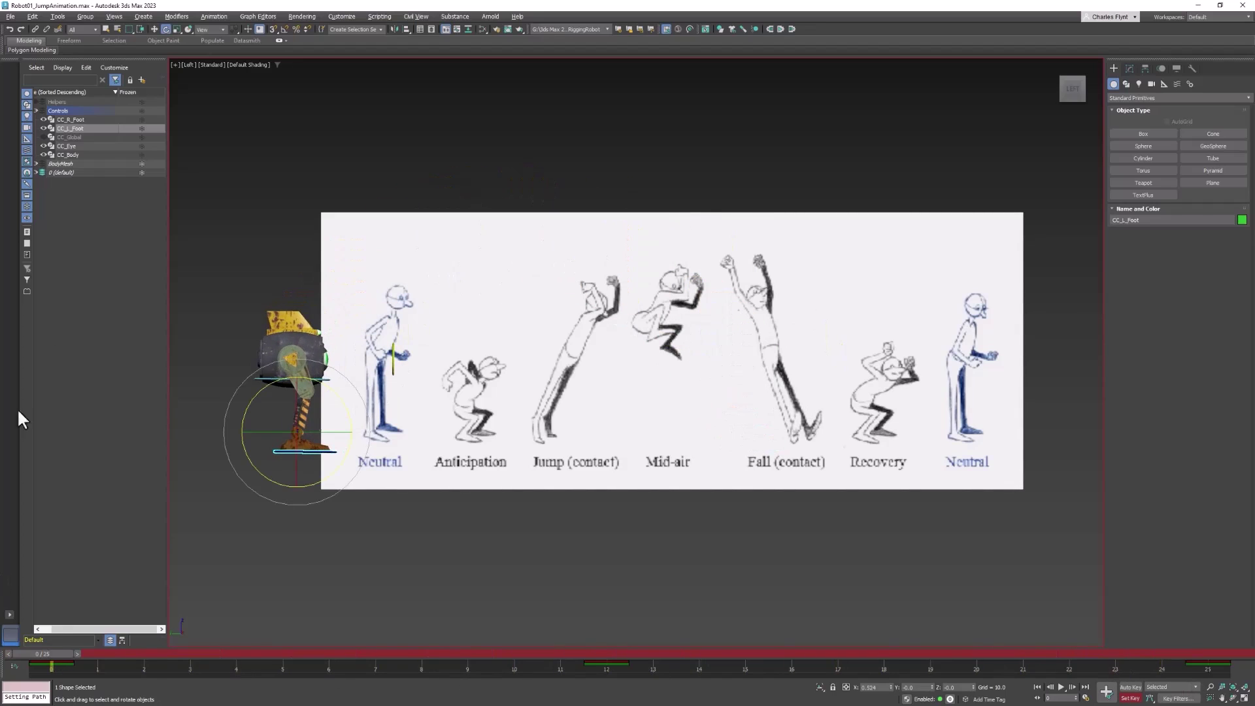
Step: Unhide and select the CC_Global control, and copy its frame 0 key to frame 5
click(42, 134)
click(225, 473)
click(266, 450)
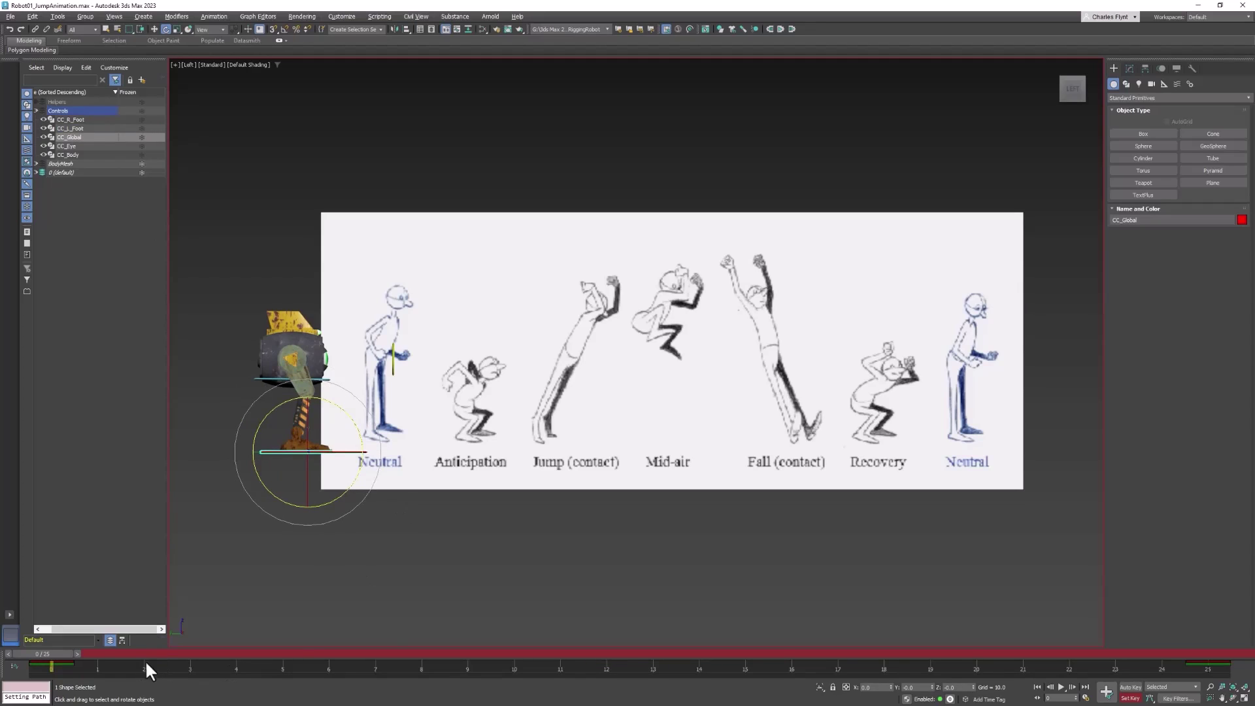
drag(112, 672, 267, 675)
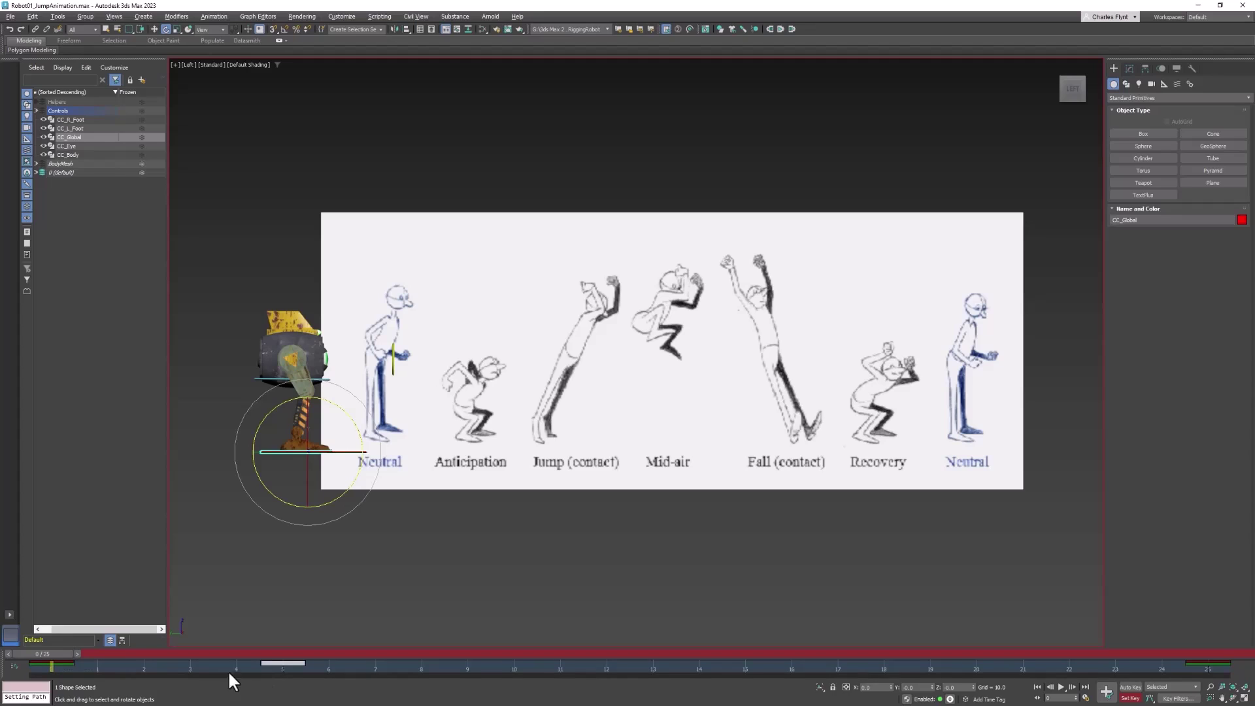
drag(60, 653, 51, 686)
key(e)
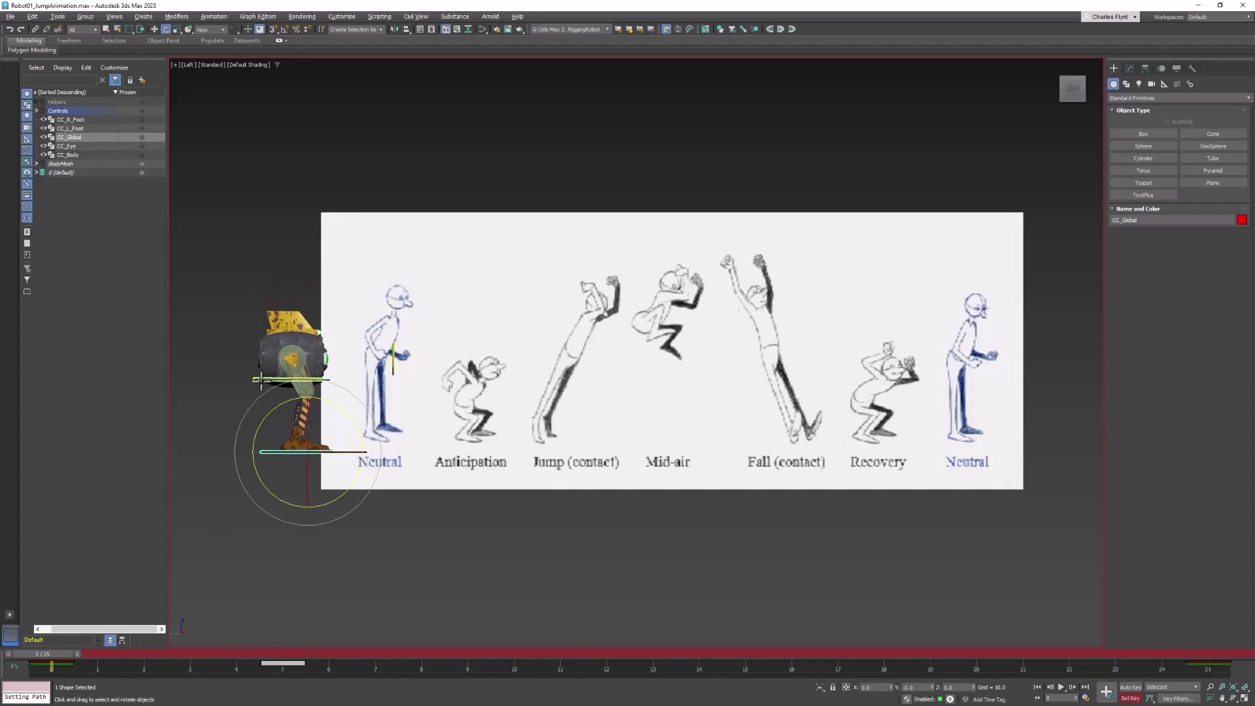
Step: Copy the CC_Body control's frame 0 key to frame 5, check the motion, and return to frame 0
click(260, 380)
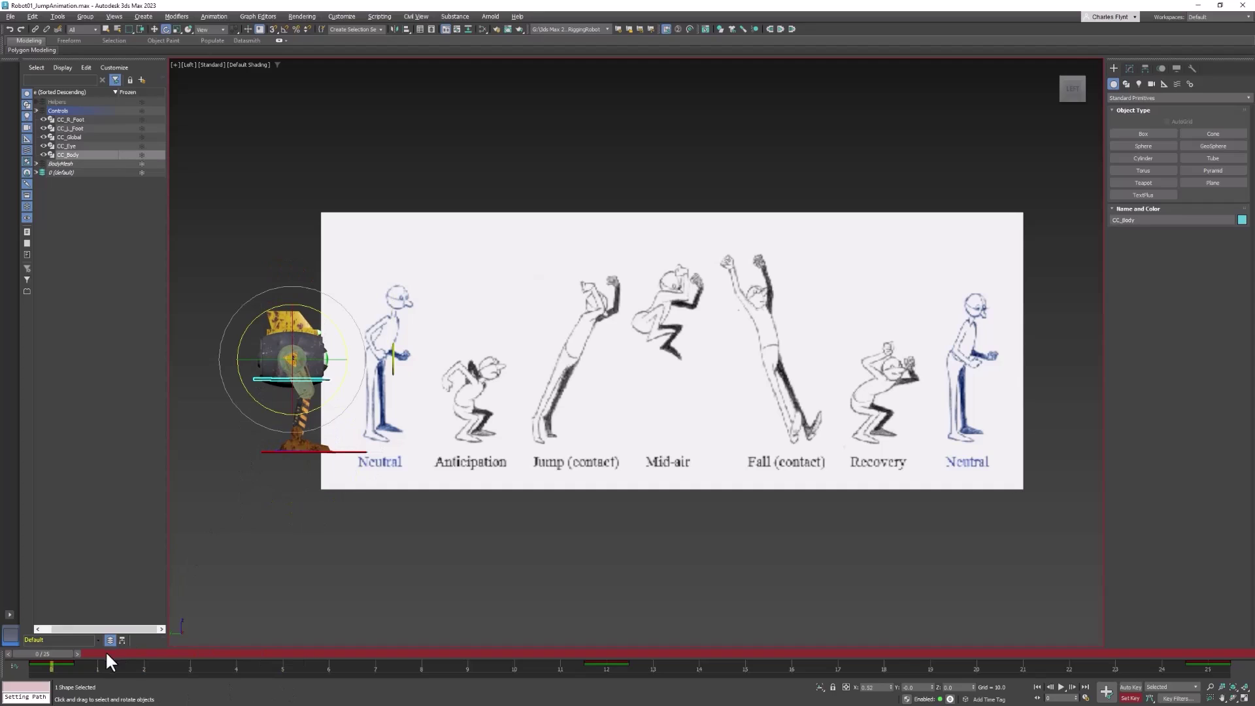
drag(104, 666, 305, 664)
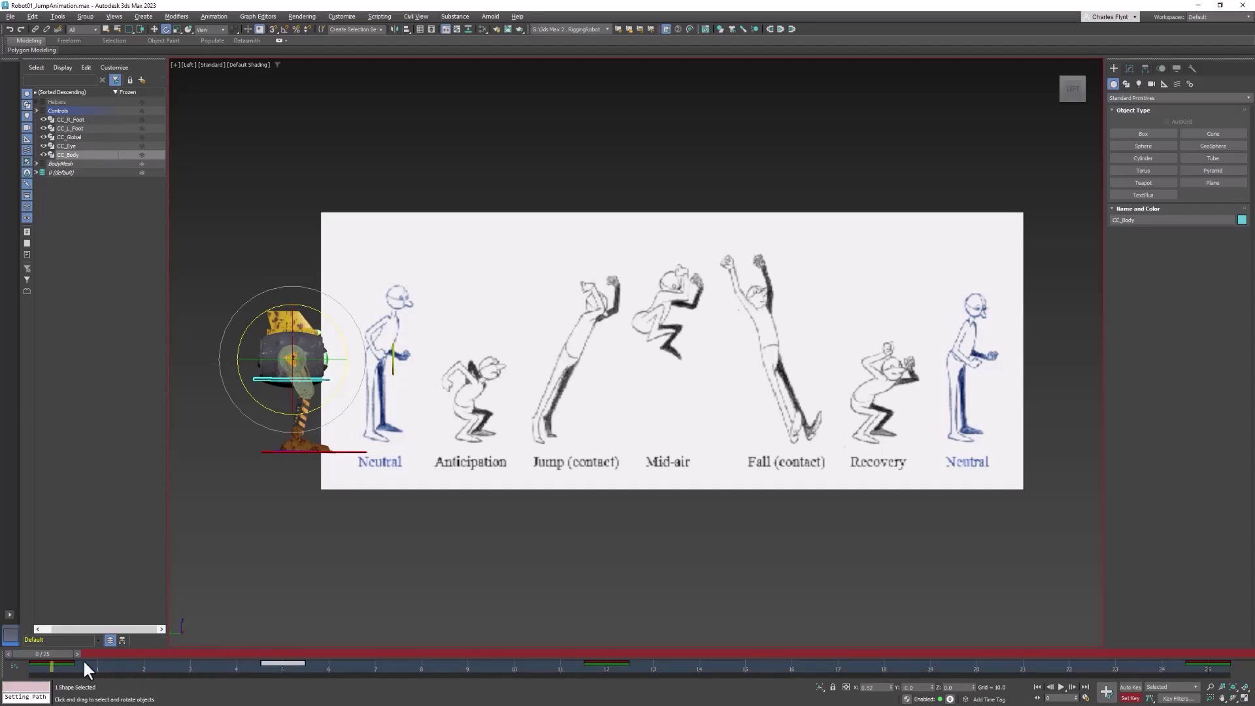
drag(61, 651, 247, 664)
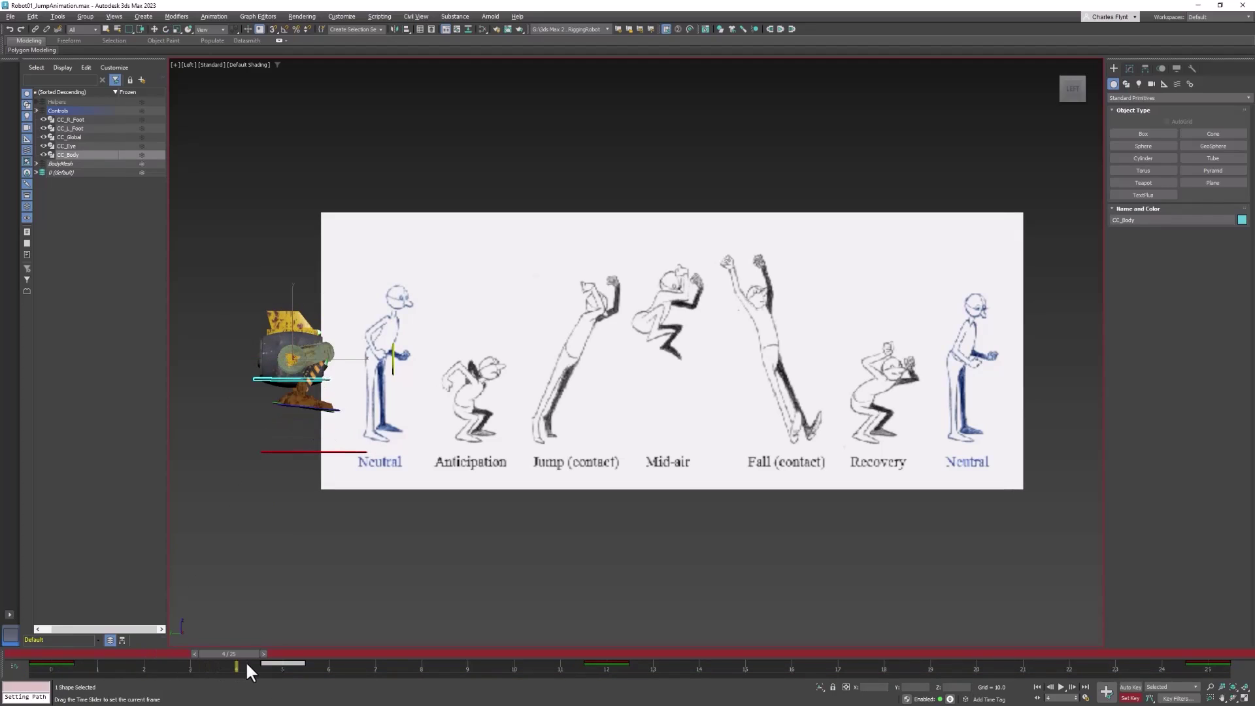
key(Home)
key(e)
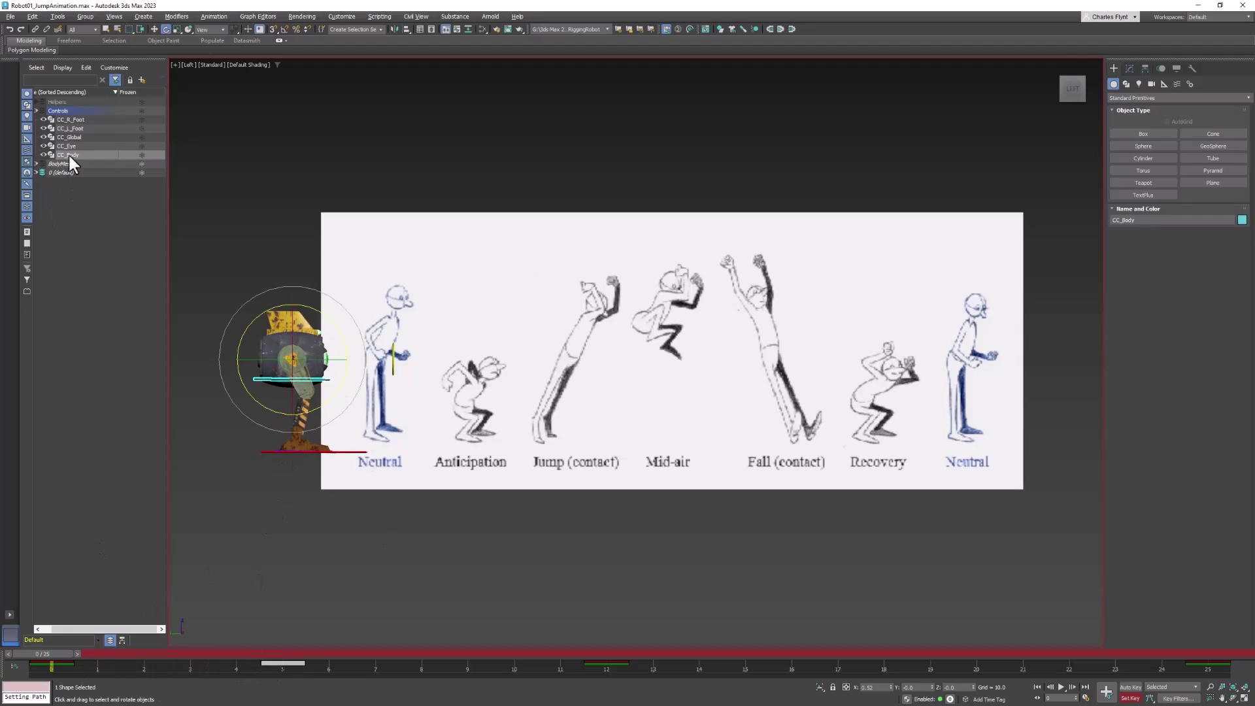
Step: Copy the frame 0 keys of the left and right foot controls to frame 5
click(70, 128)
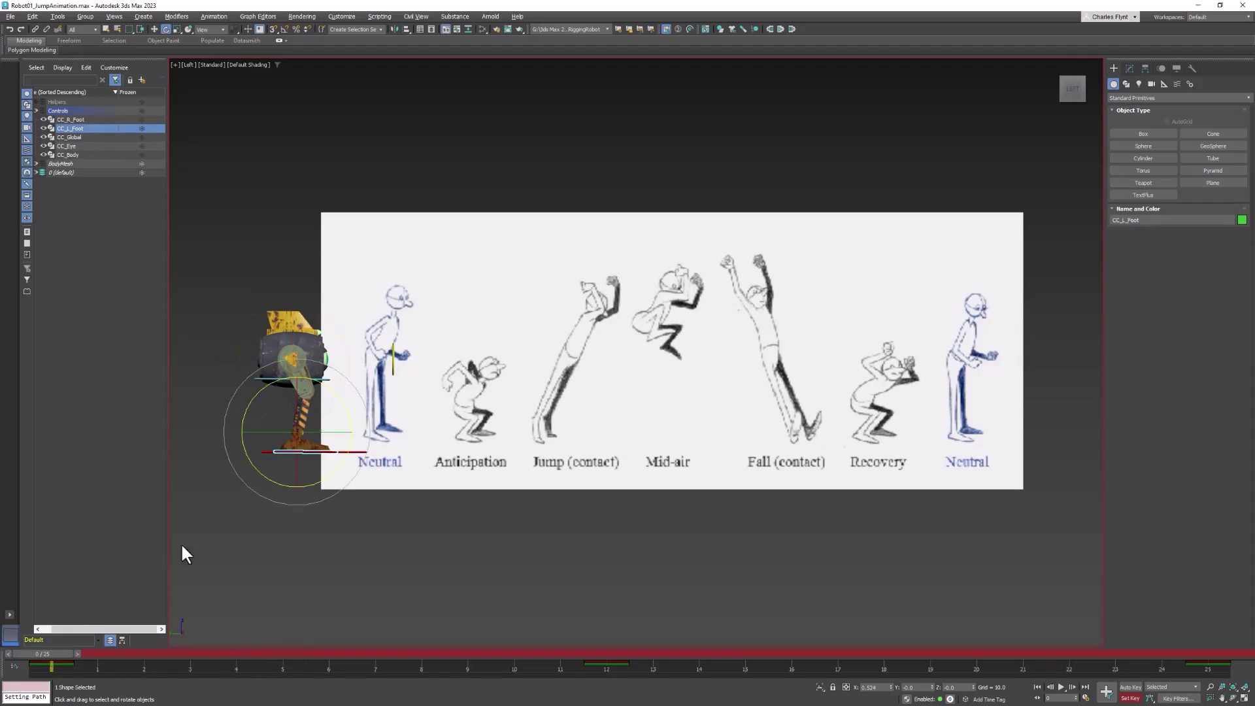
drag(93, 669, 312, 673)
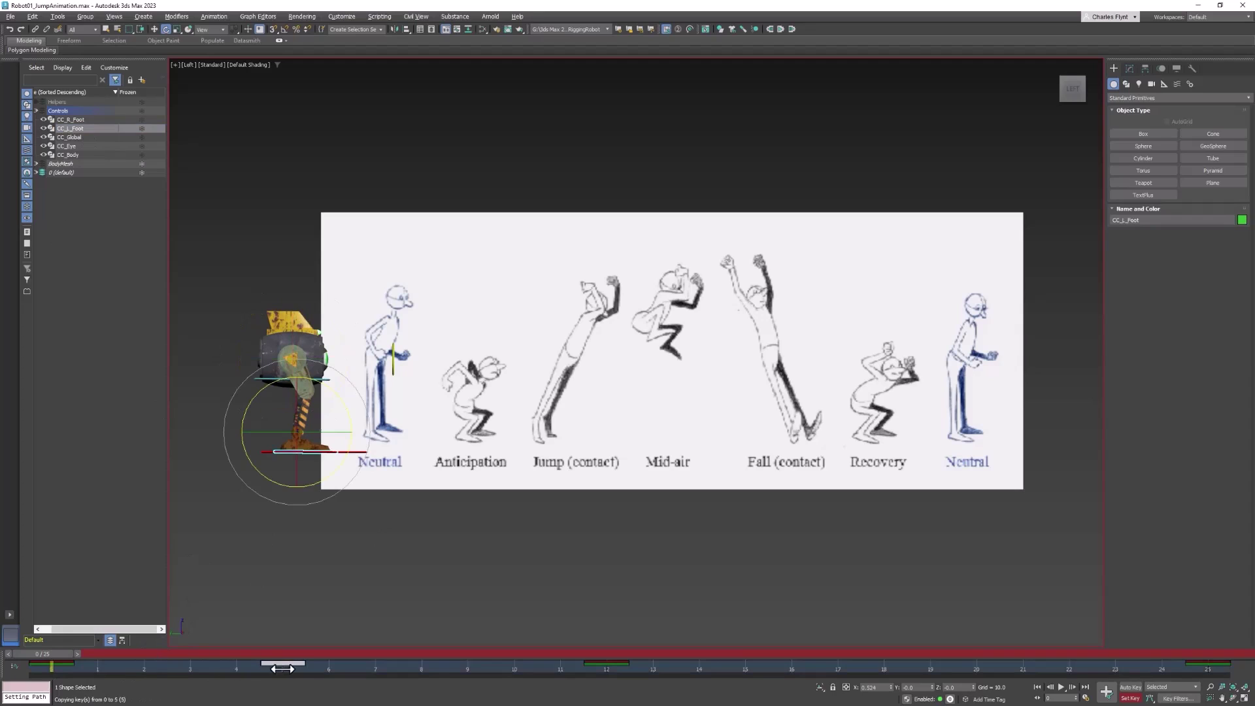
click(79, 119)
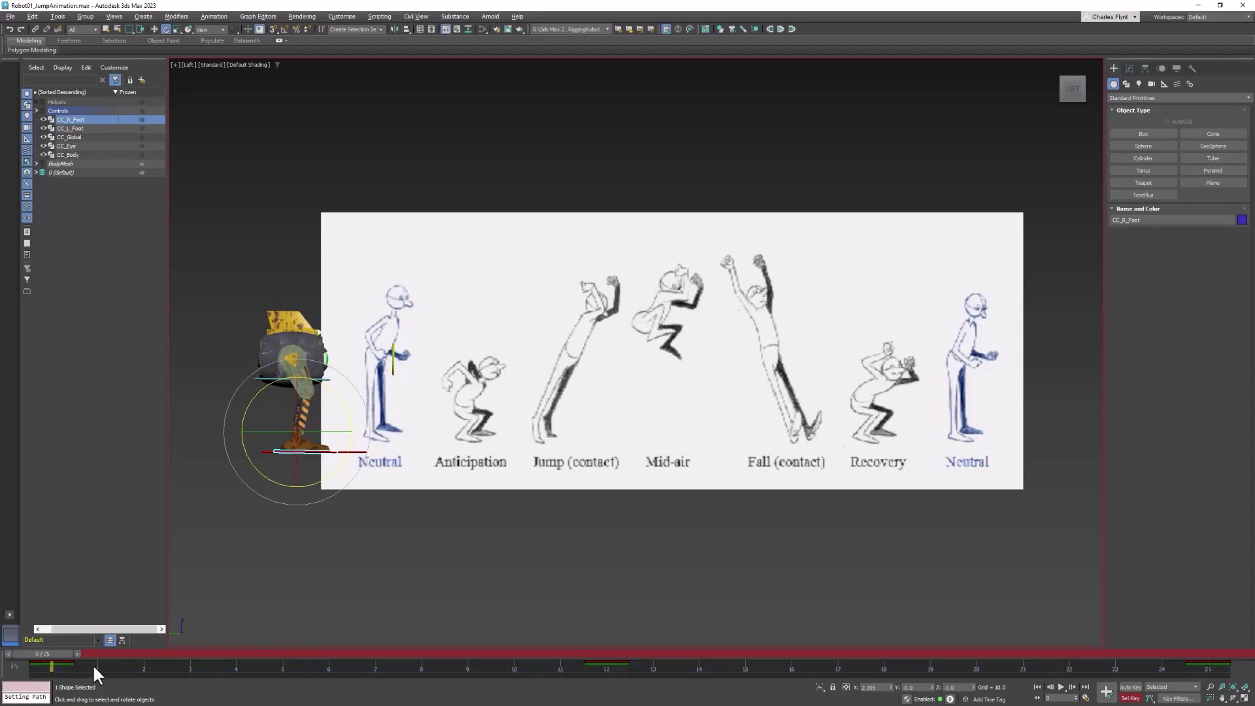
shift+drag(256, 674, 282, 674)
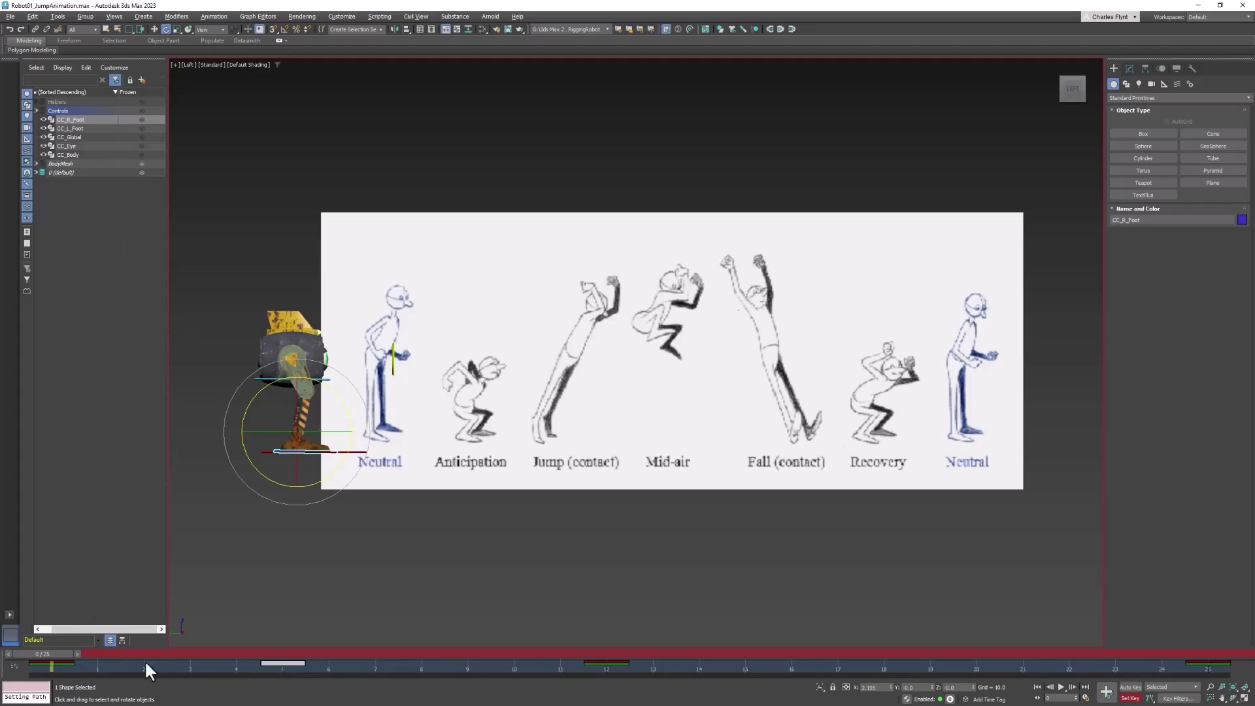
Step: Go to frame 25 and copy the right and left foot controls' landing keys to frame 21
drag(59, 652, 1224, 696)
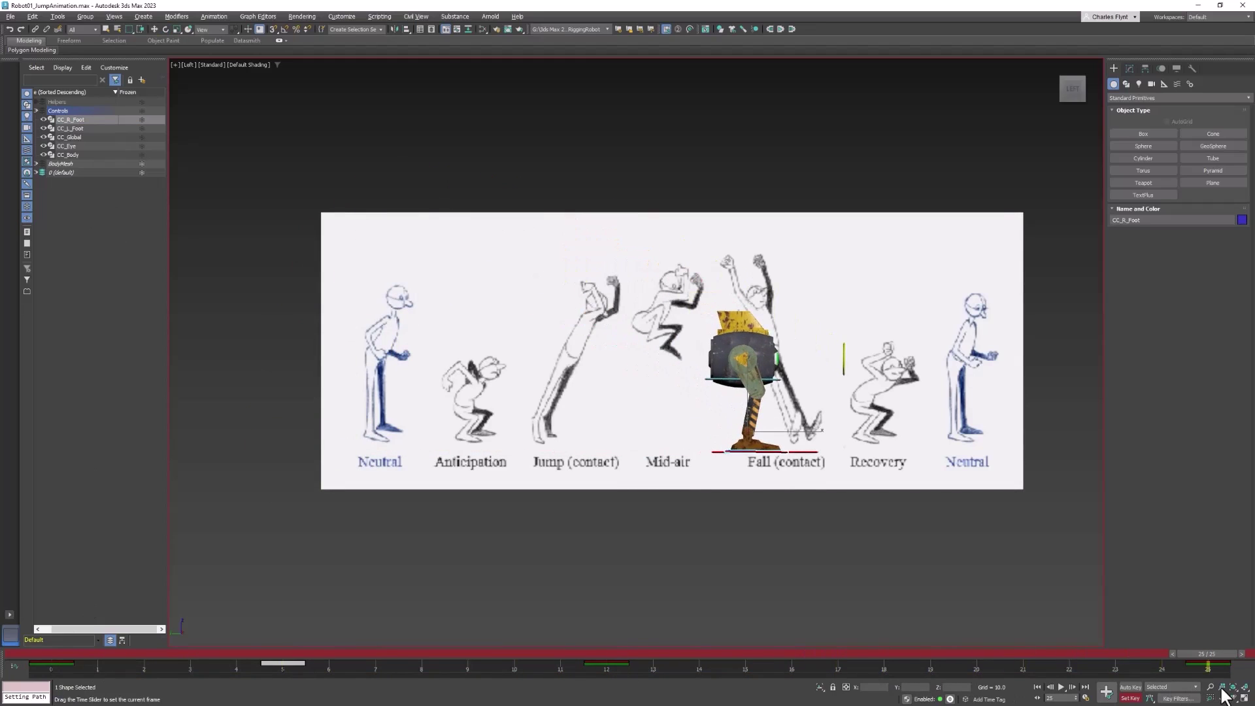
key(e)
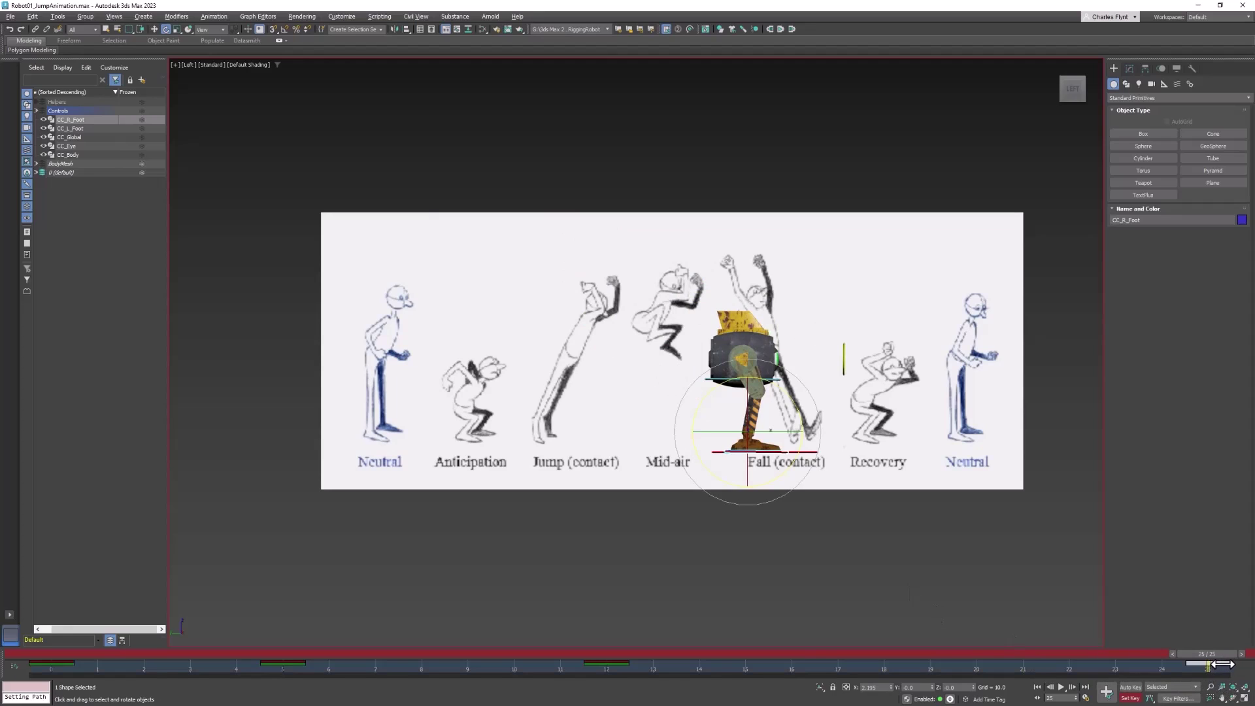
shift+drag(1207, 665, 1023, 665)
click(88, 126)
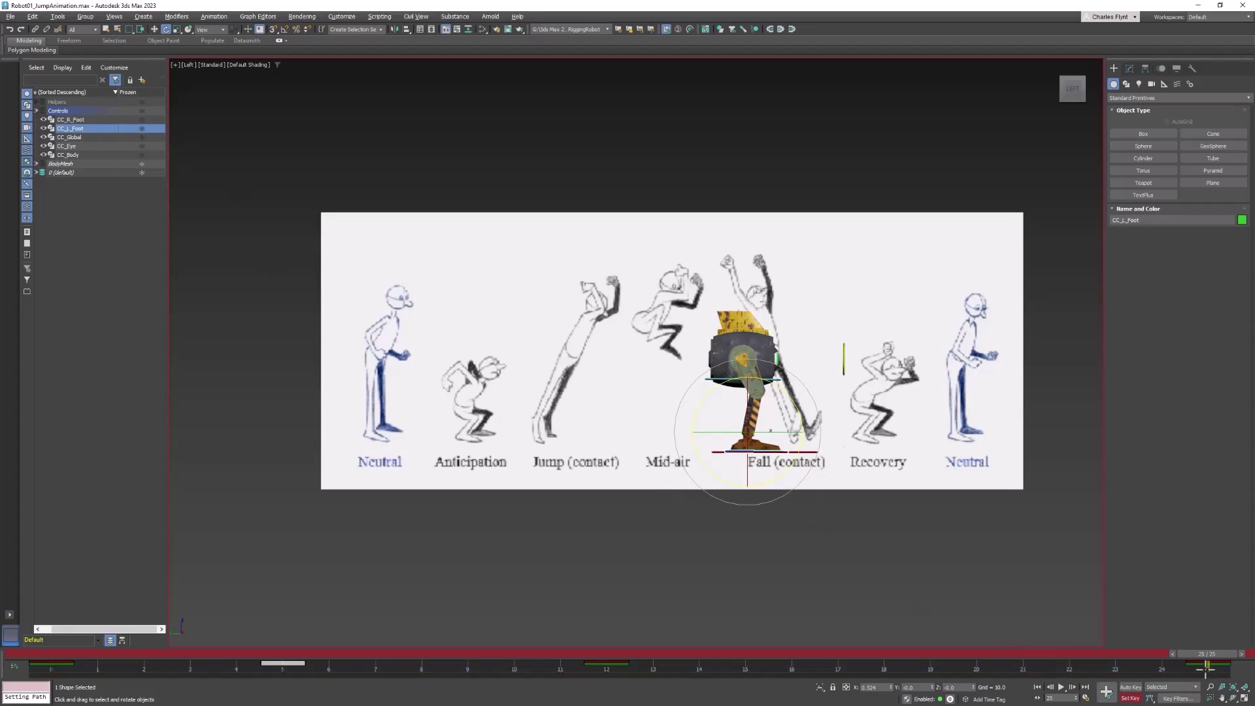
shift+drag(1208, 665, 1031, 671)
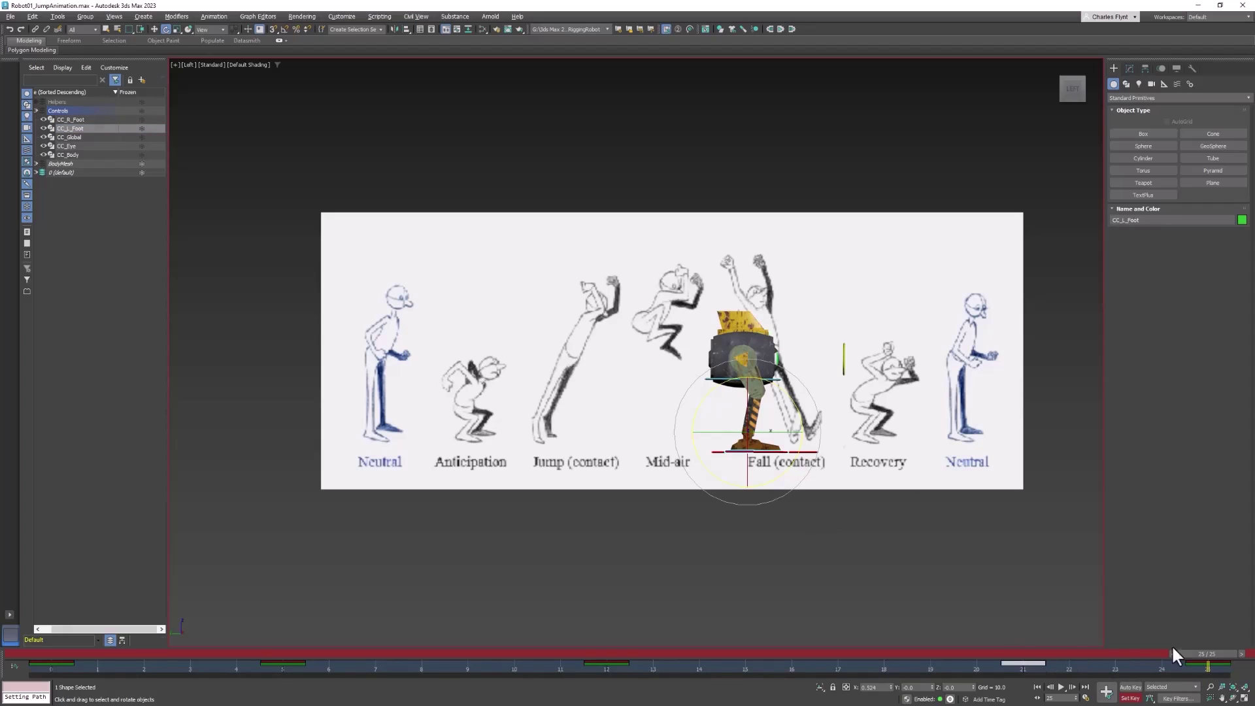
Step: Copy the frame 25 keys of the CC_Global and CC_Body controls to frame 21
click(810, 450)
drag(809, 451, 811, 451)
key(ctrl+z)
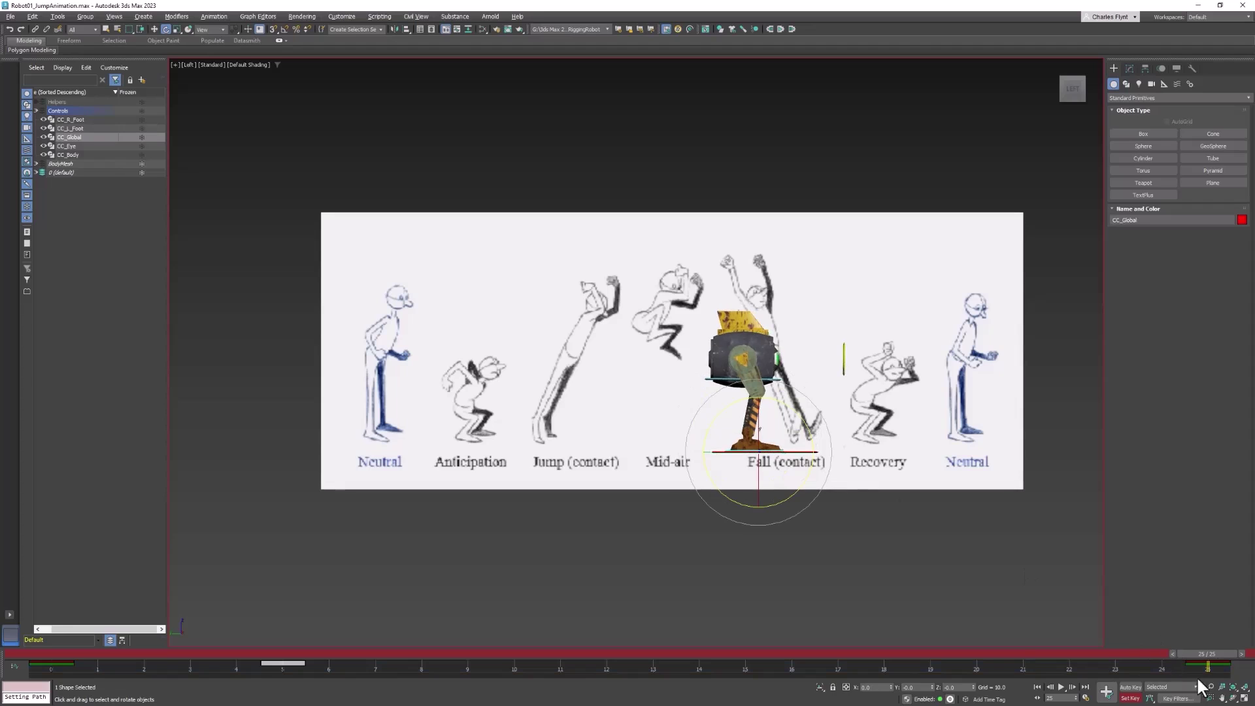
drag(1180, 663, 1036, 670)
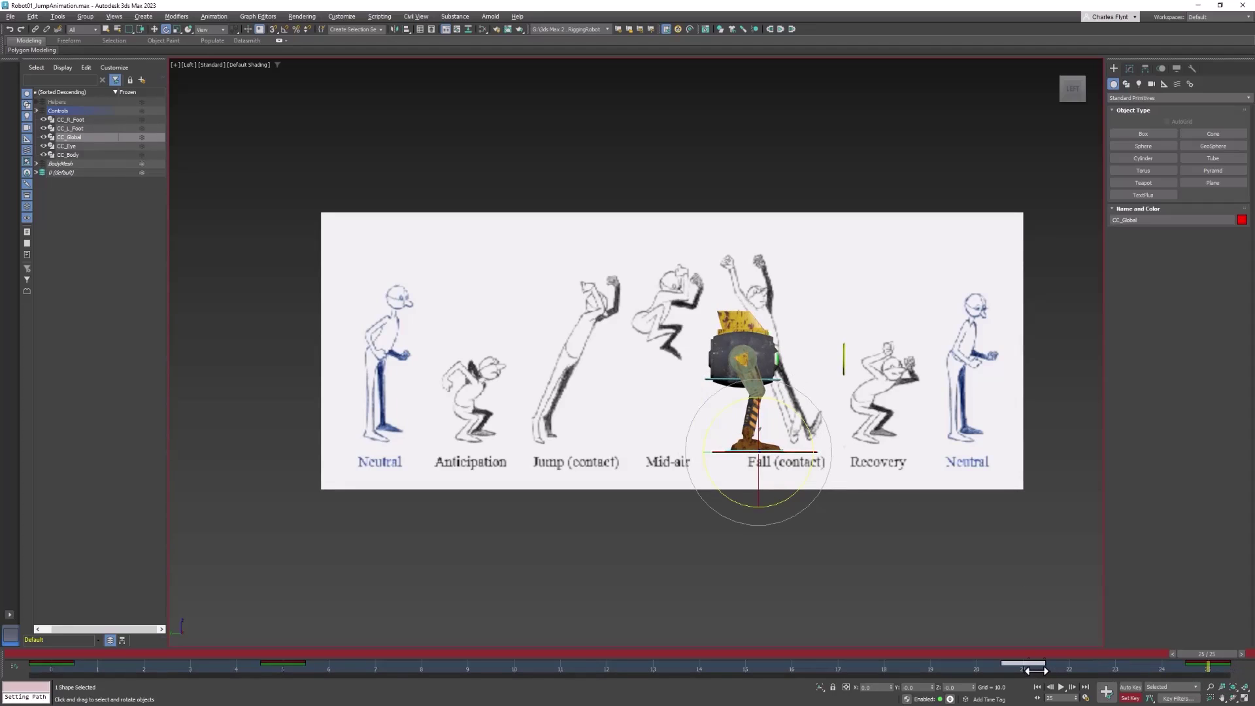
click(704, 376)
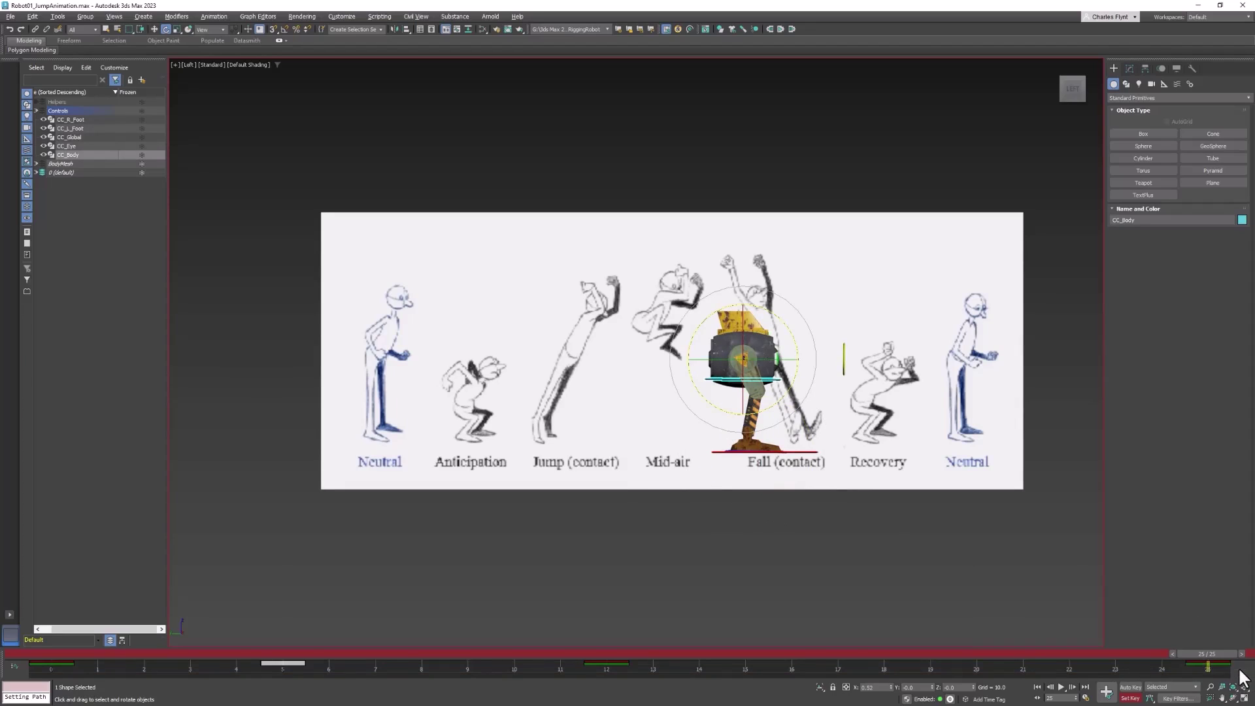
drag(1229, 664, 1023, 663)
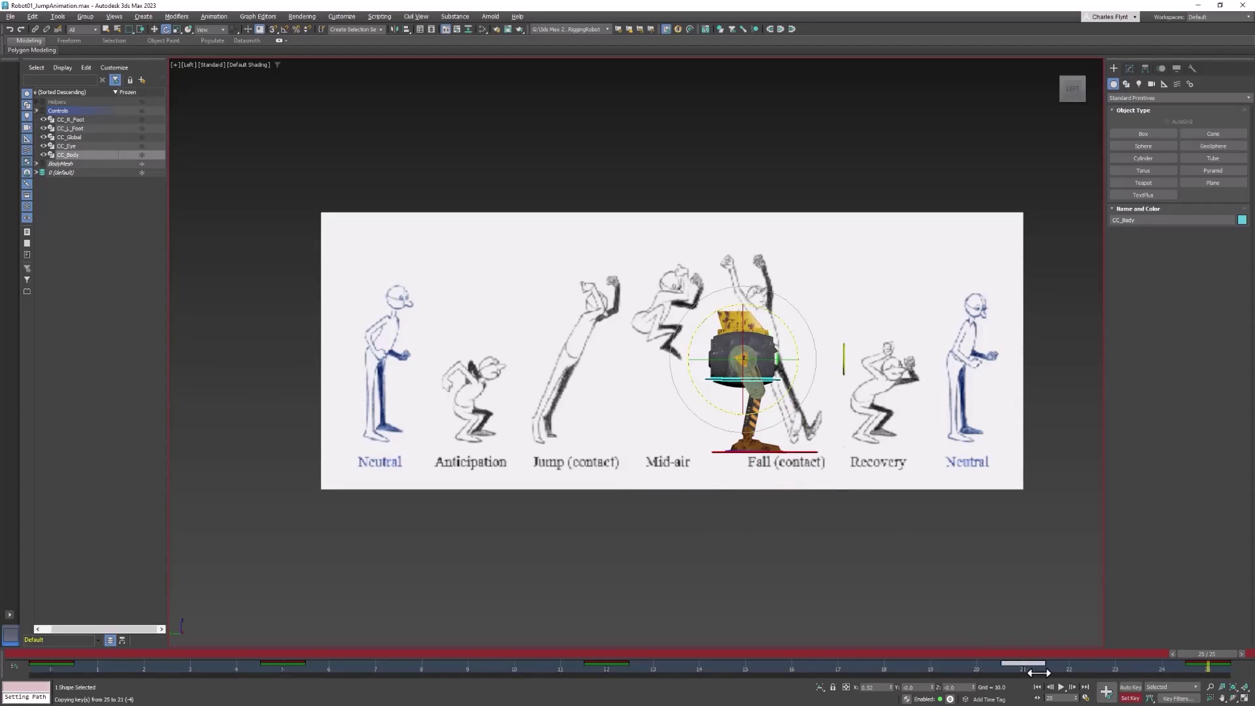
Step: At frame 2 with Auto Key on, lower the CC_Body control slightly forward and tilt it forward to about 12 degrees for the anticipation crouch
drag(1228, 654, 197, 677)
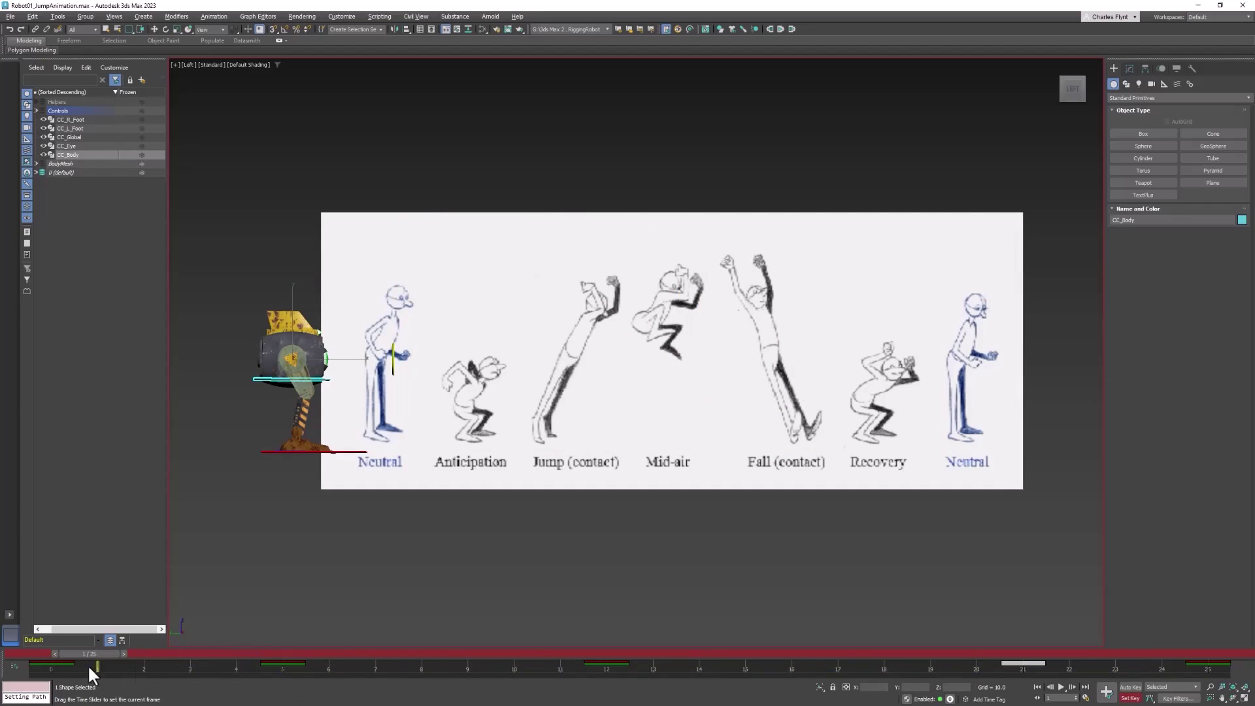
drag(92, 673, 147, 672)
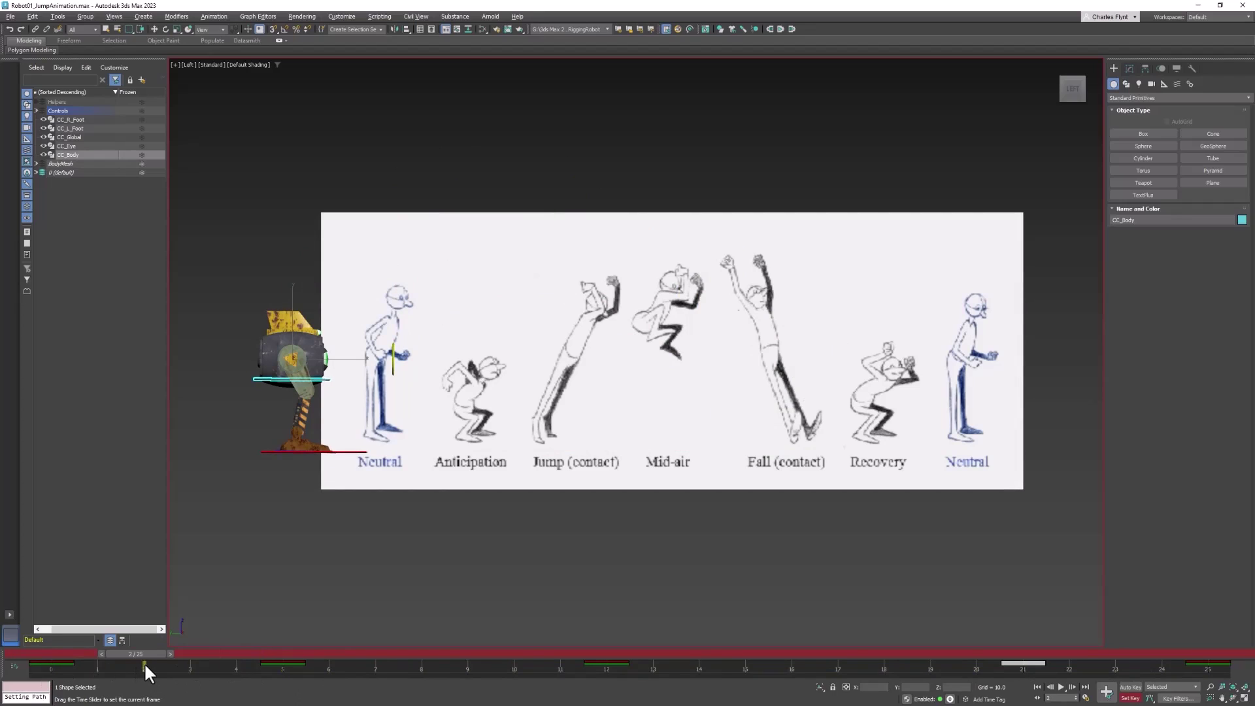
key(e)
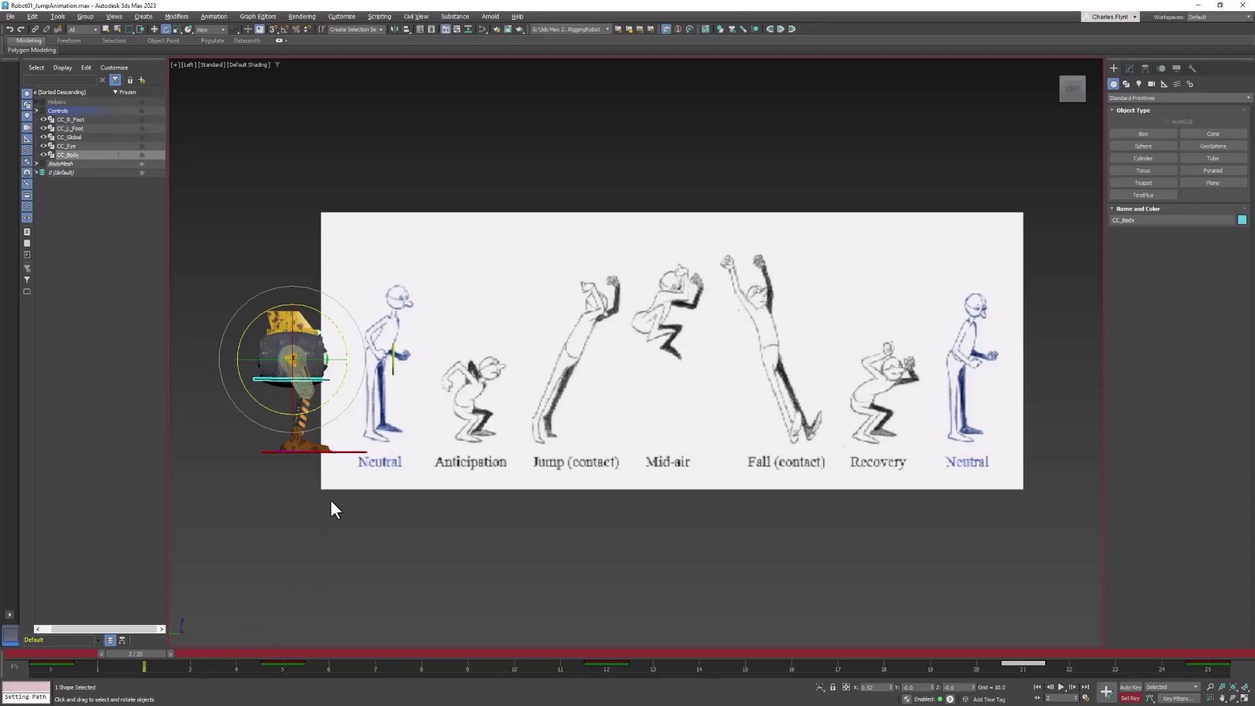
click(249, 387)
click(261, 380)
click(1130, 686)
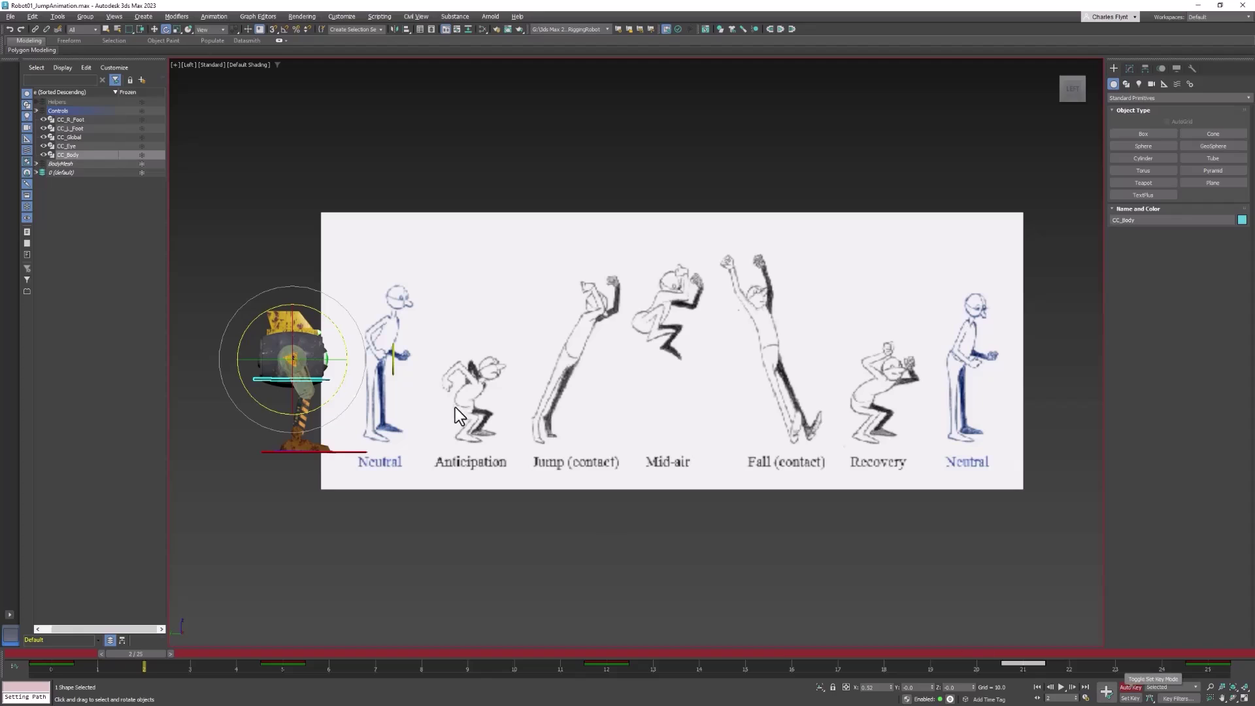
click(155, 28)
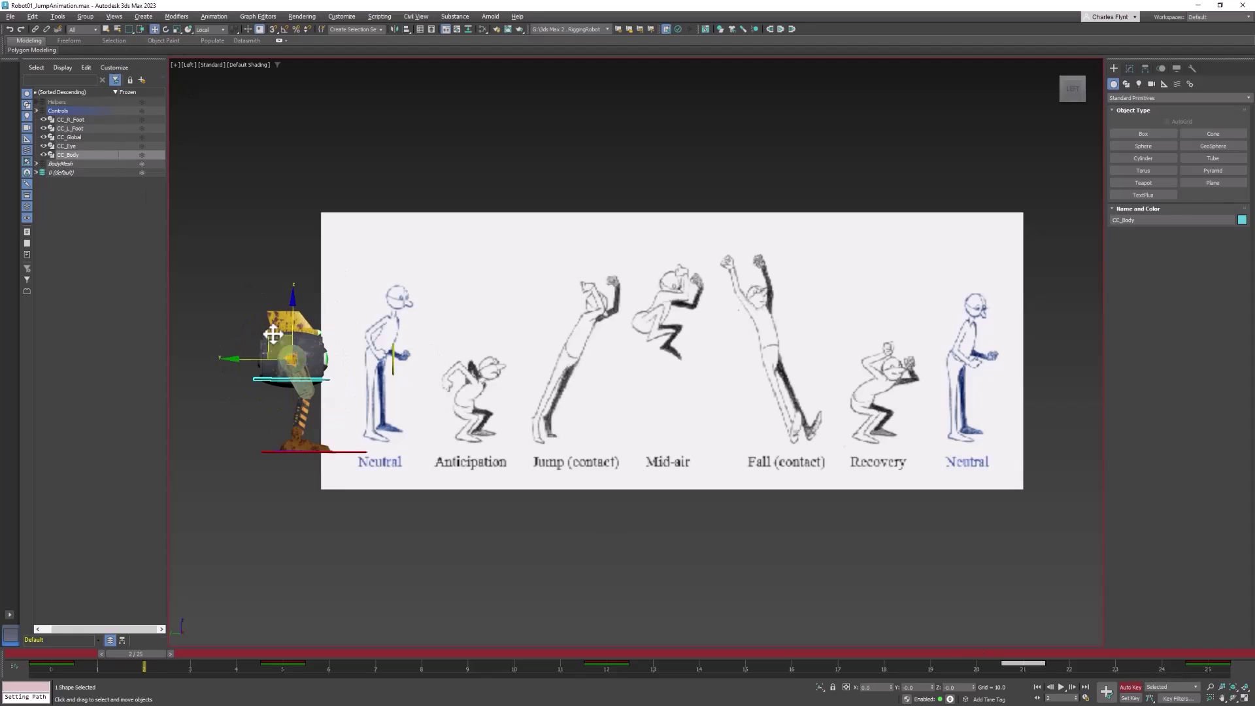
drag(273, 333, 277, 365)
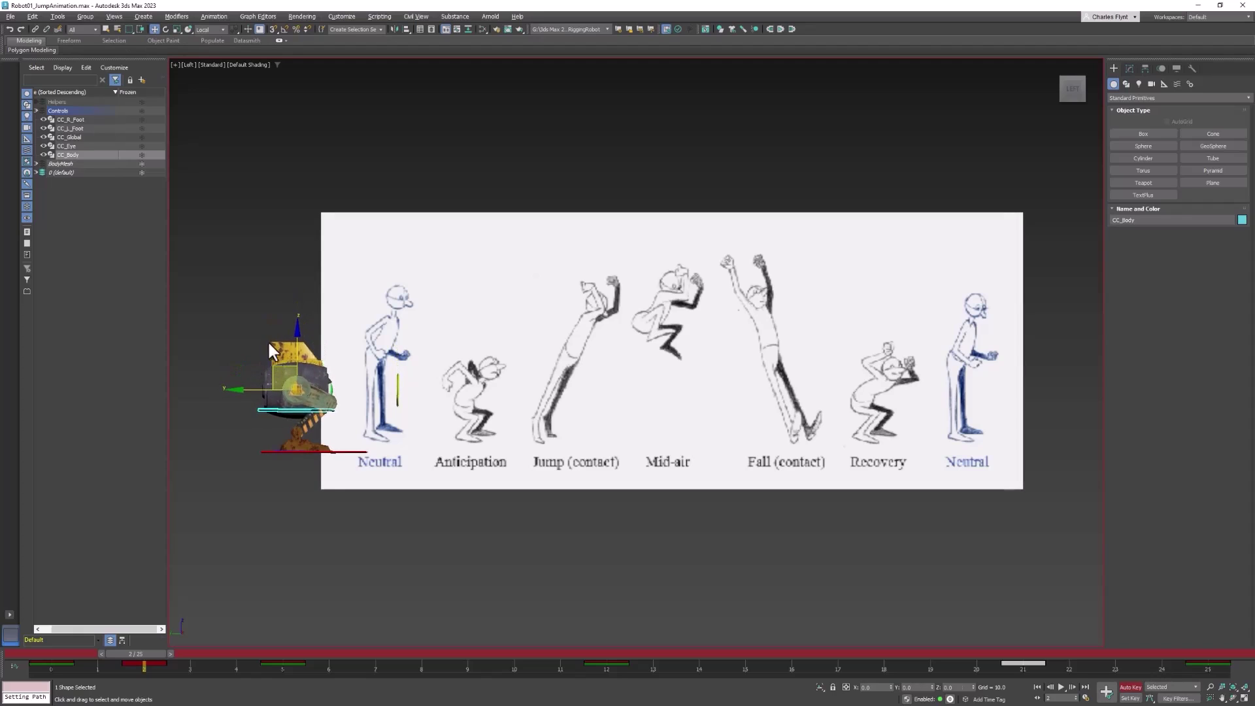
click(166, 30)
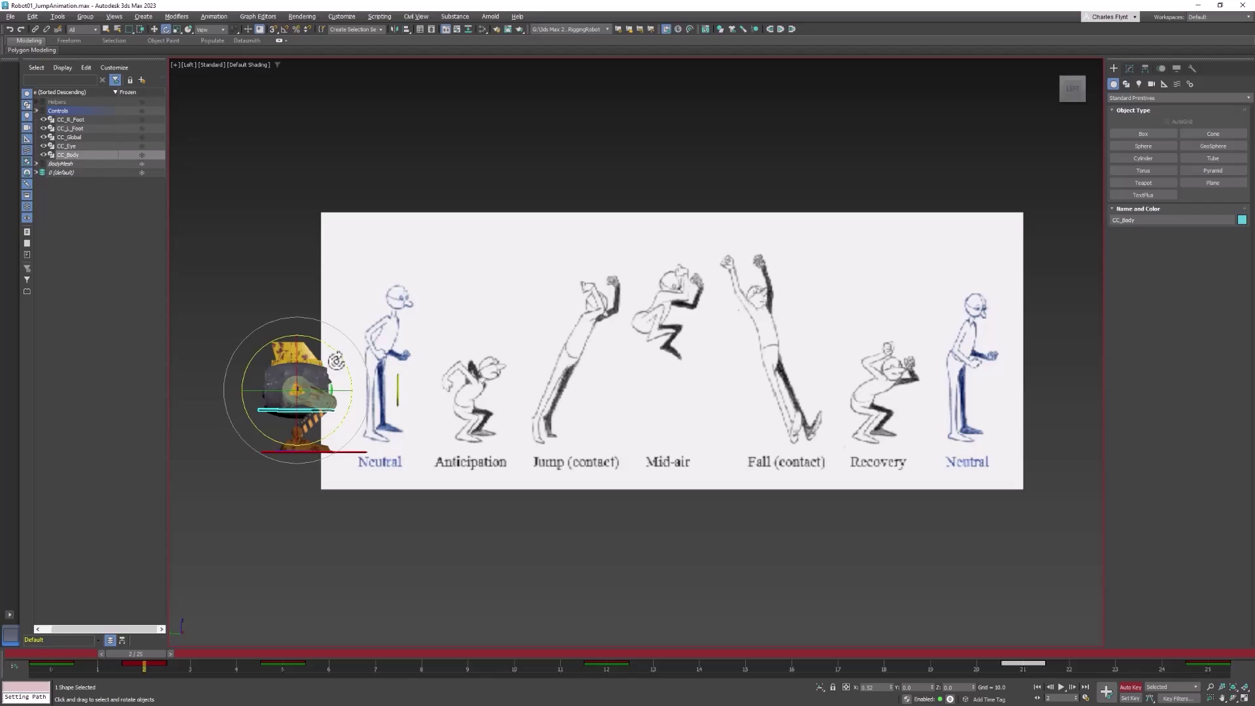
mouse_move(336, 356)
mouse_down()
mouse_move(330, 346)
mouse_move(334, 357)
mouse_up()
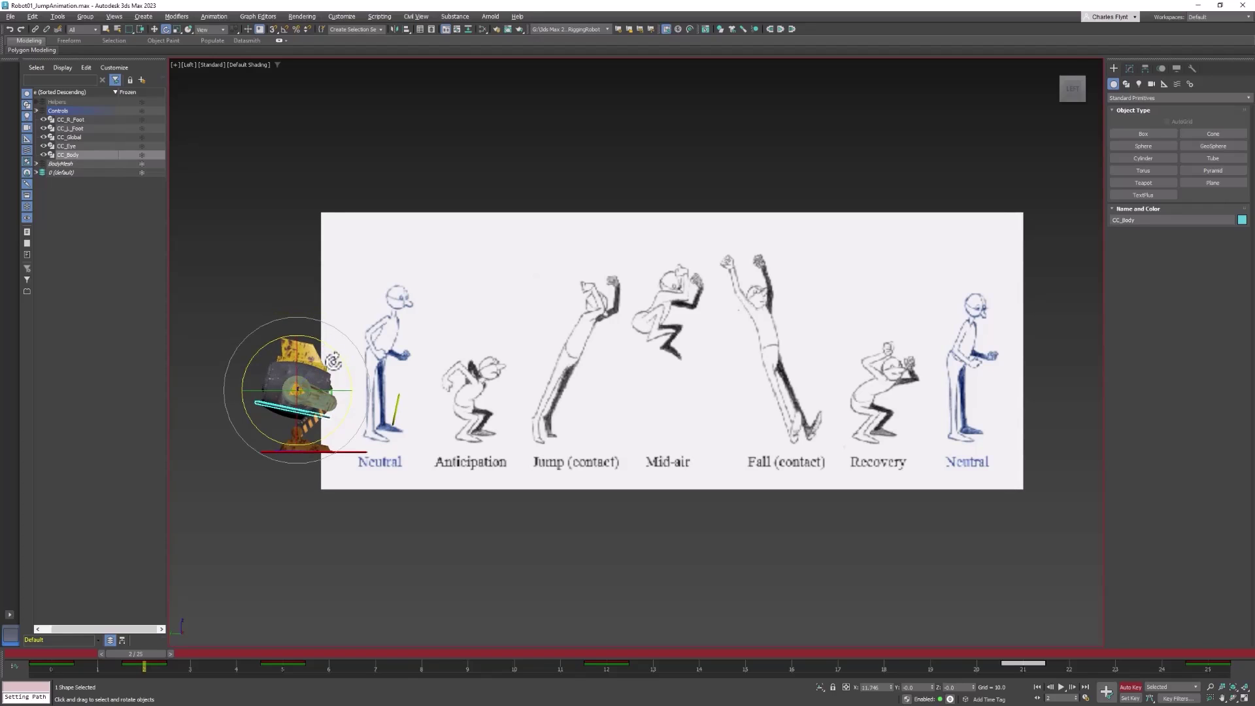
Step: At frame 5, move the CC_Body control horizontally forward over the feet for the jump contact pose
drag(155, 653, 285, 676)
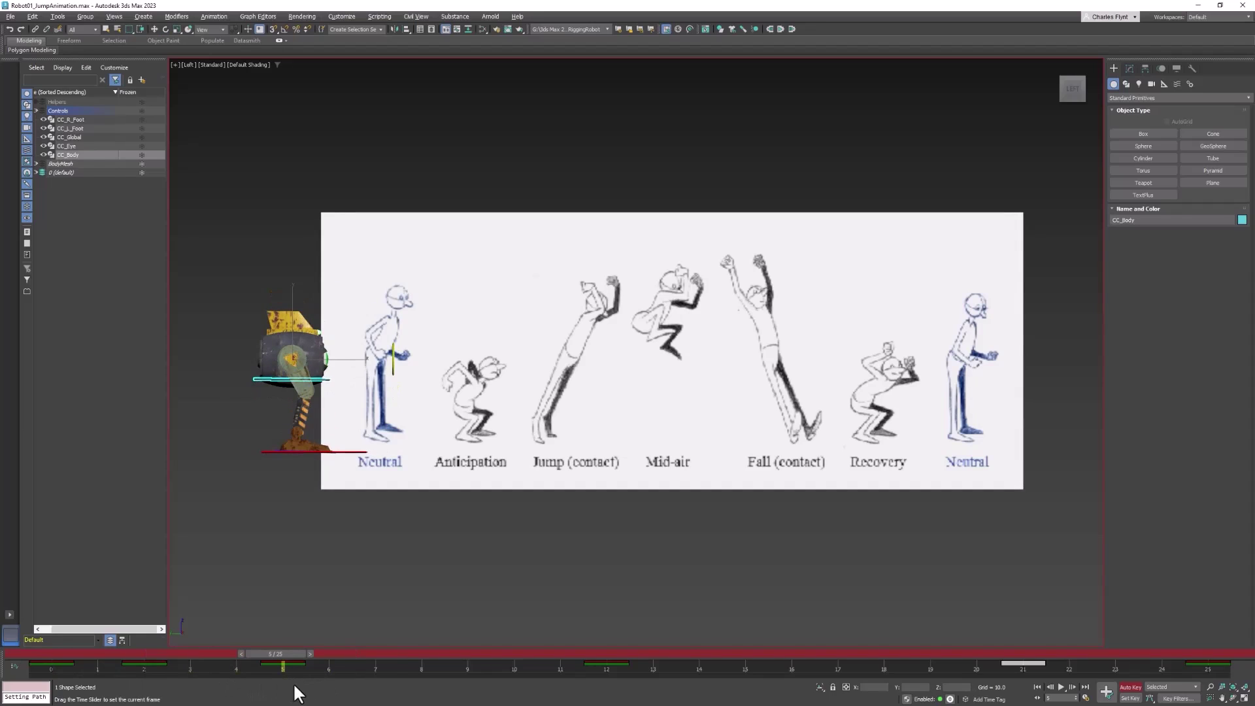
key(e)
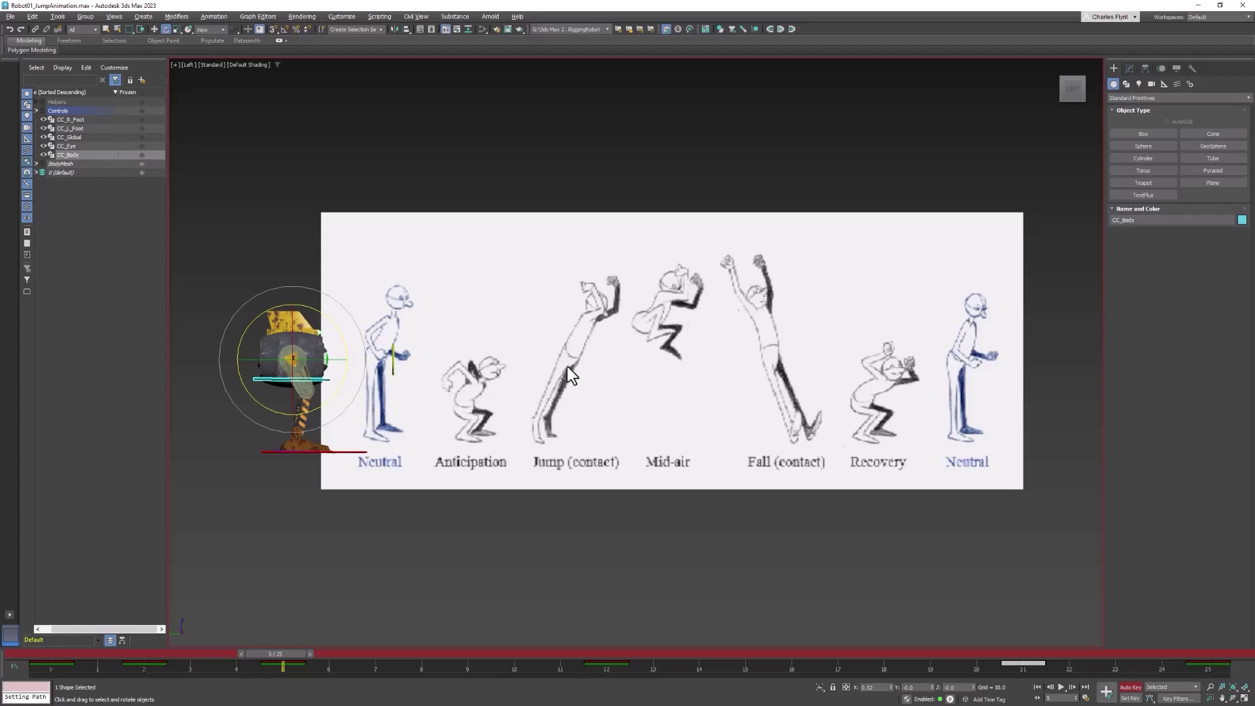
click(154, 28)
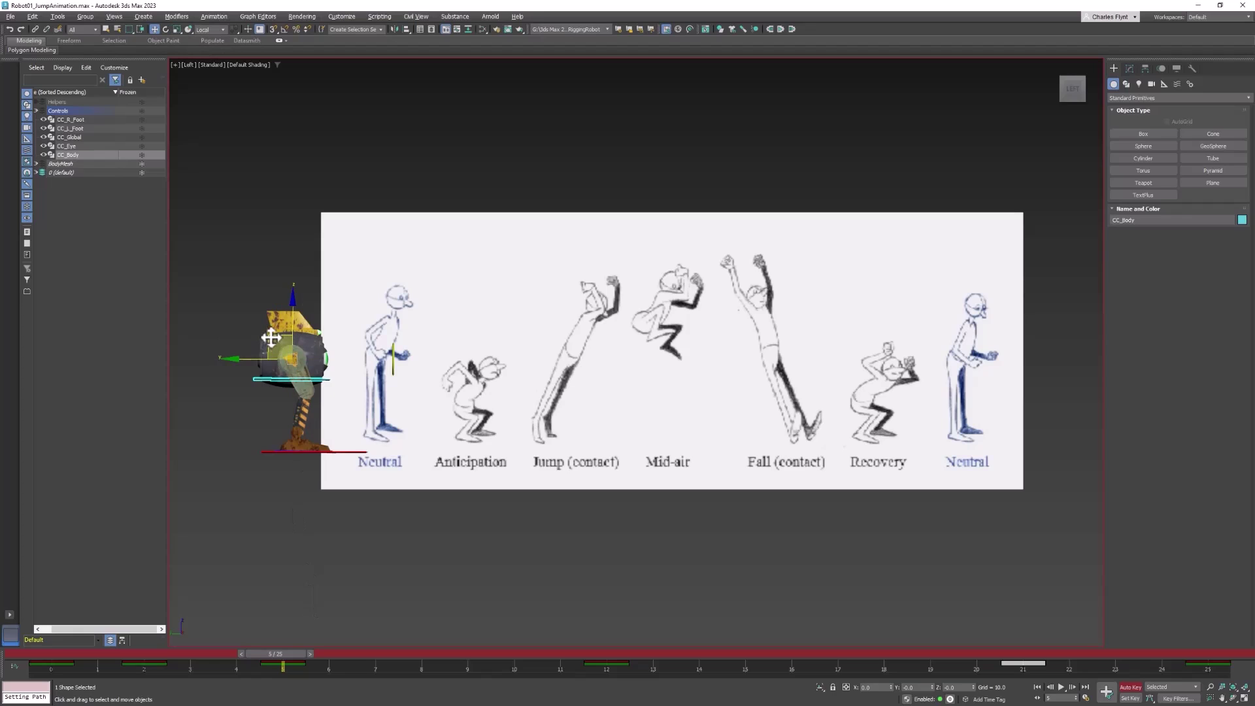
drag(272, 337, 303, 337)
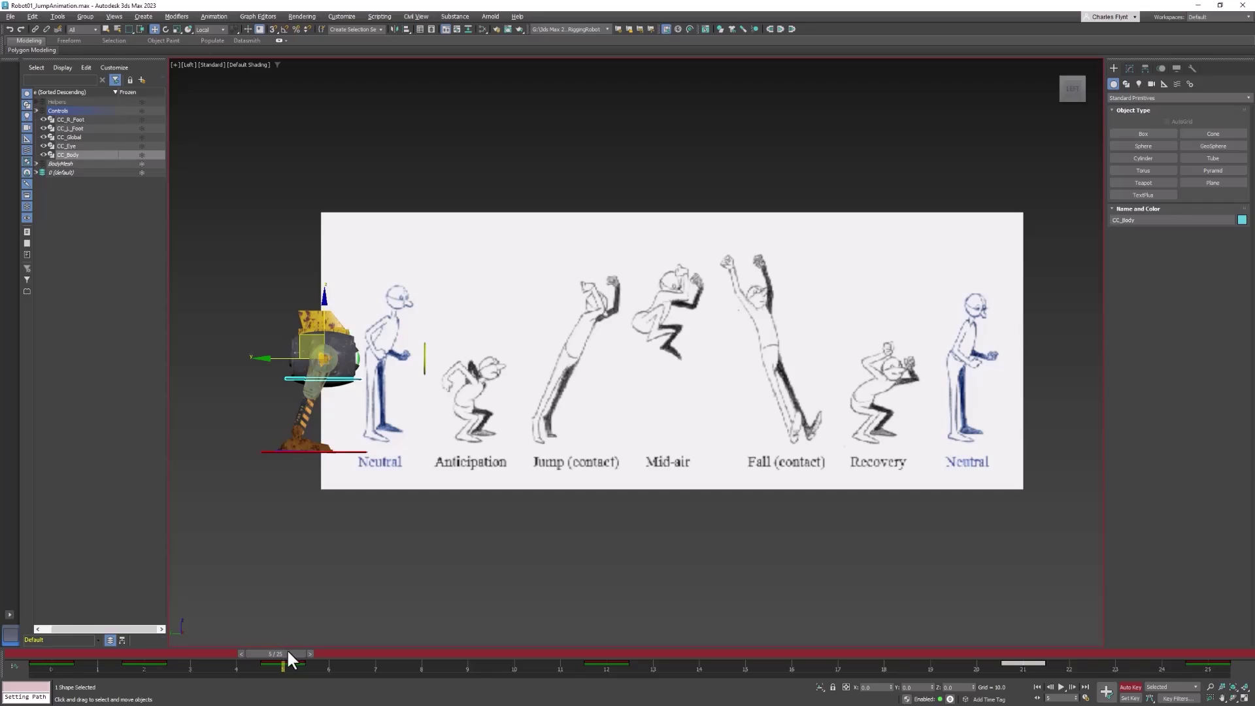
Step: At frame 6, rotate the CC_R_Foot control toe-down to about 37 degrees and rotate CC_L_Foot to match for the take-off
drag(290, 654, 337, 654)
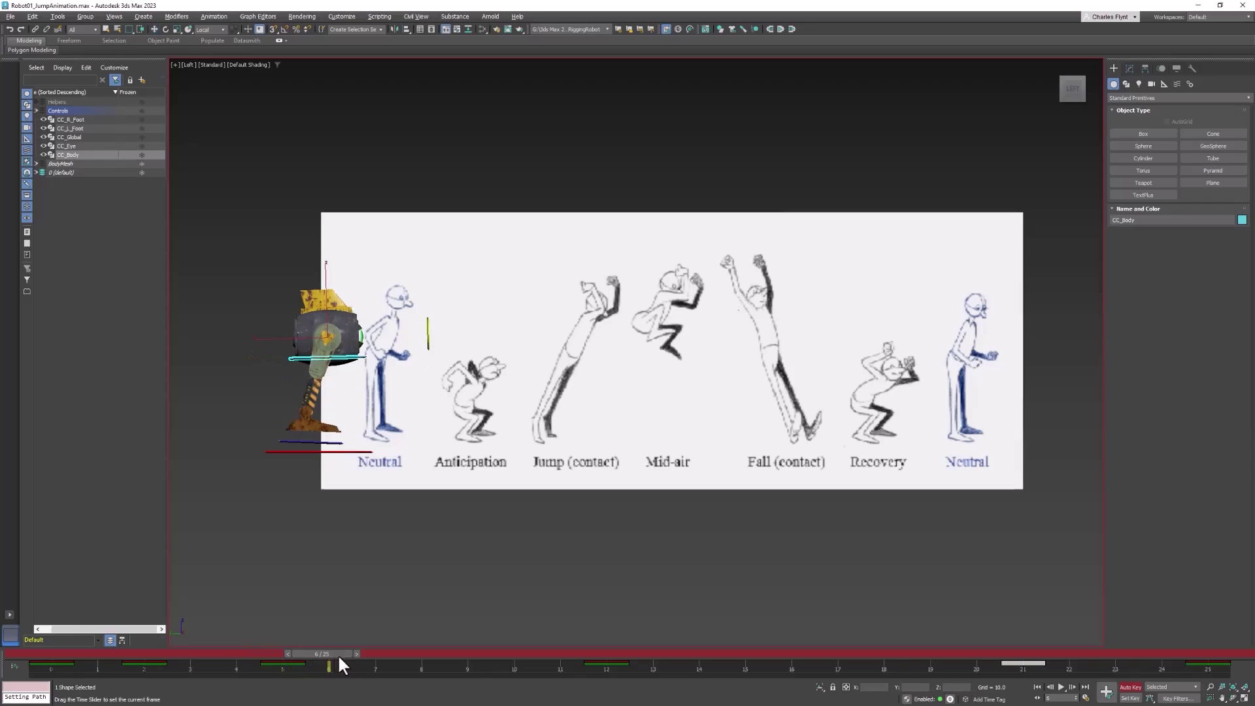
click(314, 441)
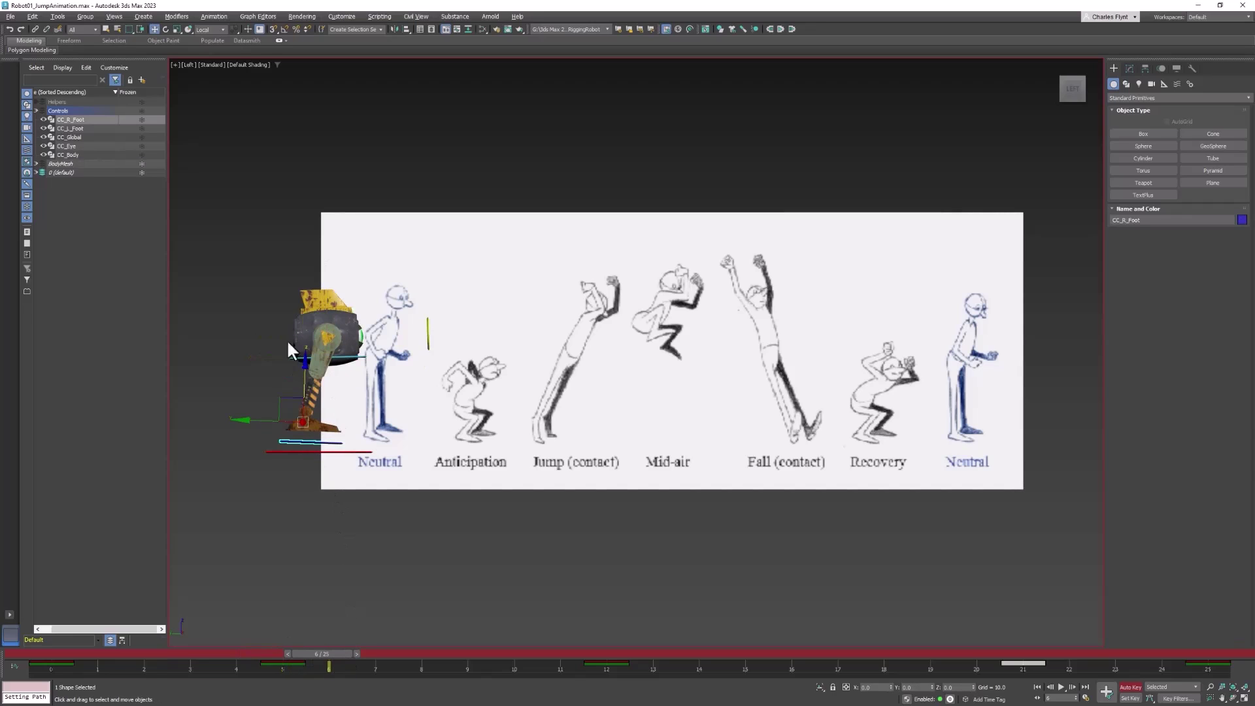
click(167, 28)
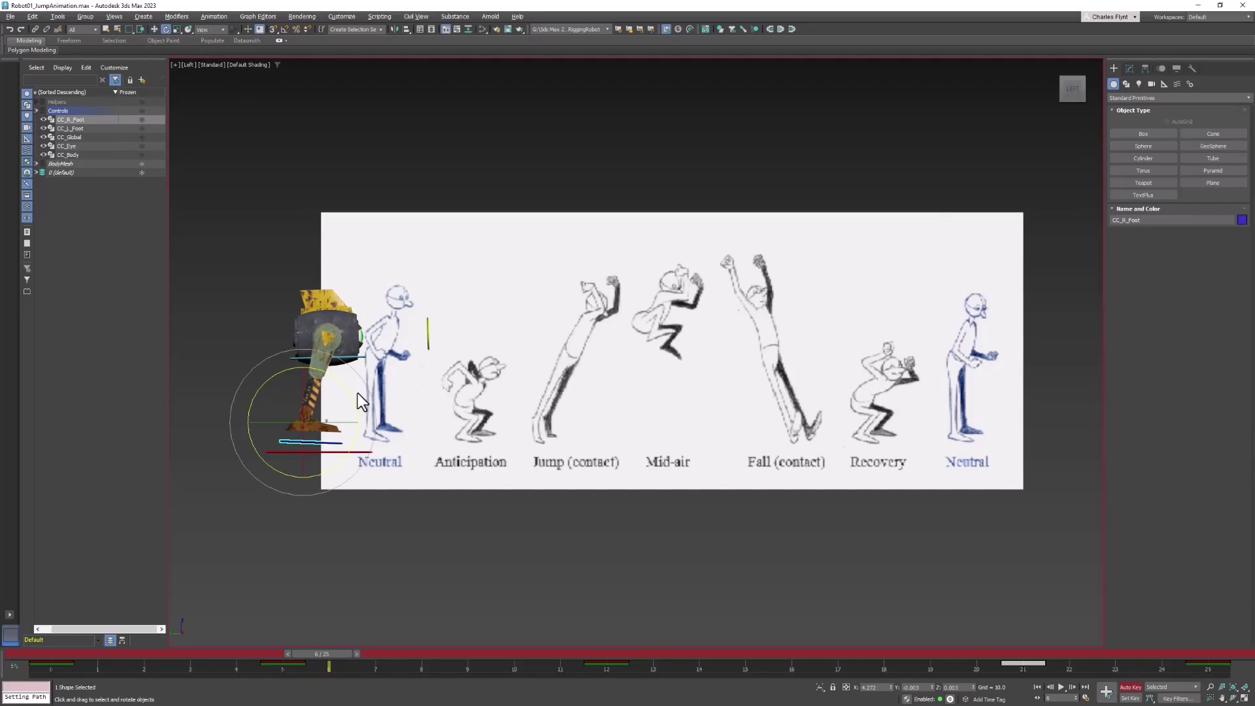
drag(343, 389, 341, 432)
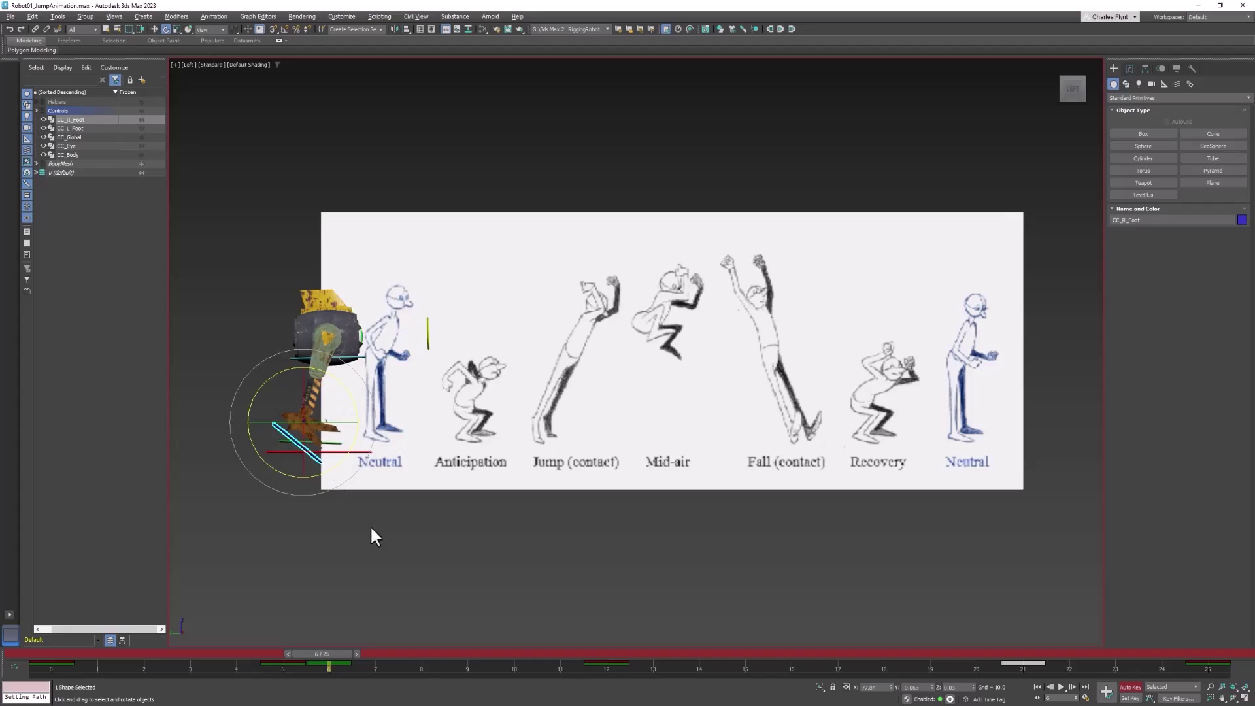
click(321, 442)
click(336, 482)
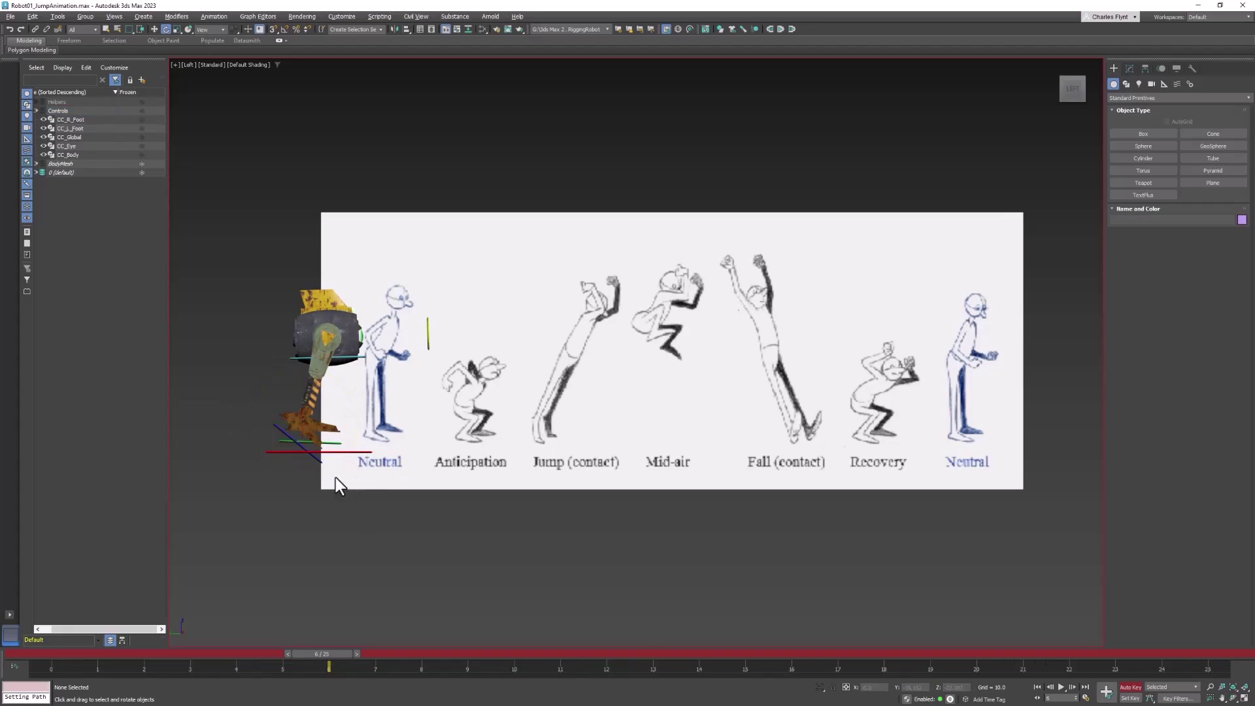
click(334, 443)
drag(343, 389, 358, 426)
Step: At frame 23, lower the CC_Body control slightly forward and tilt it forward to about 11 degrees for the recovery crouch
drag(326, 654, 1020, 653)
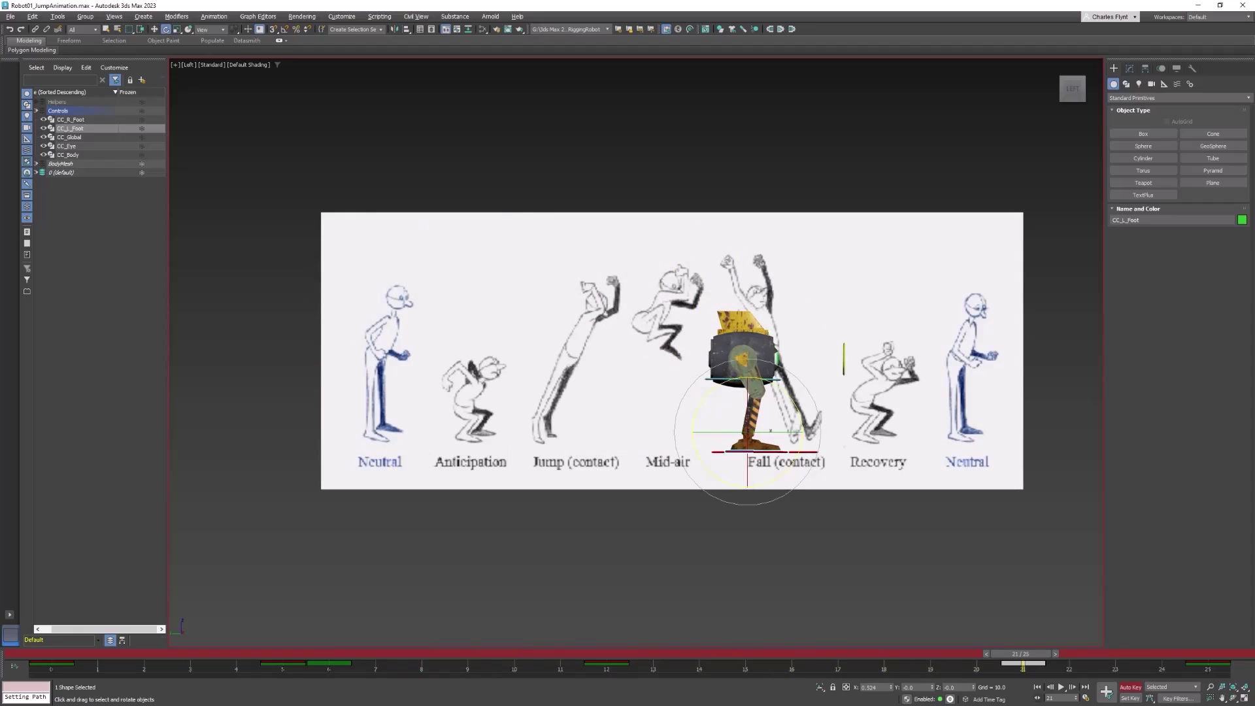
drag(1013, 654, 1114, 652)
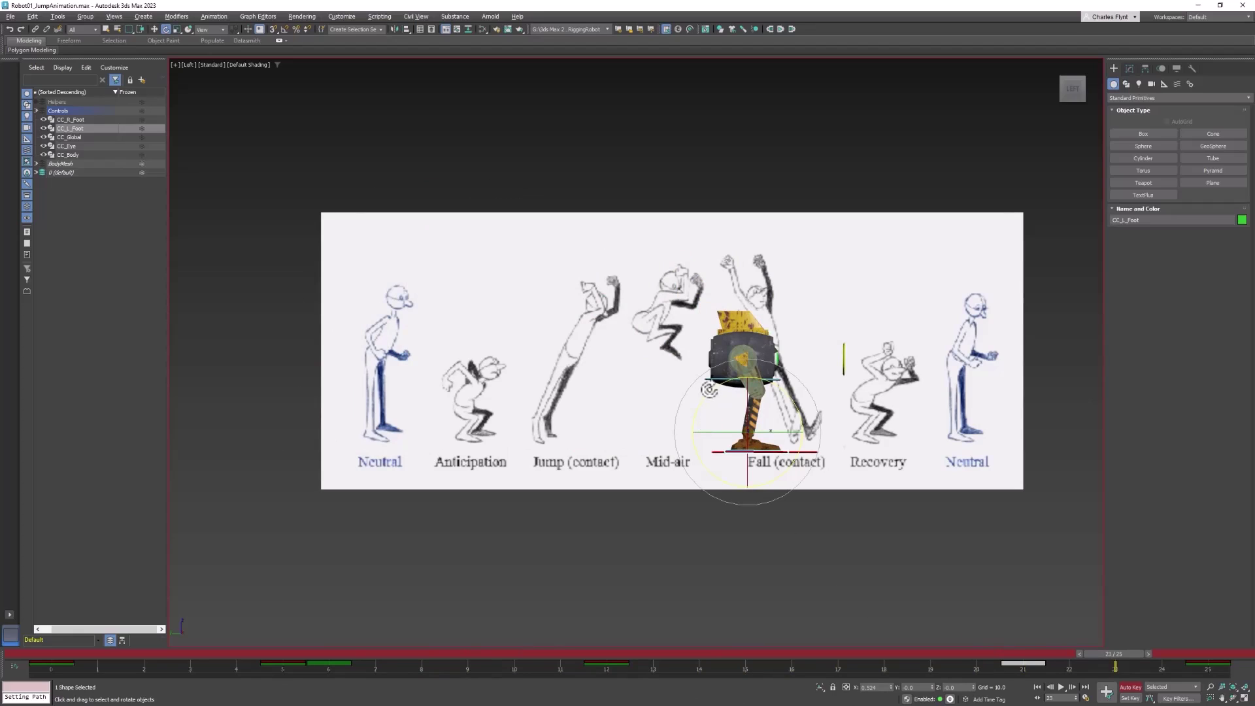
click(707, 379)
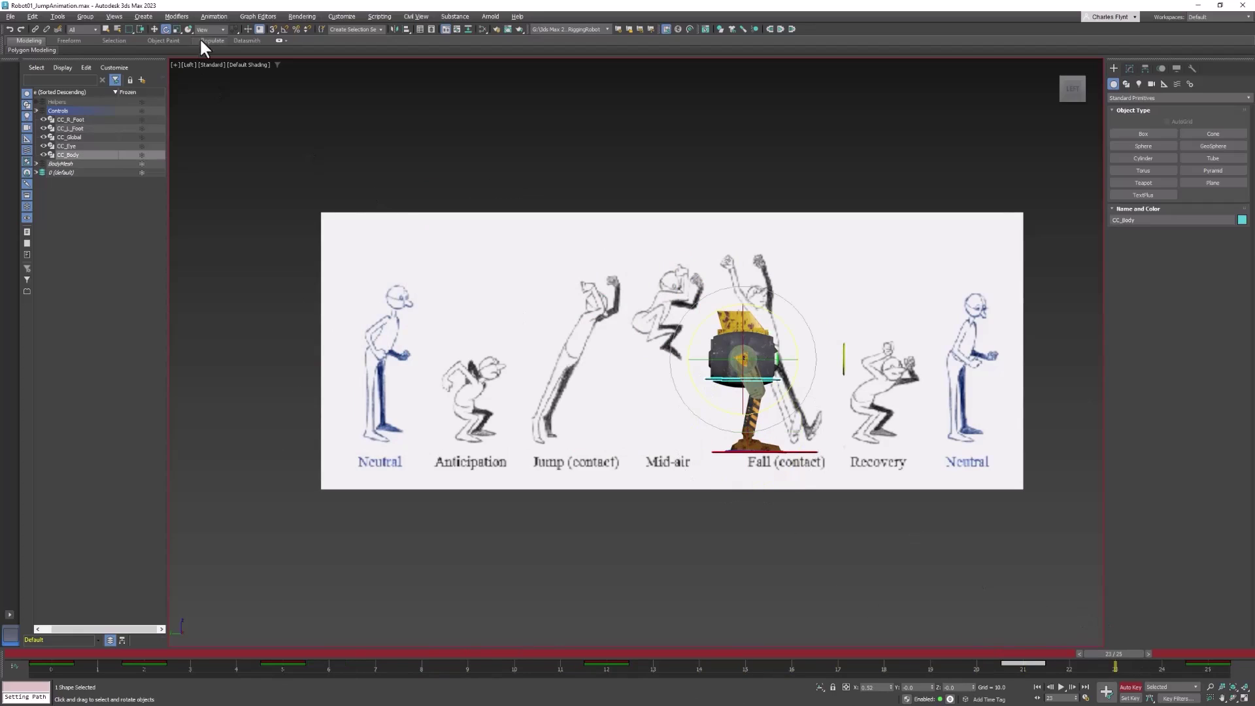
click(154, 30)
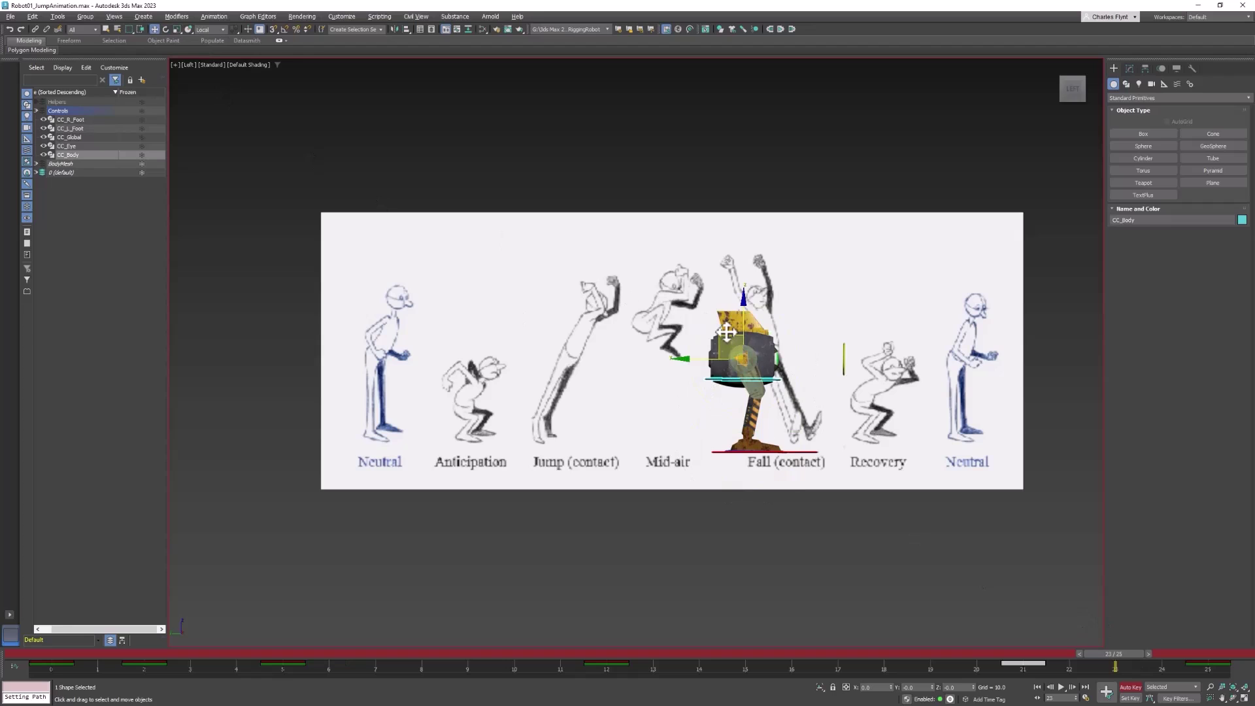
drag(724, 337, 729, 364)
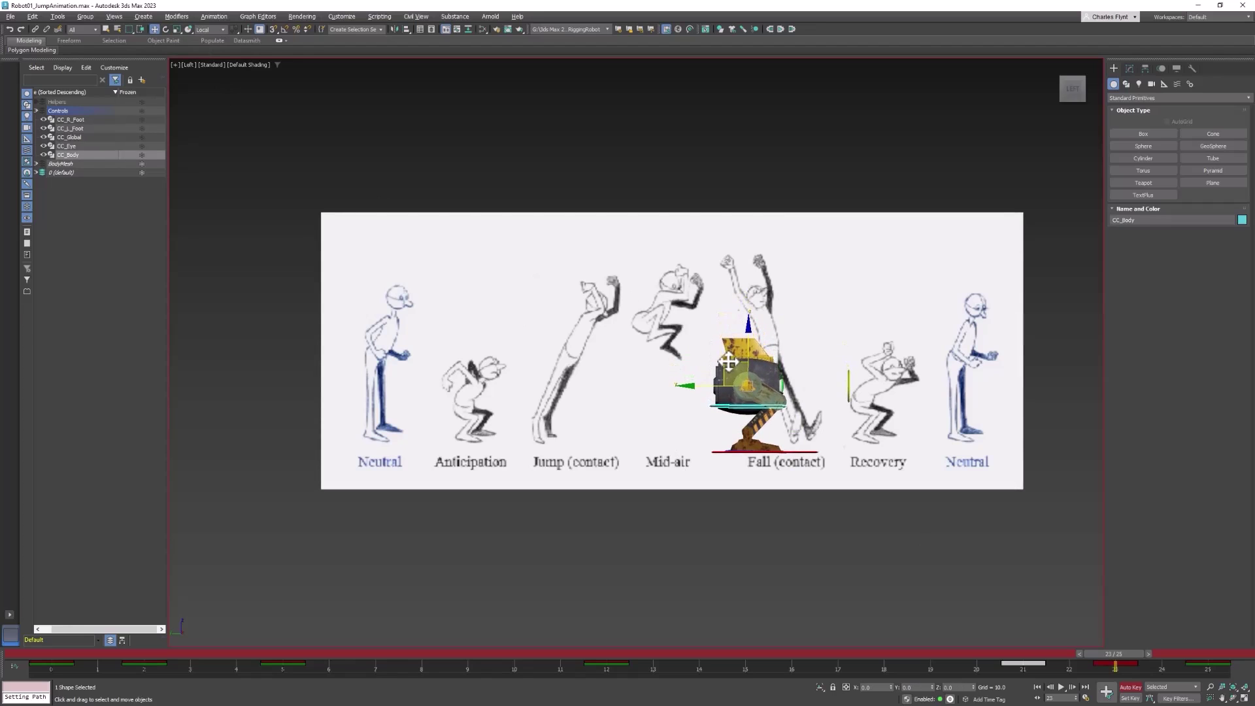
click(166, 30)
mouse_move(781, 347)
mouse_down()
mouse_move(785, 358)
mouse_move(777, 325)
mouse_move(784, 358)
mouse_up()
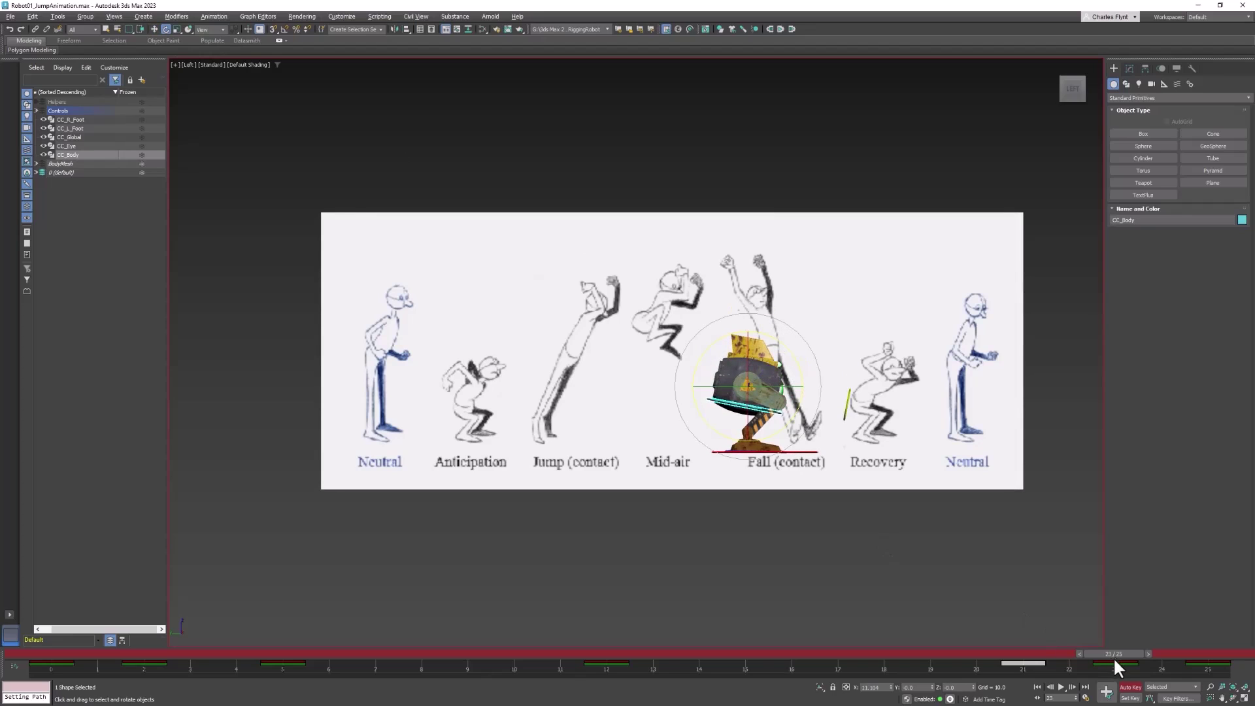
drag(1116, 660, 839, 704)
drag(837, 653, 884, 653)
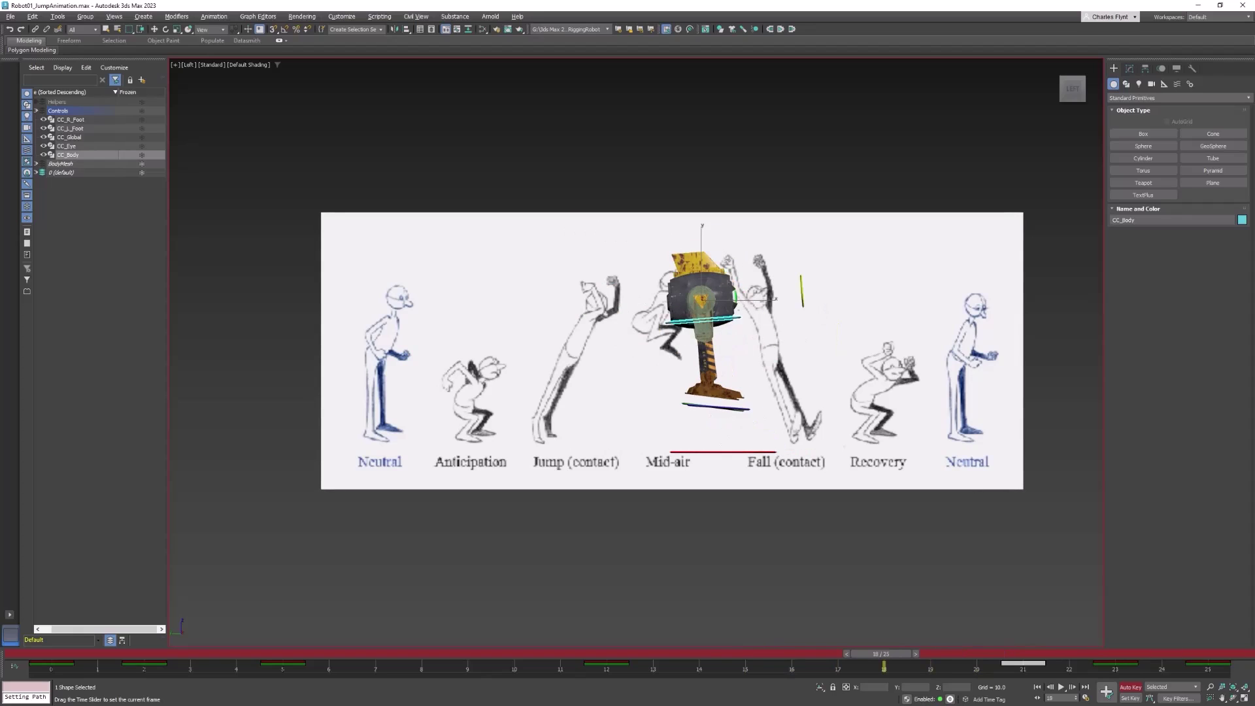
key(e)
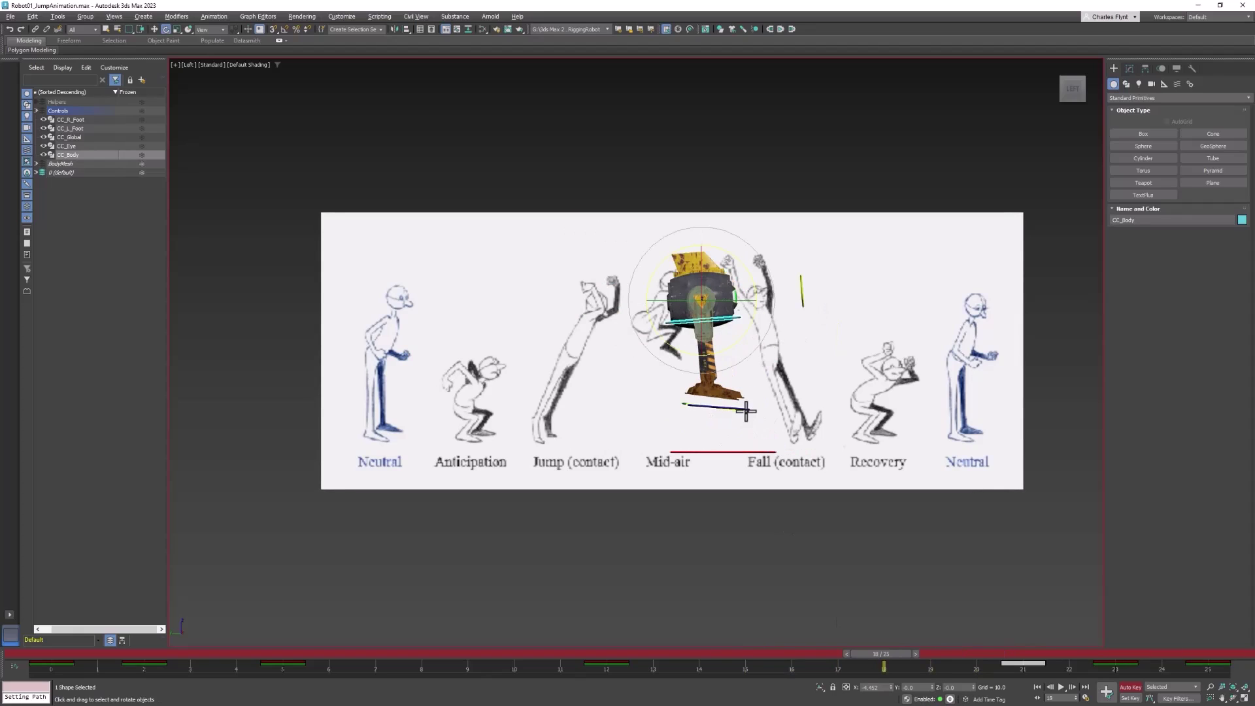
click(746, 411)
drag(750, 348, 750, 375)
key(ctrl+z)
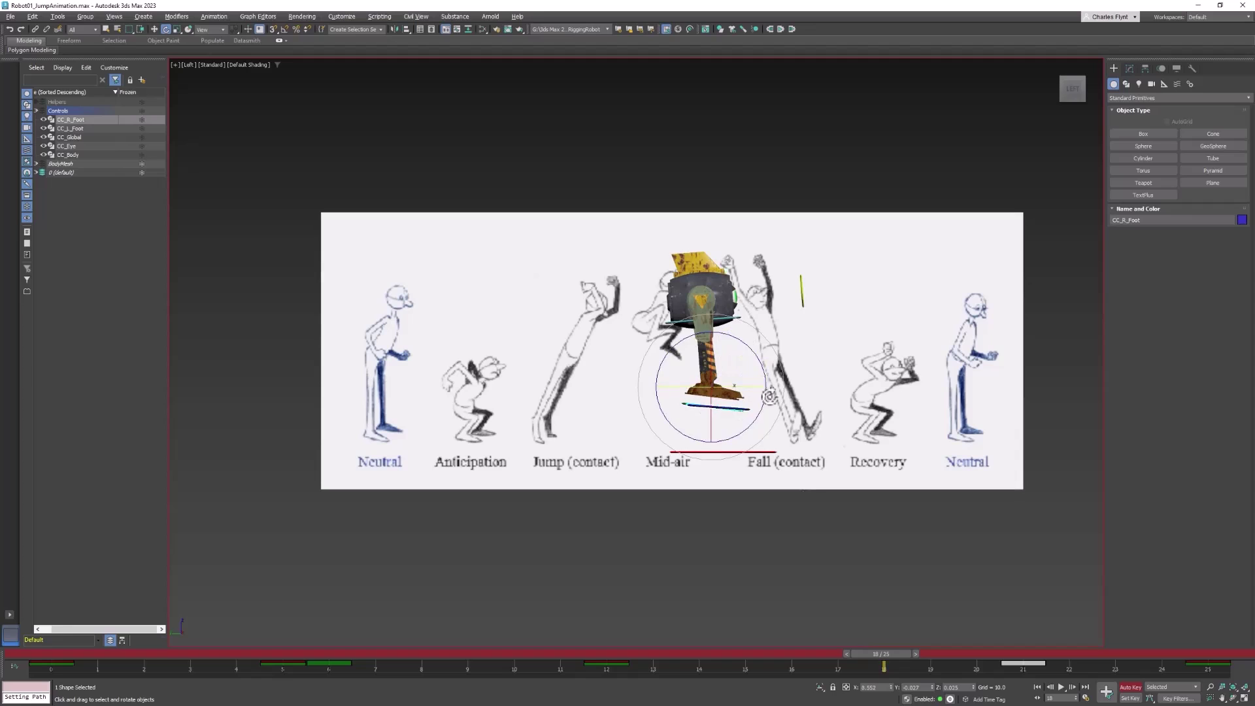
Step: At frame 20, rotate the CC_R_Foot and CC_L_Foot controls toe-up by about 27 degrees, just before landing
drag(903, 651, 1017, 653)
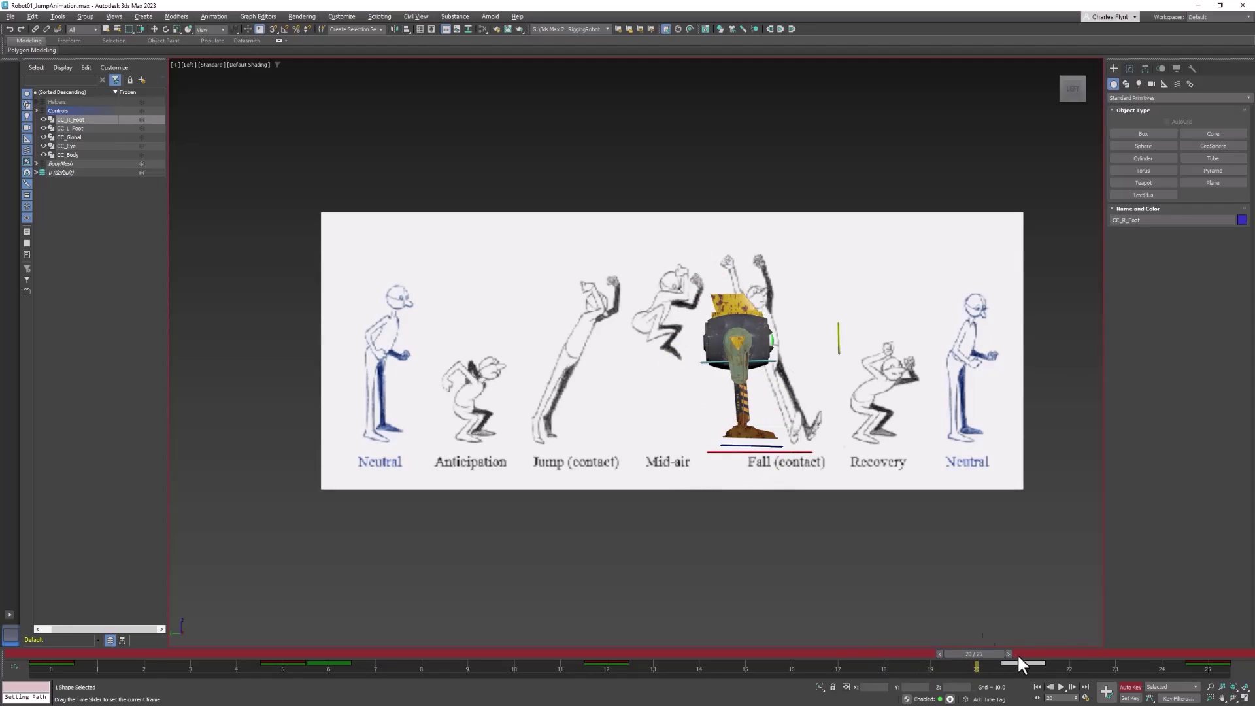
key(e)
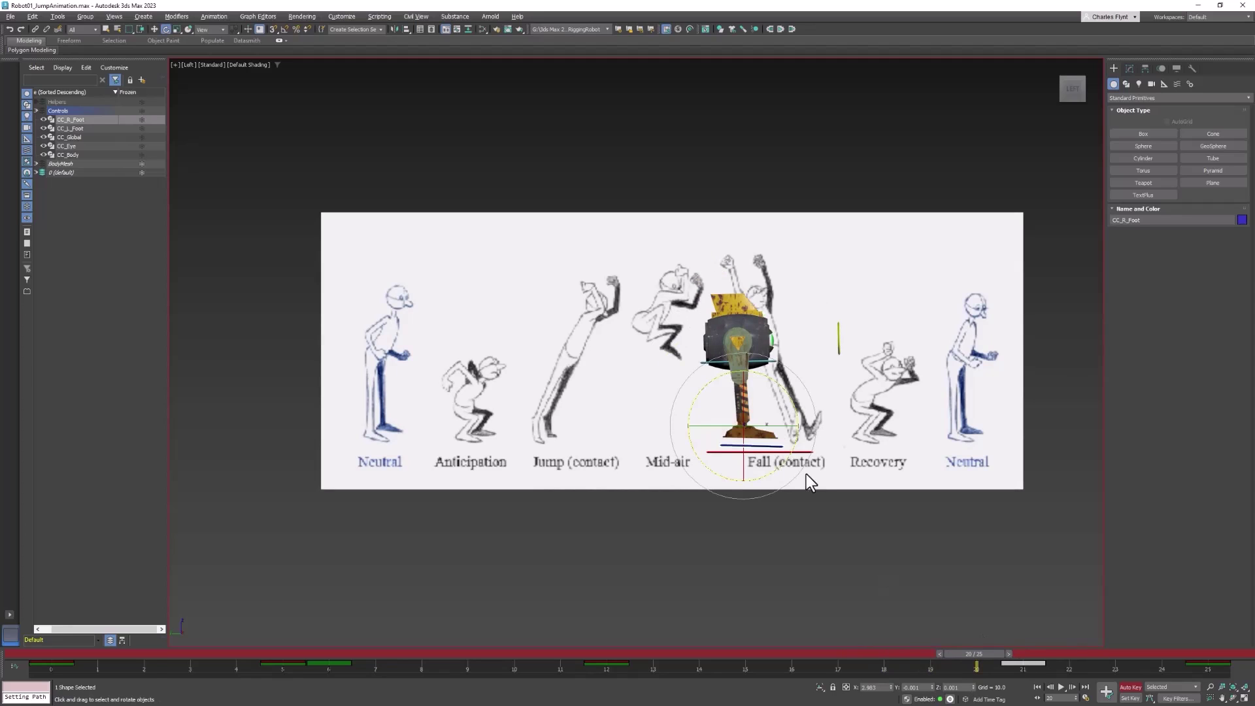
drag(799, 400, 788, 372)
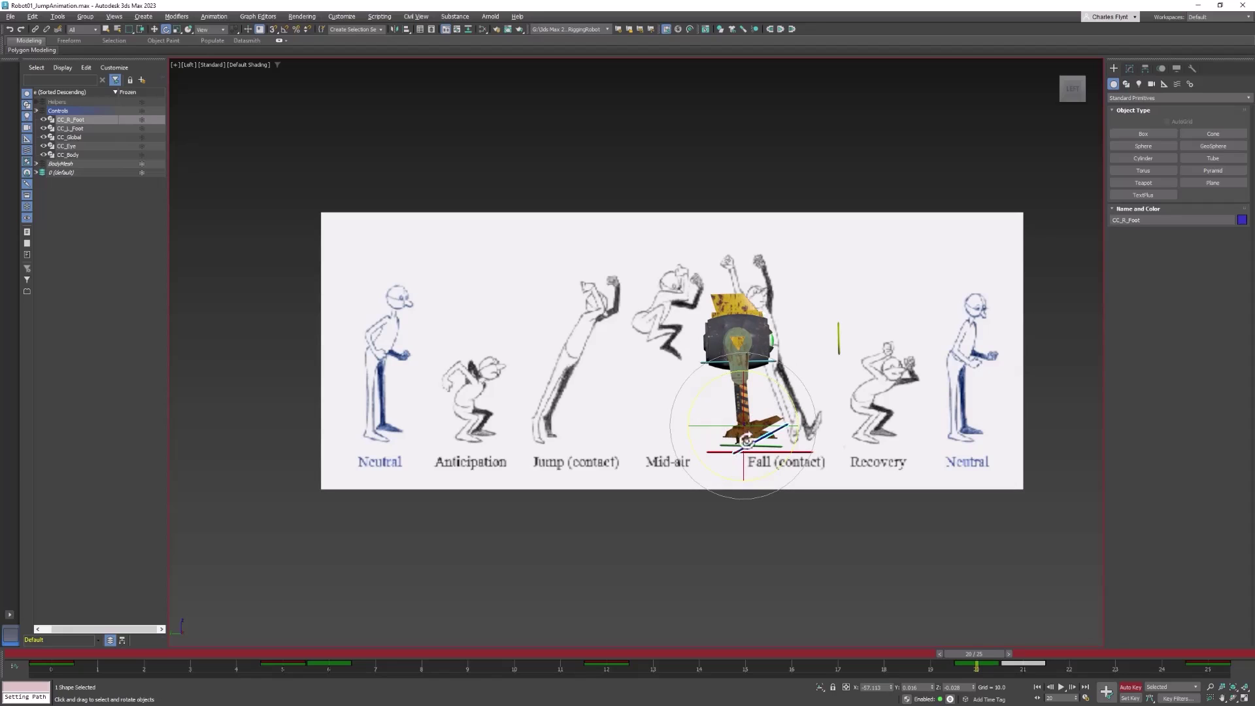
click(660, 472)
click(724, 451)
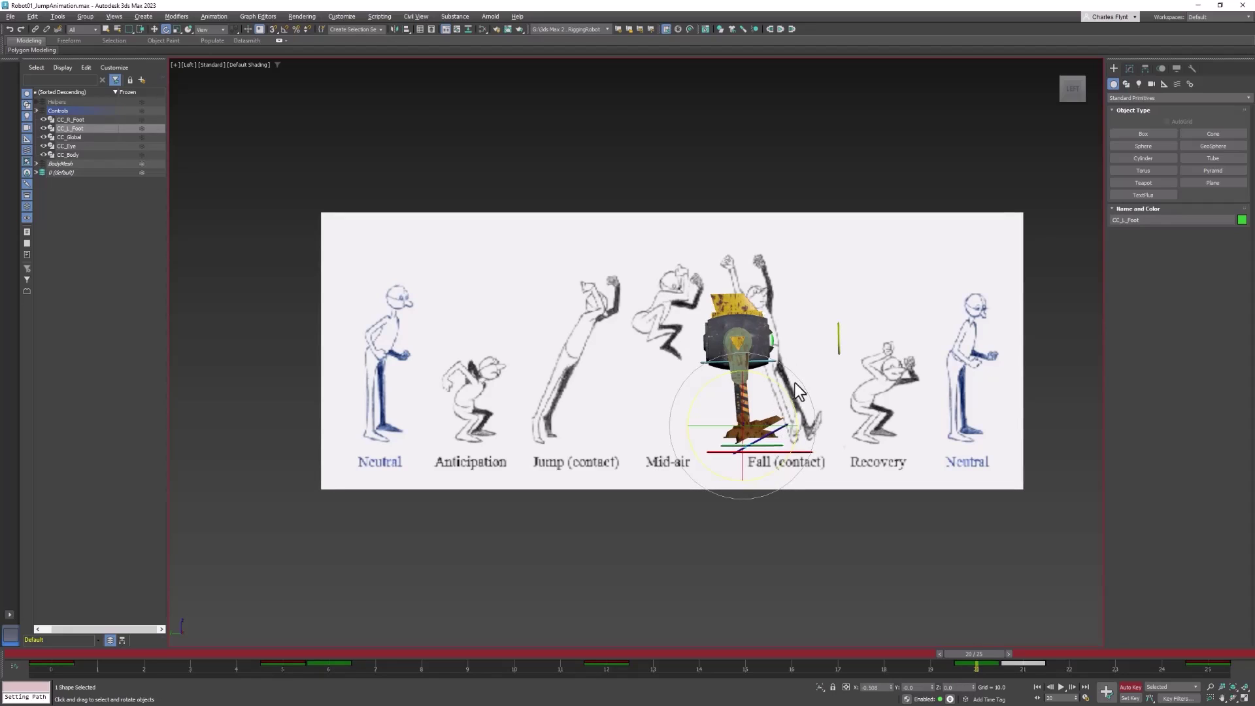
drag(781, 392, 779, 360)
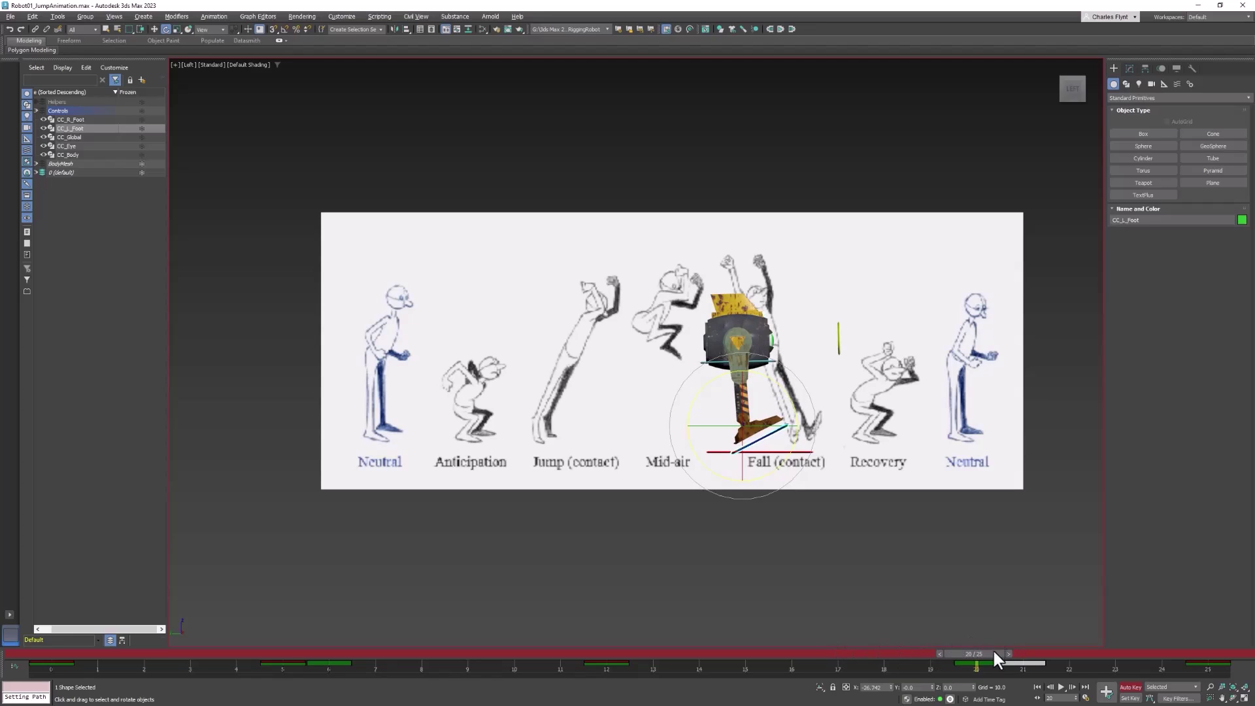
Step: Go to frame 21 and enable the motion path display for the CC_Body control
drag(992, 648, 1031, 677)
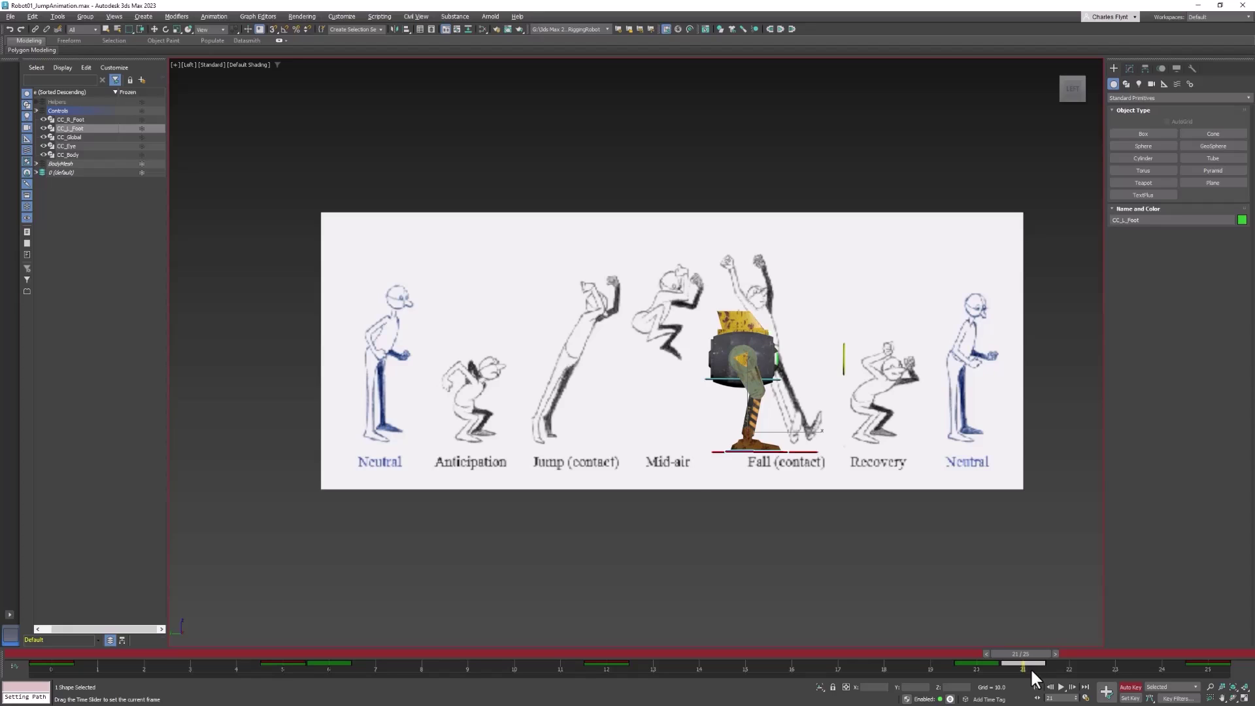
click(628, 396)
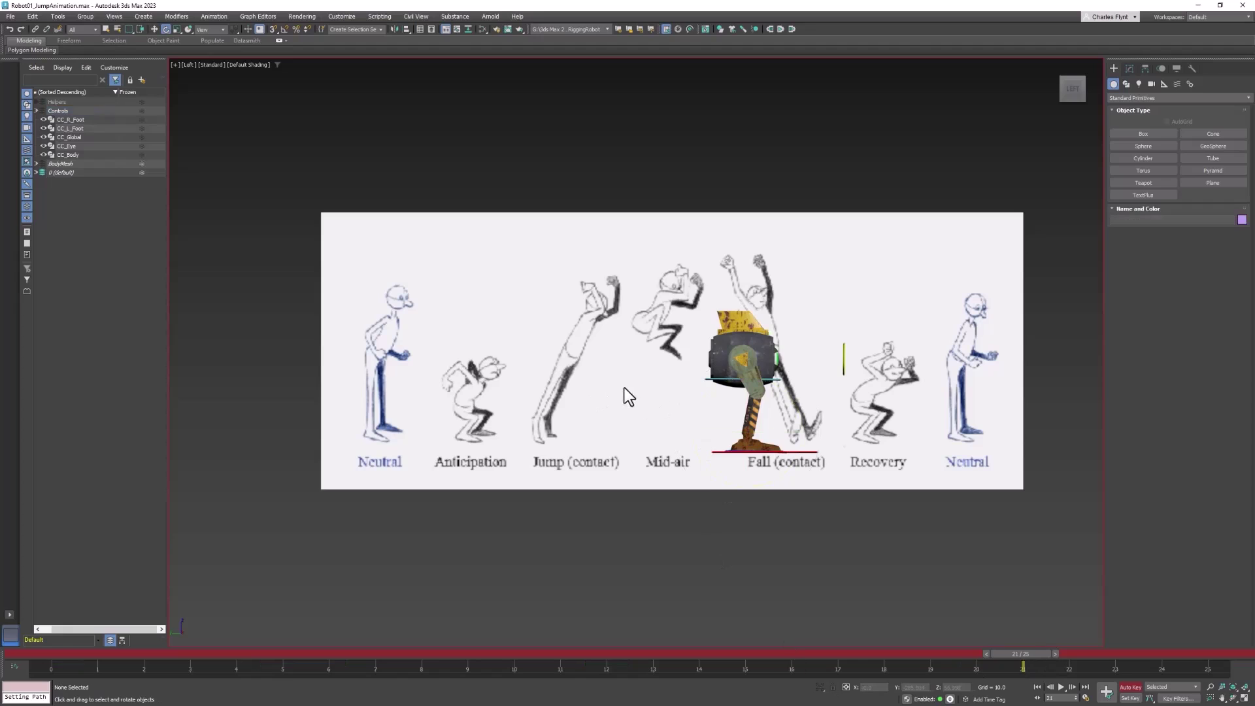
click(709, 379)
right_click(547, 269)
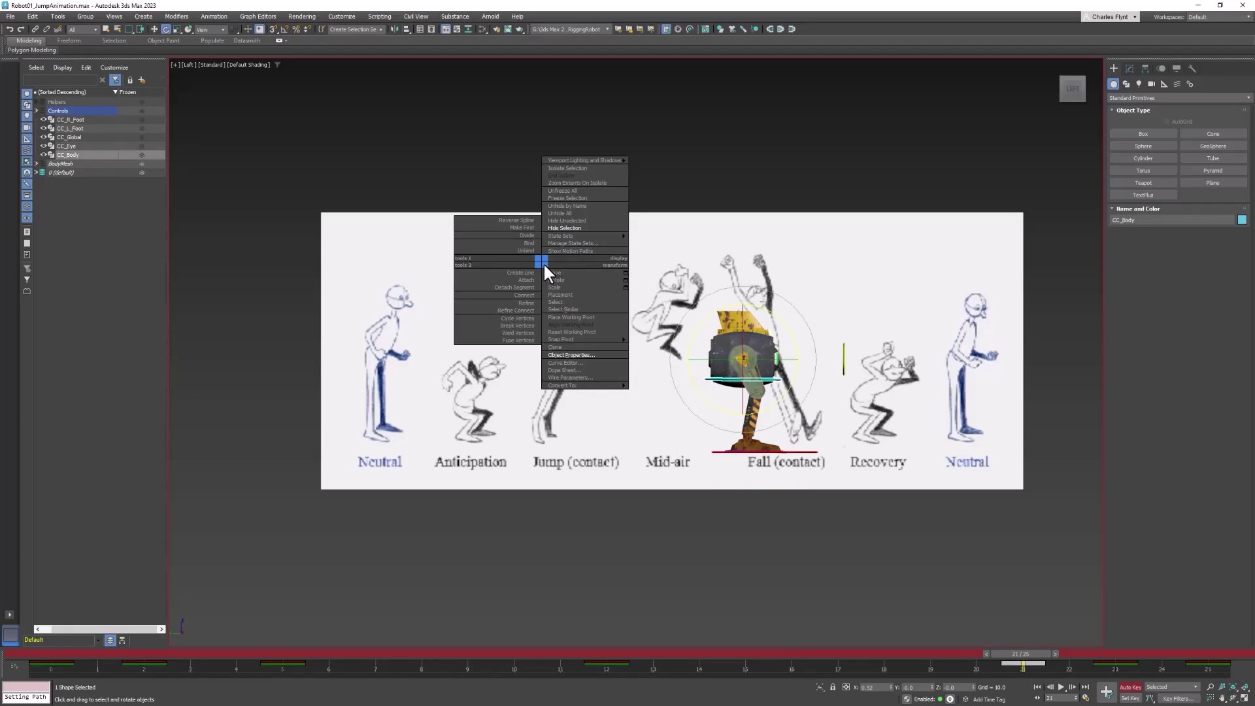
click(602, 355)
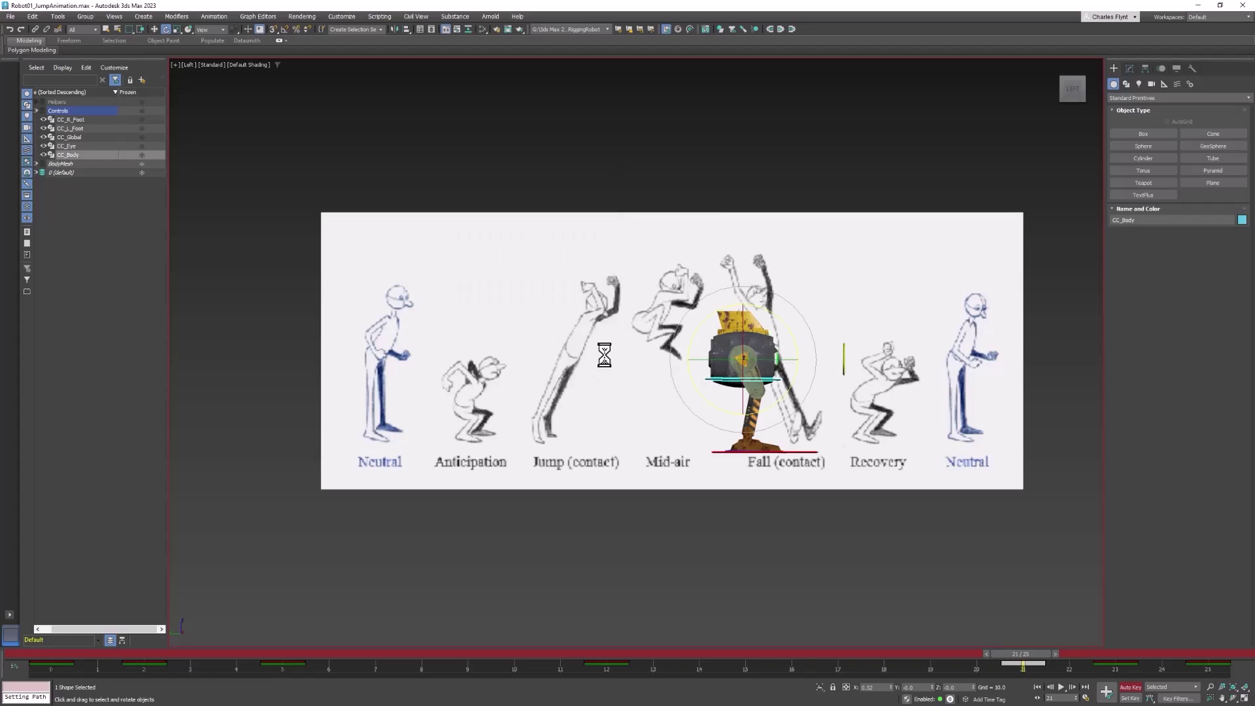
click(541, 410)
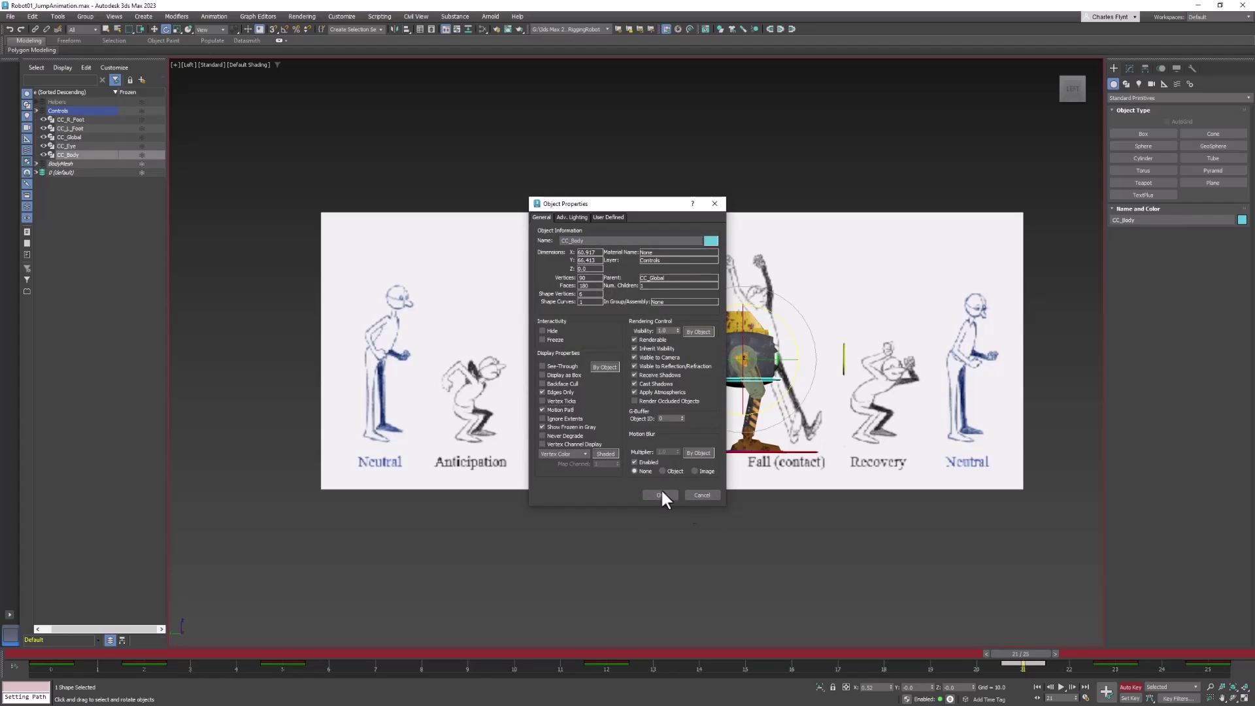
click(660, 494)
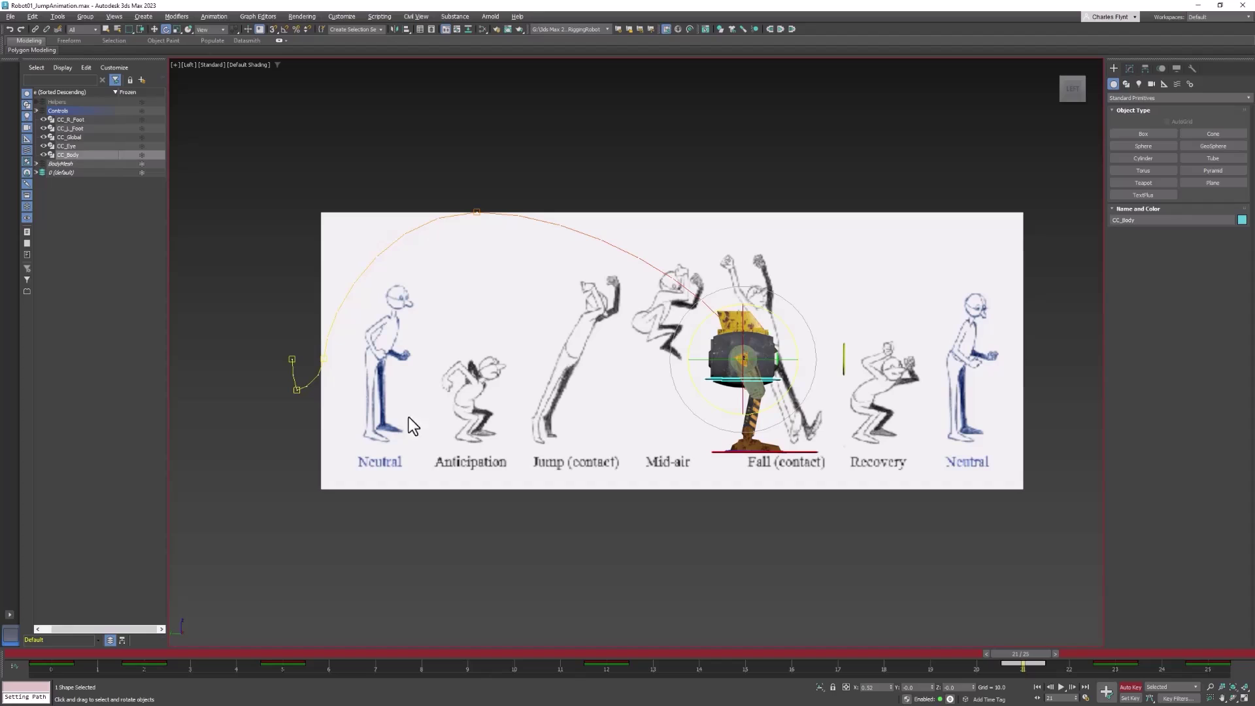
Step: Enable key sub-object editing on the CC_Body motion path at frame 15 and ready its landing key for moving
click(476, 212)
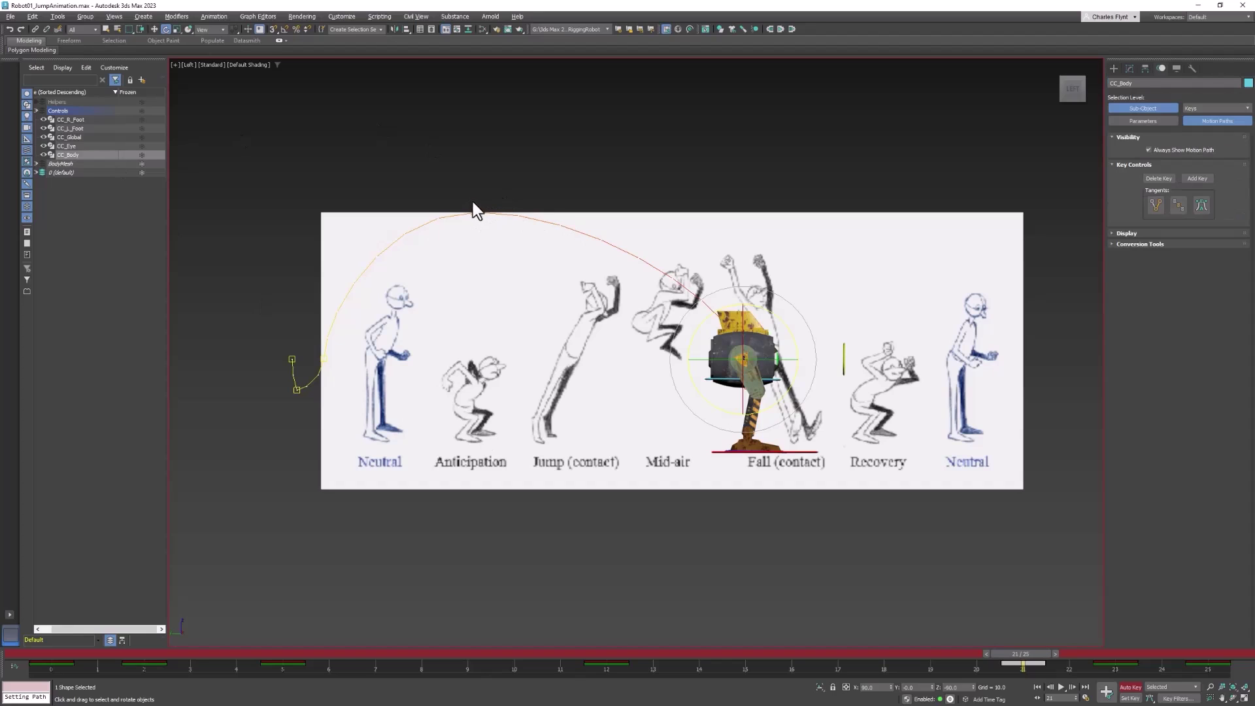
click(476, 210)
key(ctrl+b)
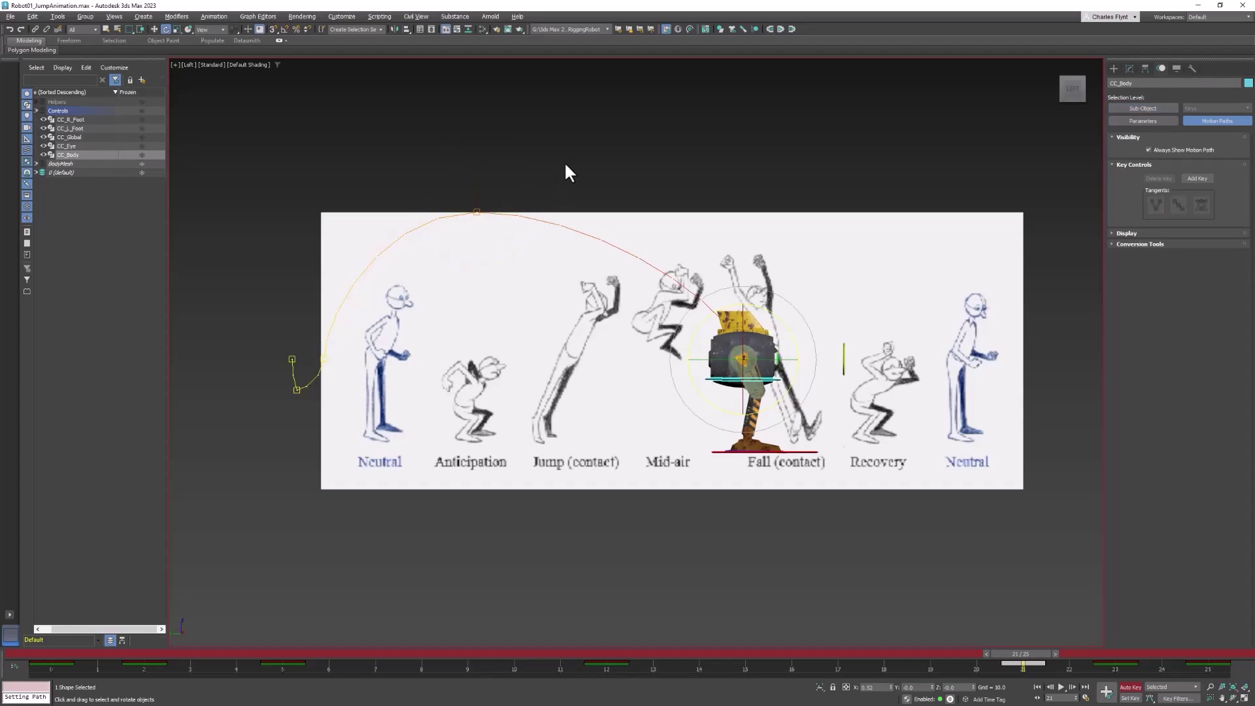
drag(1044, 657, 746, 657)
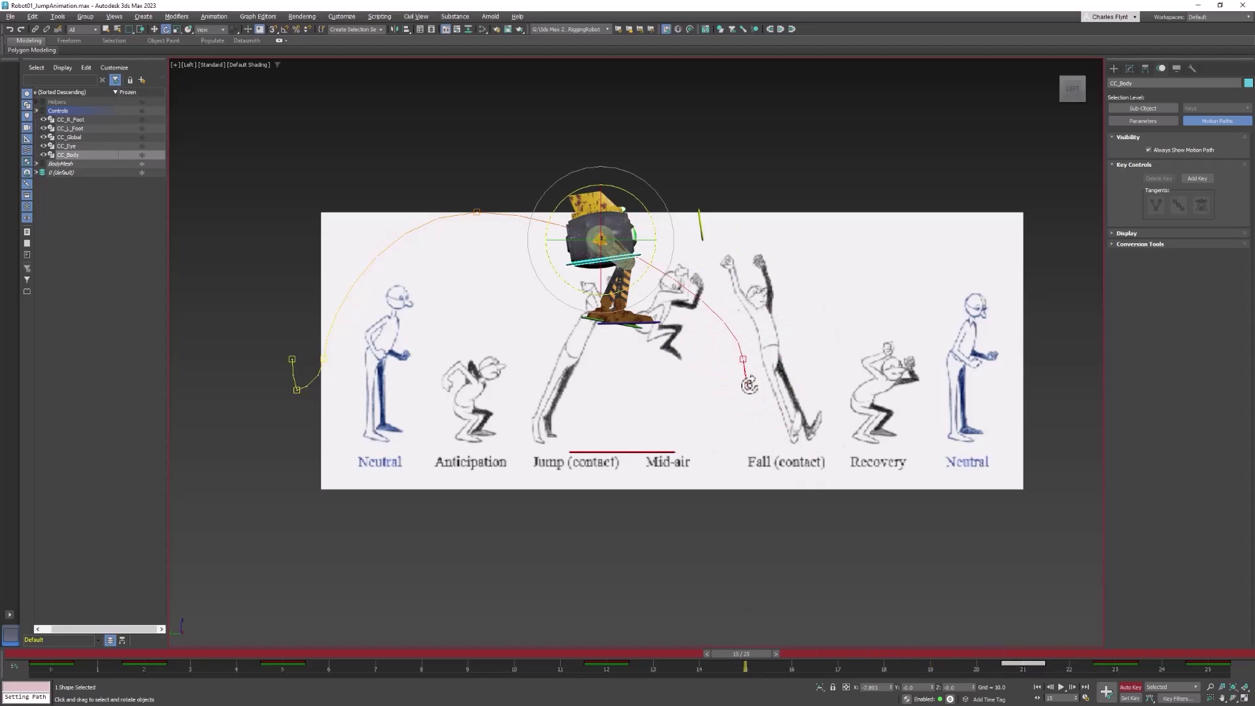
key(ctrl+b)
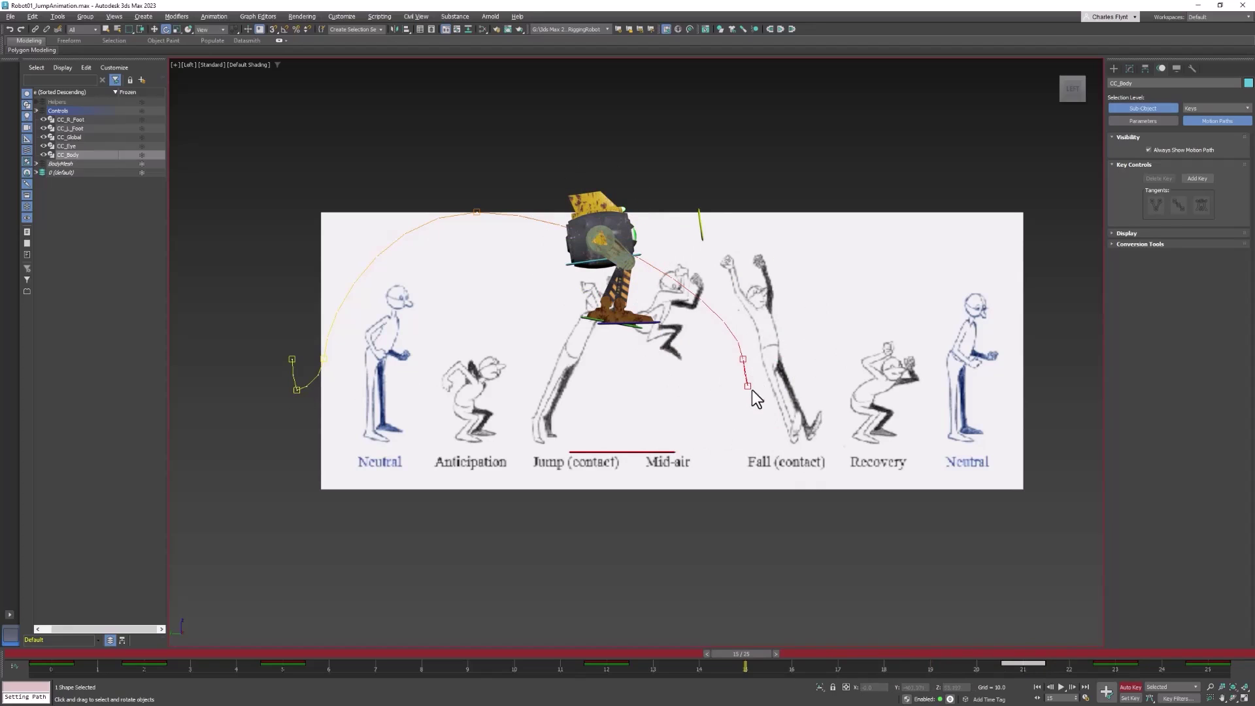
click(745, 362)
click(746, 362)
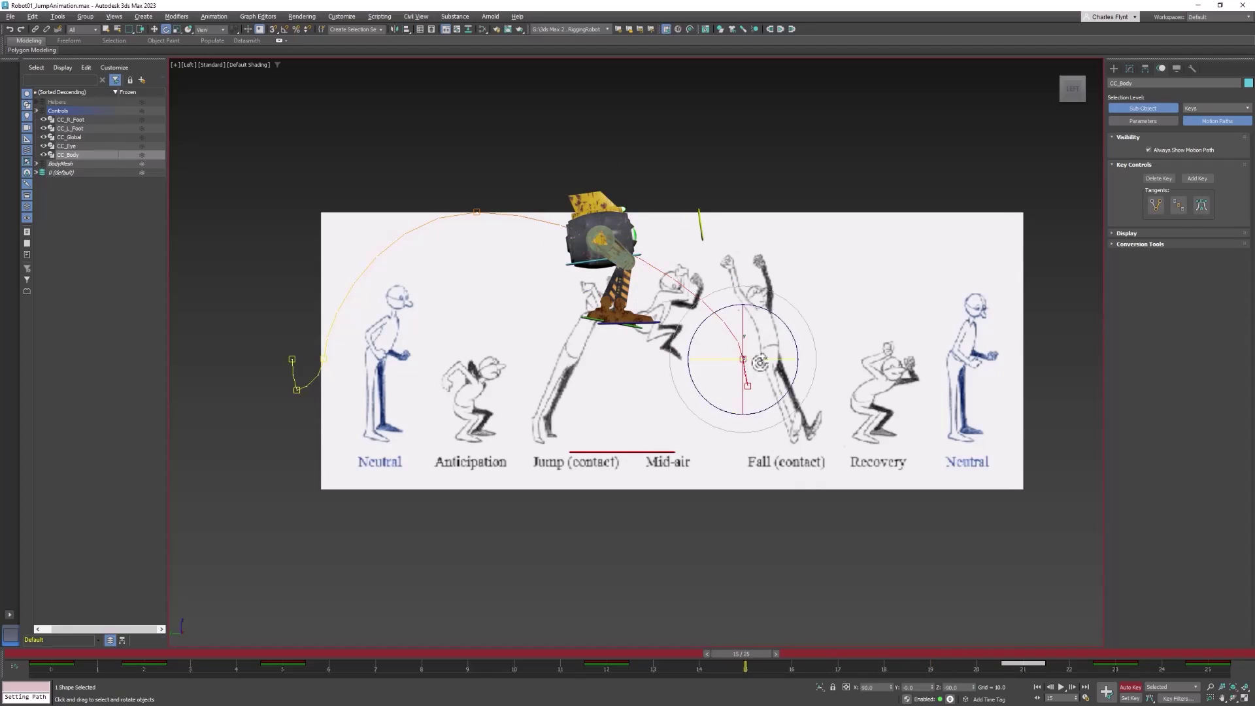
click(154, 29)
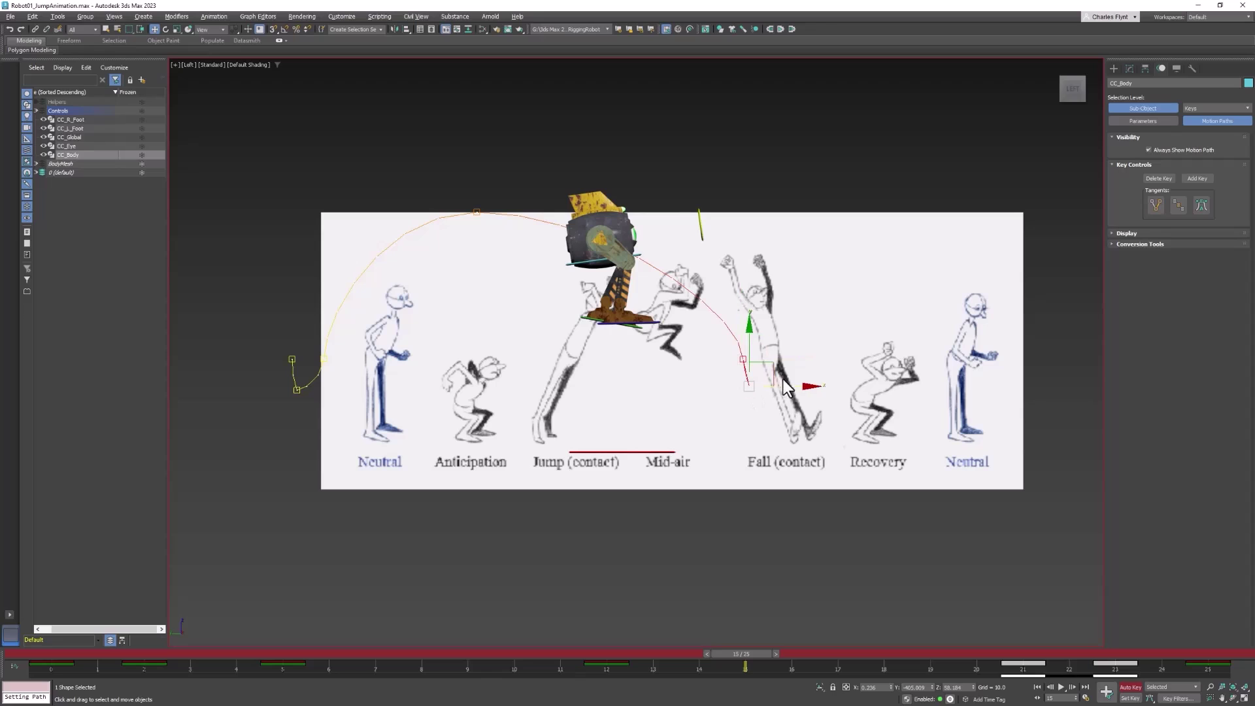
mouse_move(779, 361)
mouse_down()
mouse_move(800, 362)
mouse_move(768, 368)
mouse_up()
click(745, 362)
click(760, 362)
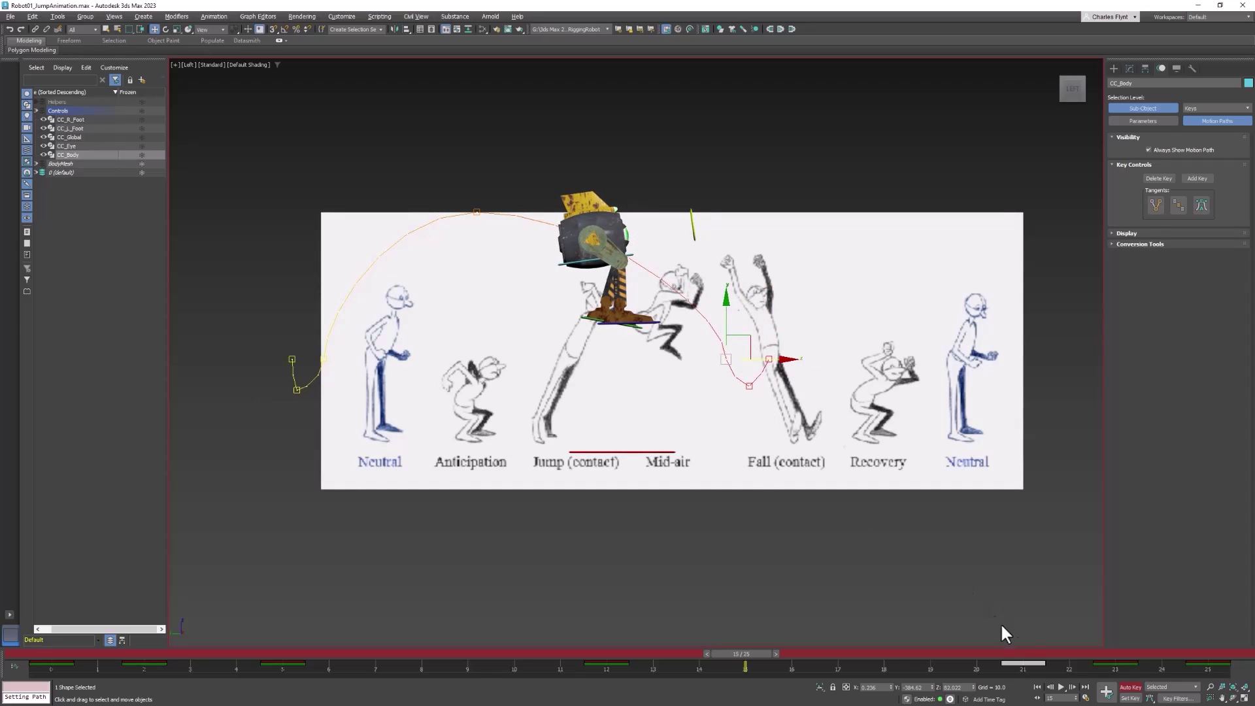
drag(750, 660, 1208, 643)
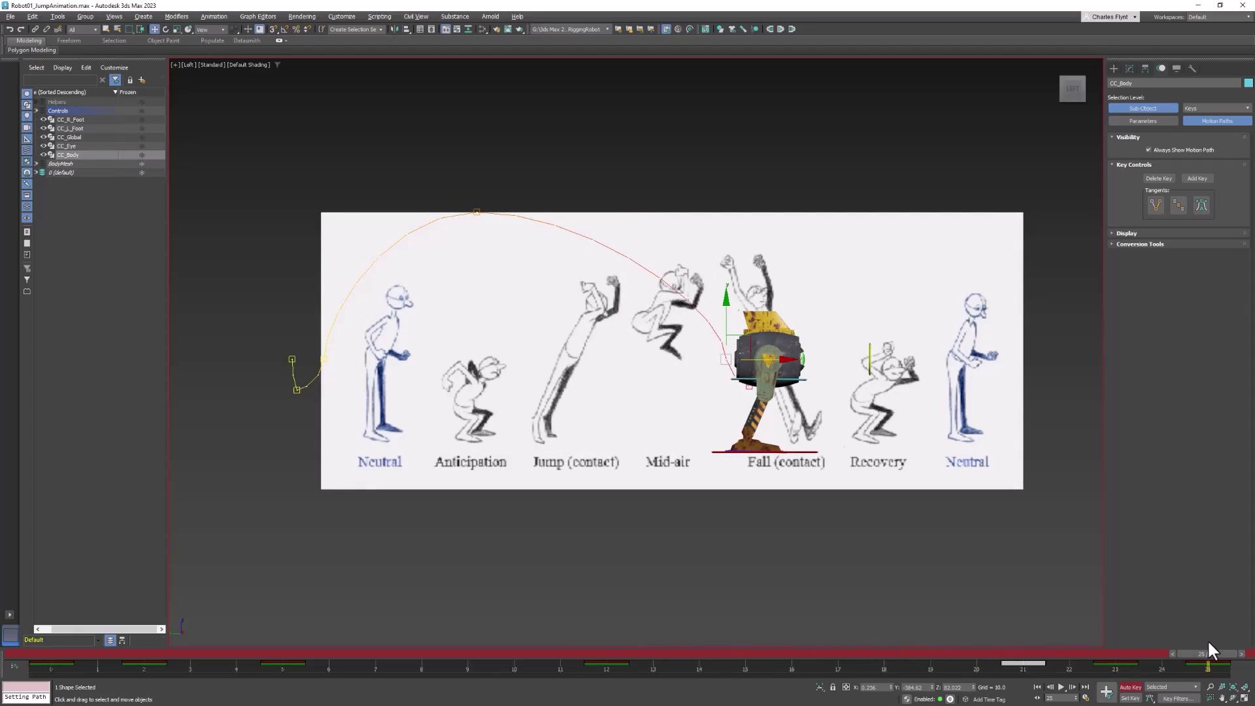
key(ctrl+z)
key(ctrl+z)
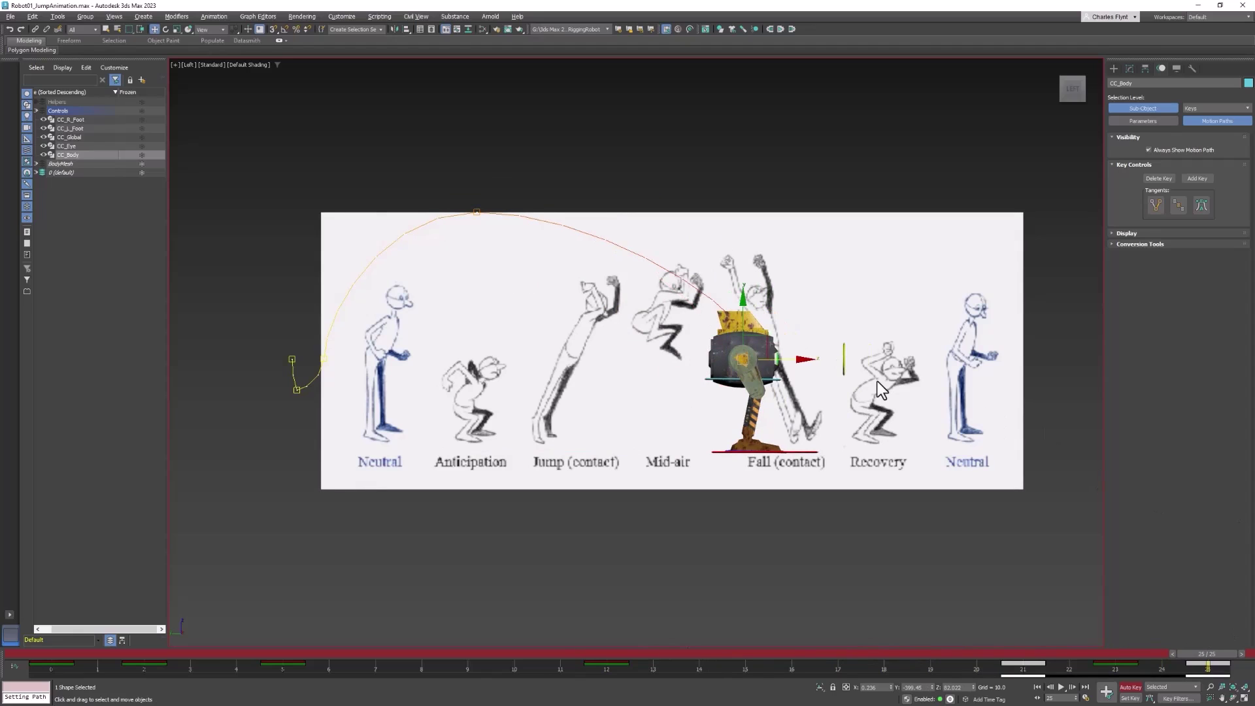
Step: At frame 17, move the CC_R_Foot and CC_L_Foot controls slightly forward along the direction of the jump
drag(1205, 650, 796, 504)
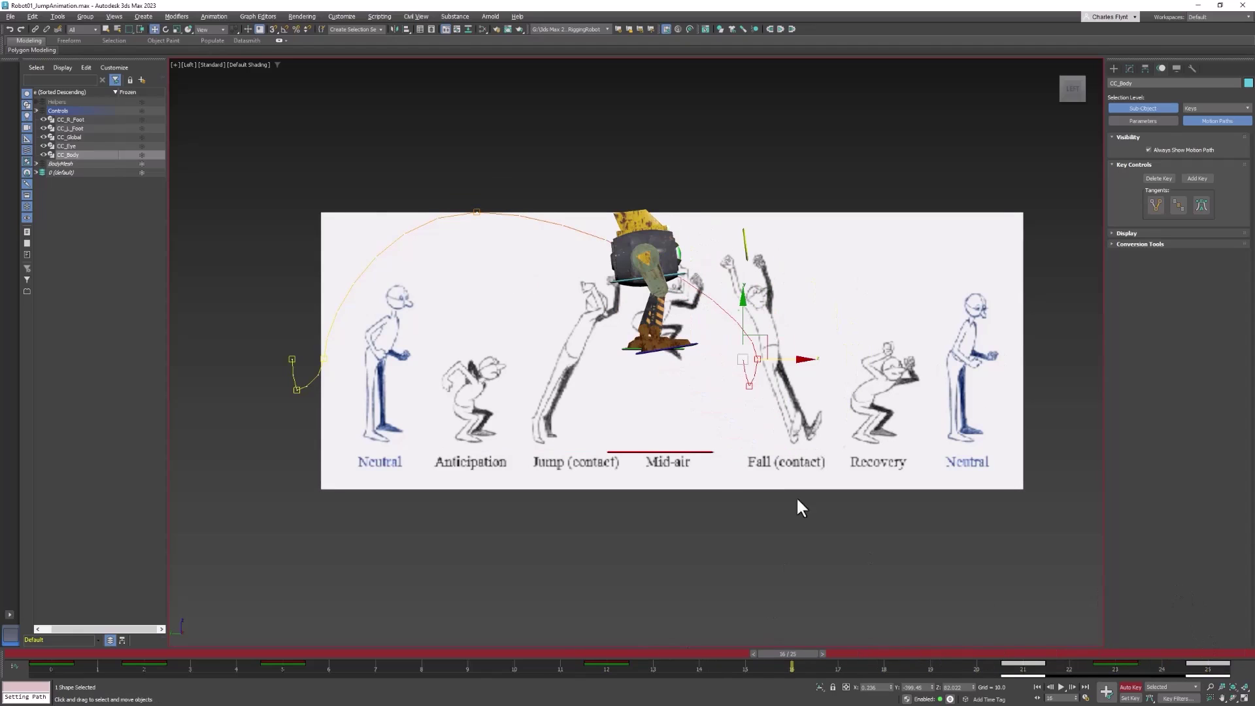
drag(802, 655, 837, 664)
key(w)
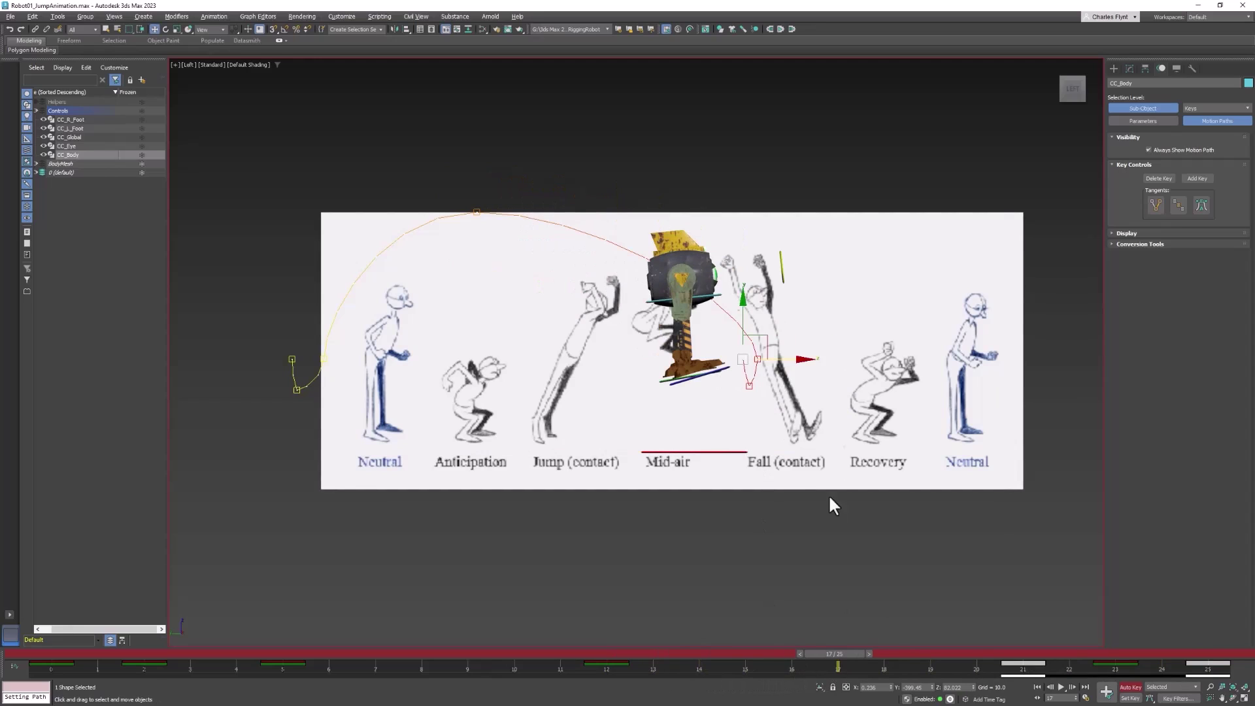
drag(838, 653, 830, 623)
key(w)
click(727, 368)
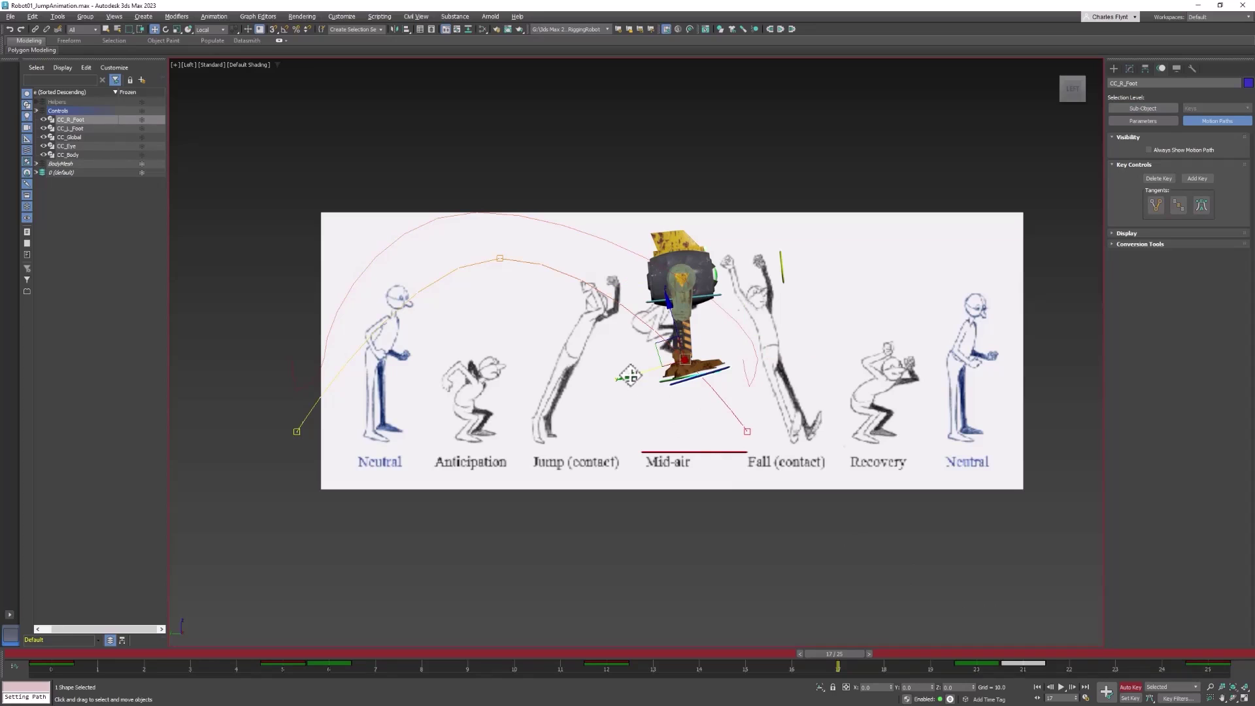
drag(631, 376, 644, 373)
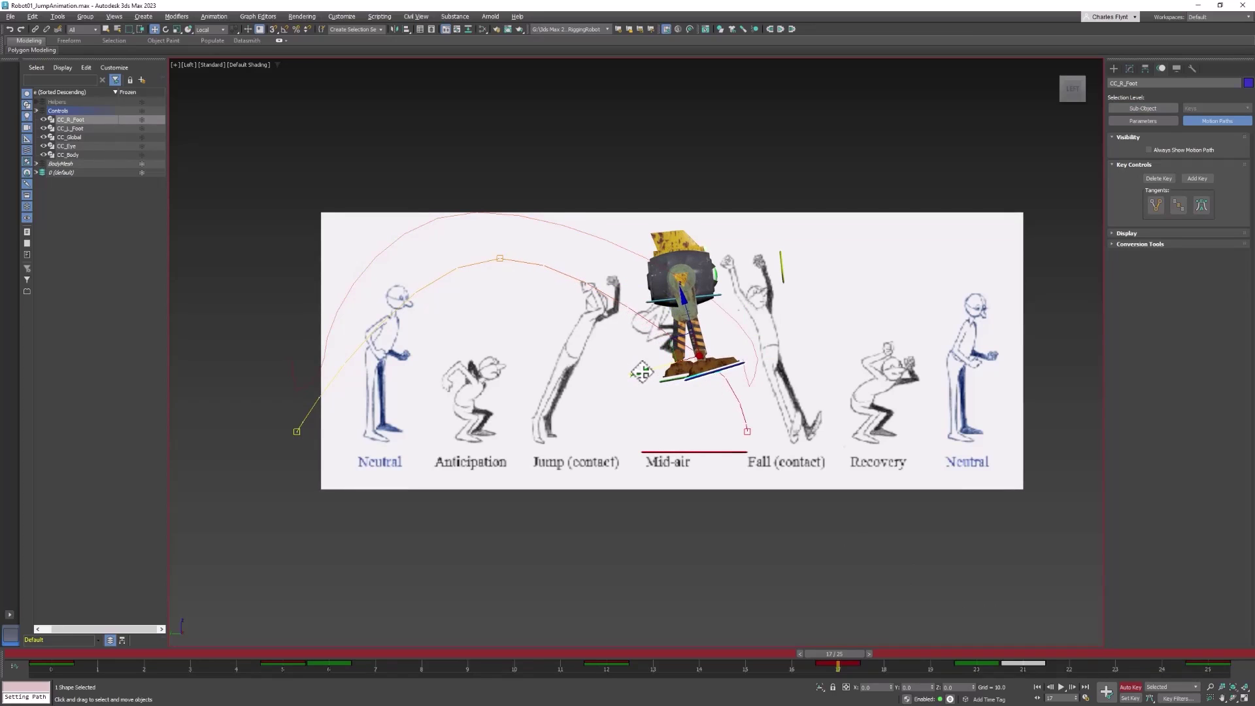
click(666, 379)
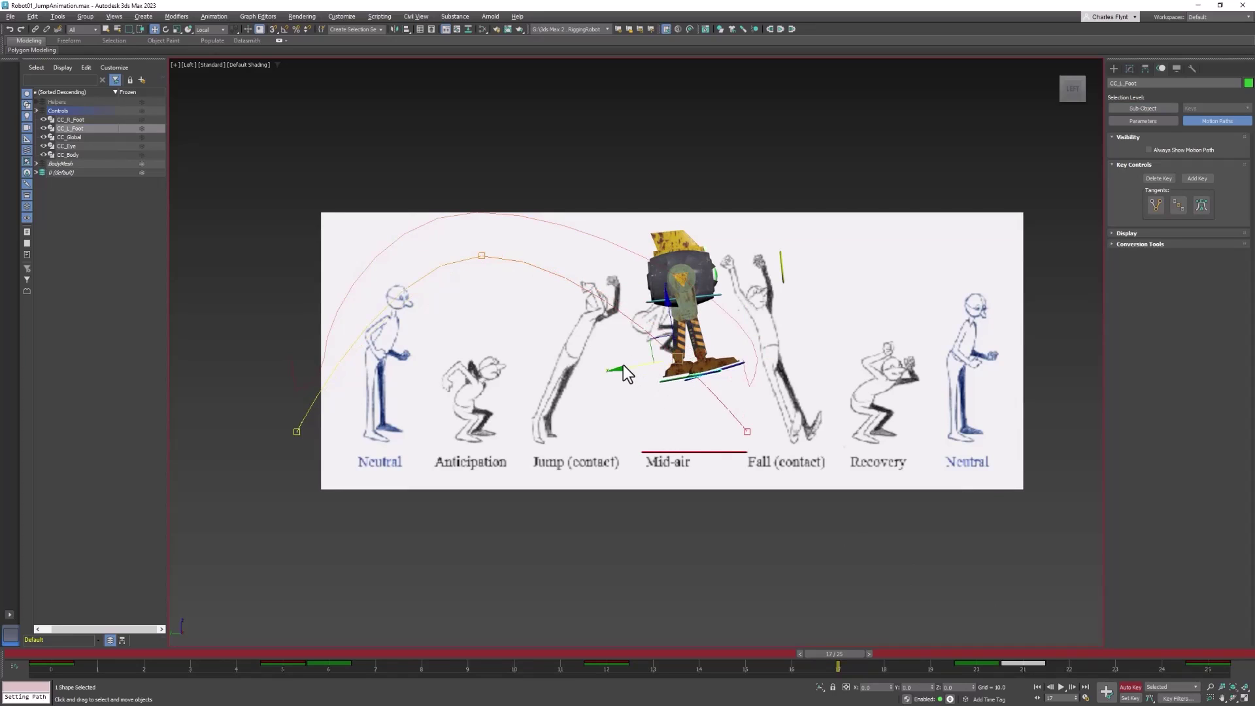
drag(624, 368, 638, 364)
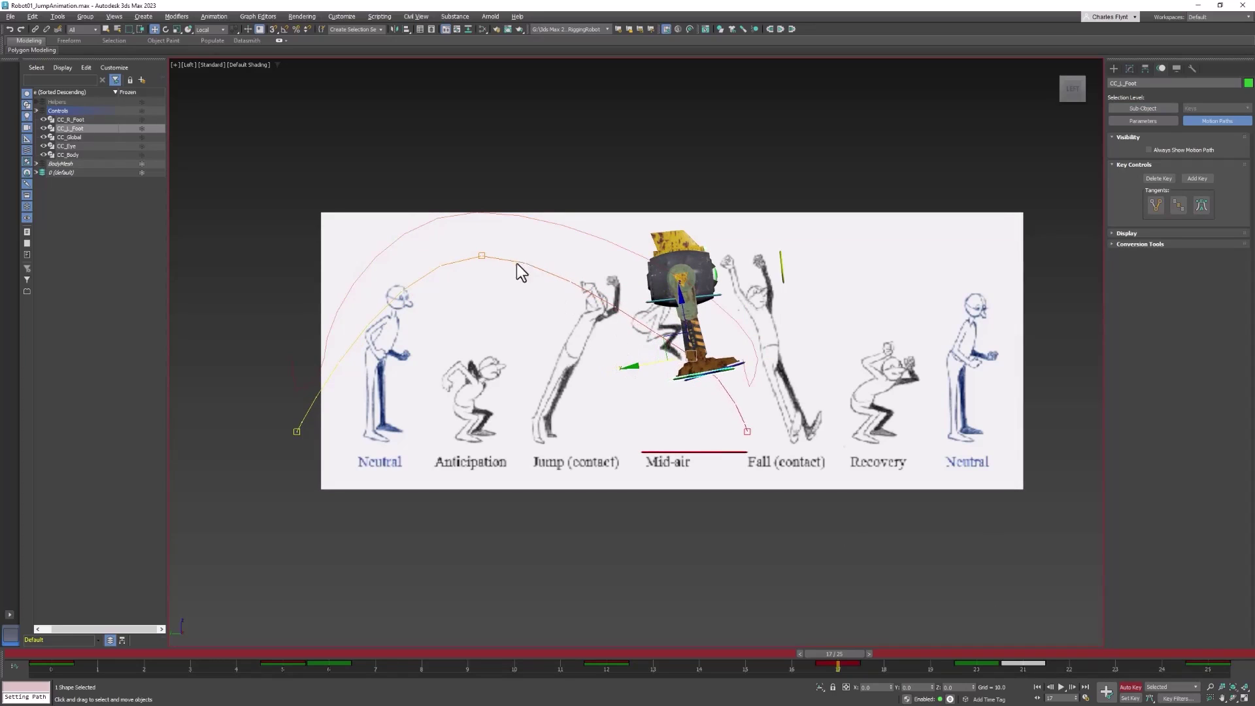
click(649, 299)
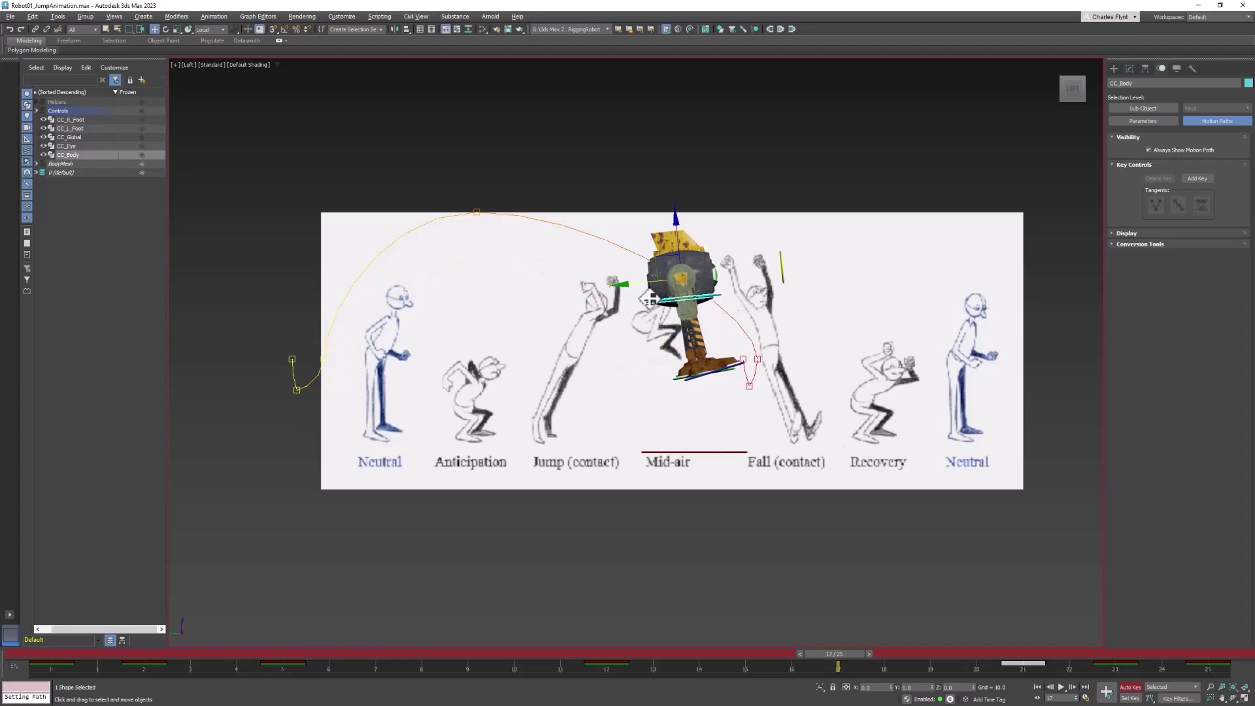
click(732, 371)
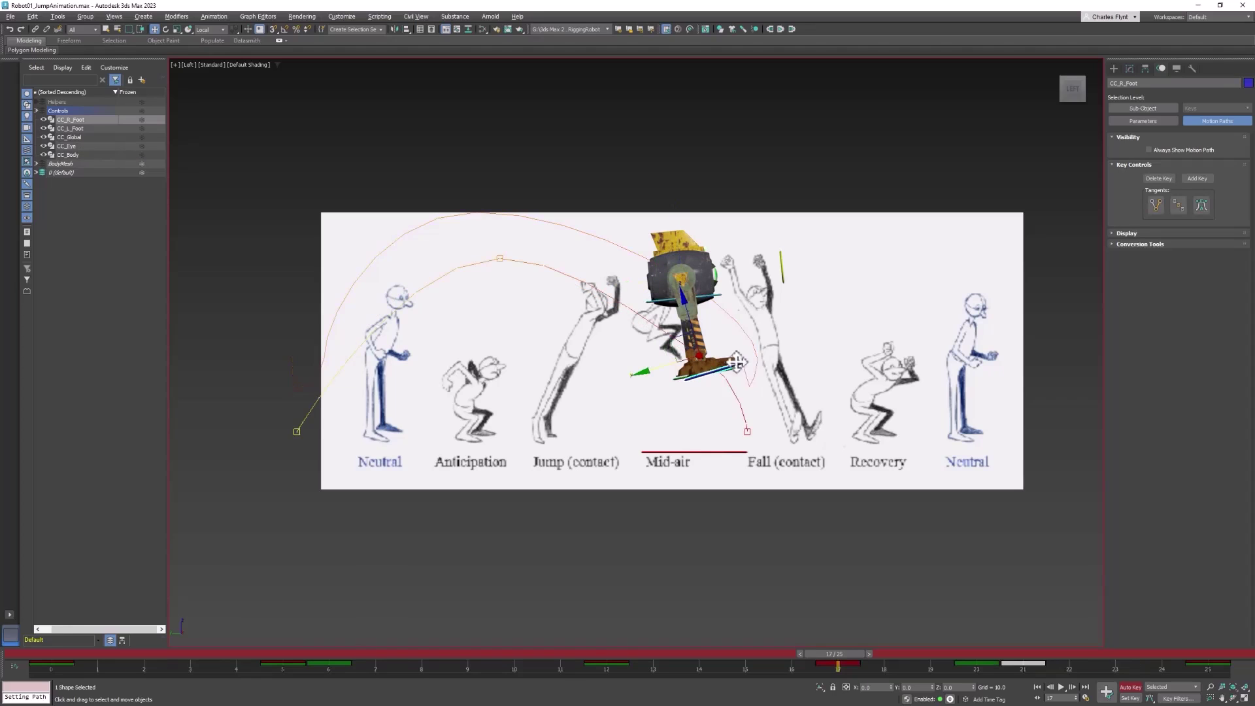
Step: At frame 17, shift the CC_Body control slightly backward and tilt it forward to about 12 degrees
click(697, 297)
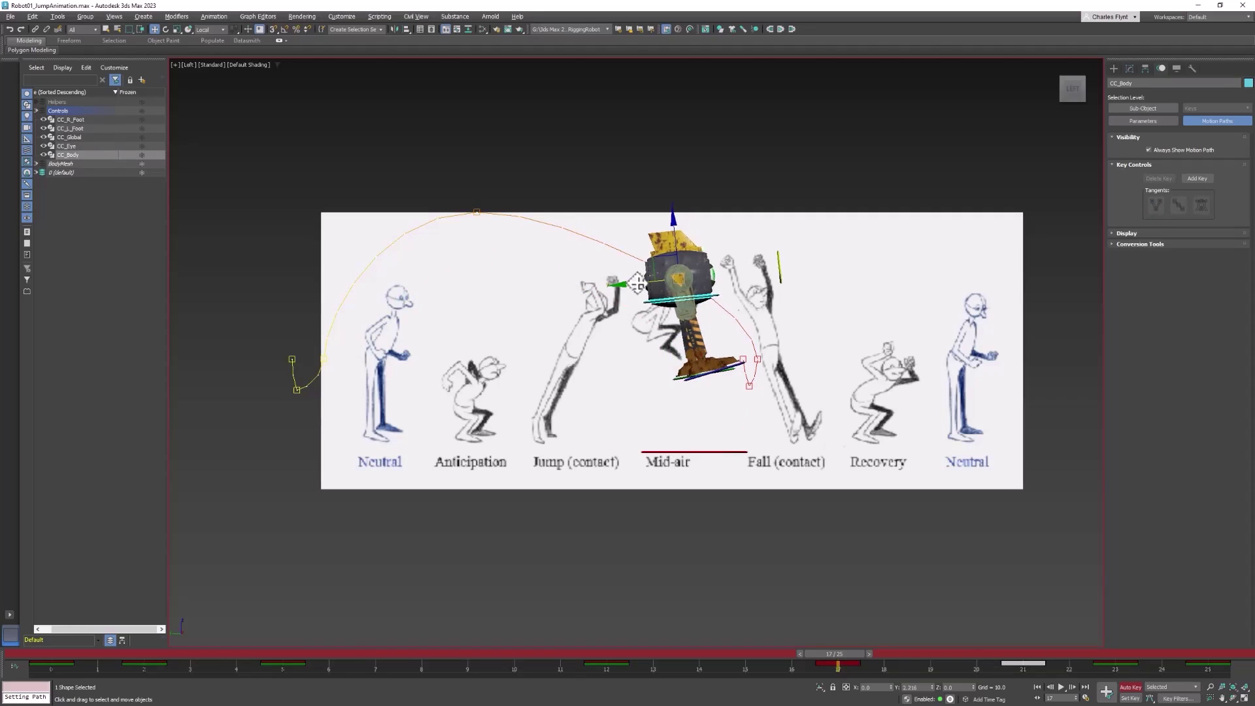
drag(640, 285, 629, 284)
click(166, 29)
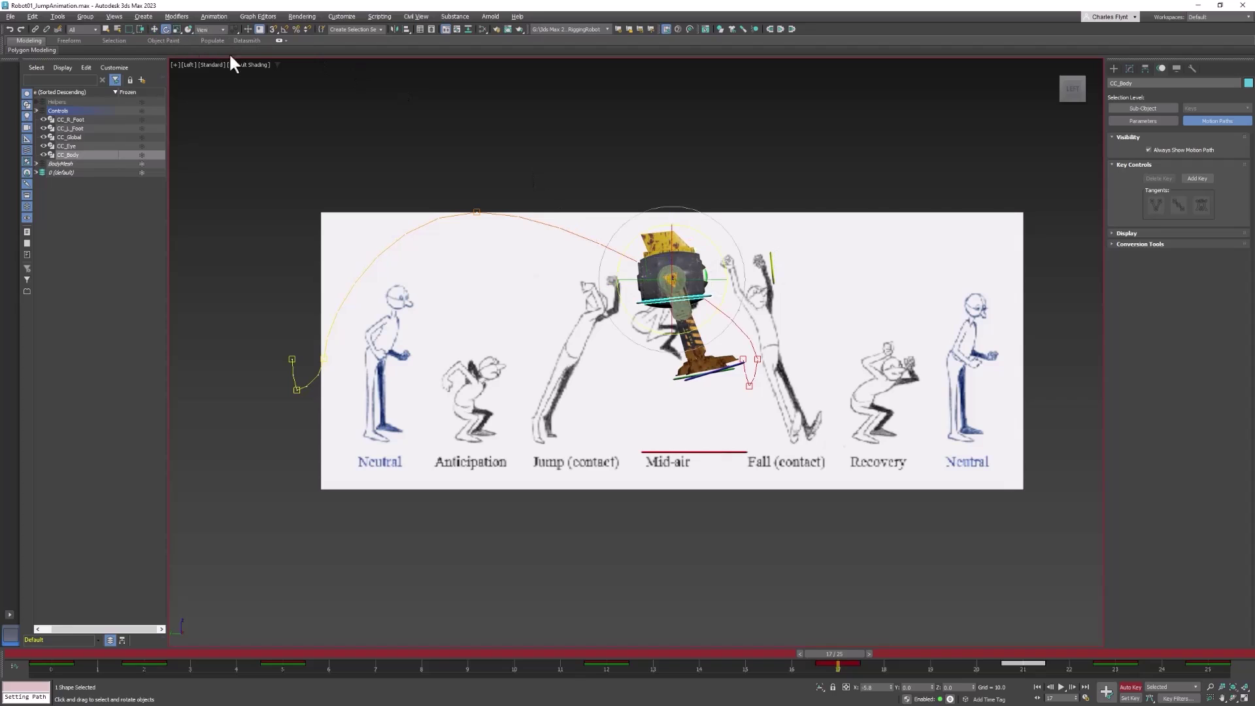
drag(691, 227, 706, 246)
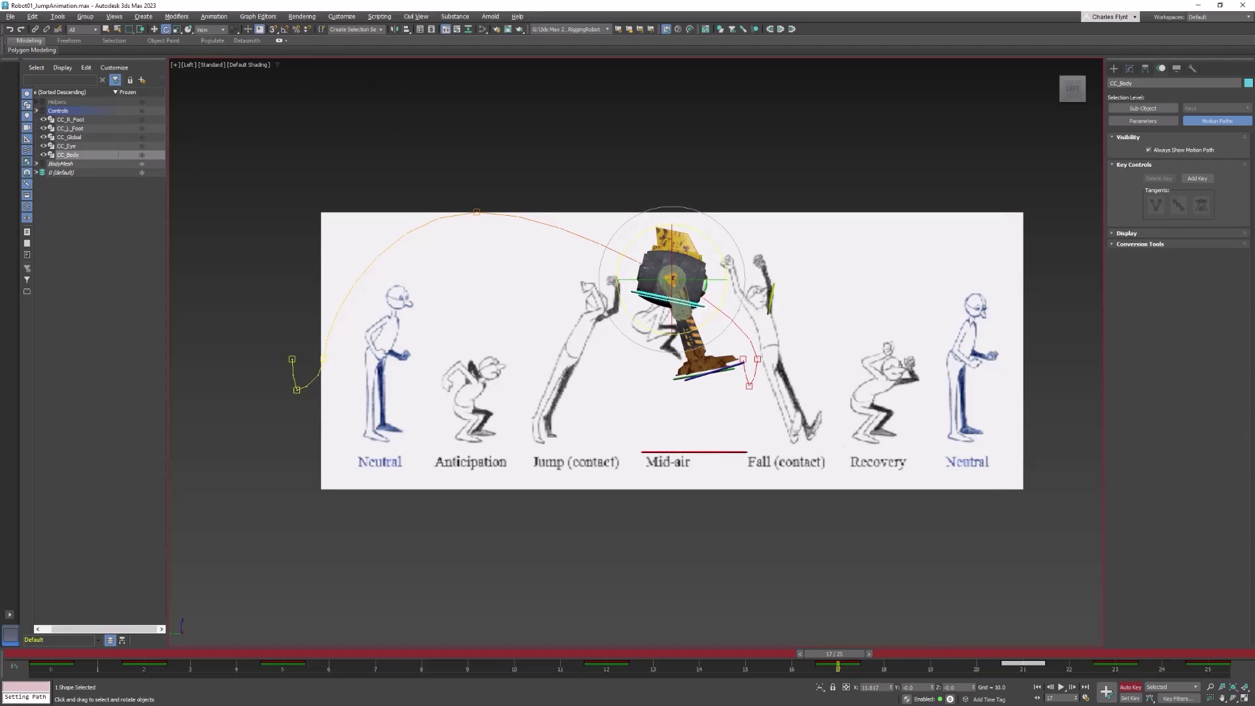
Step: Turn off Auto Key recording and play back the jump animation from frame 0 to review it
drag(853, 651, 1066, 654)
key(Home)
key(e)
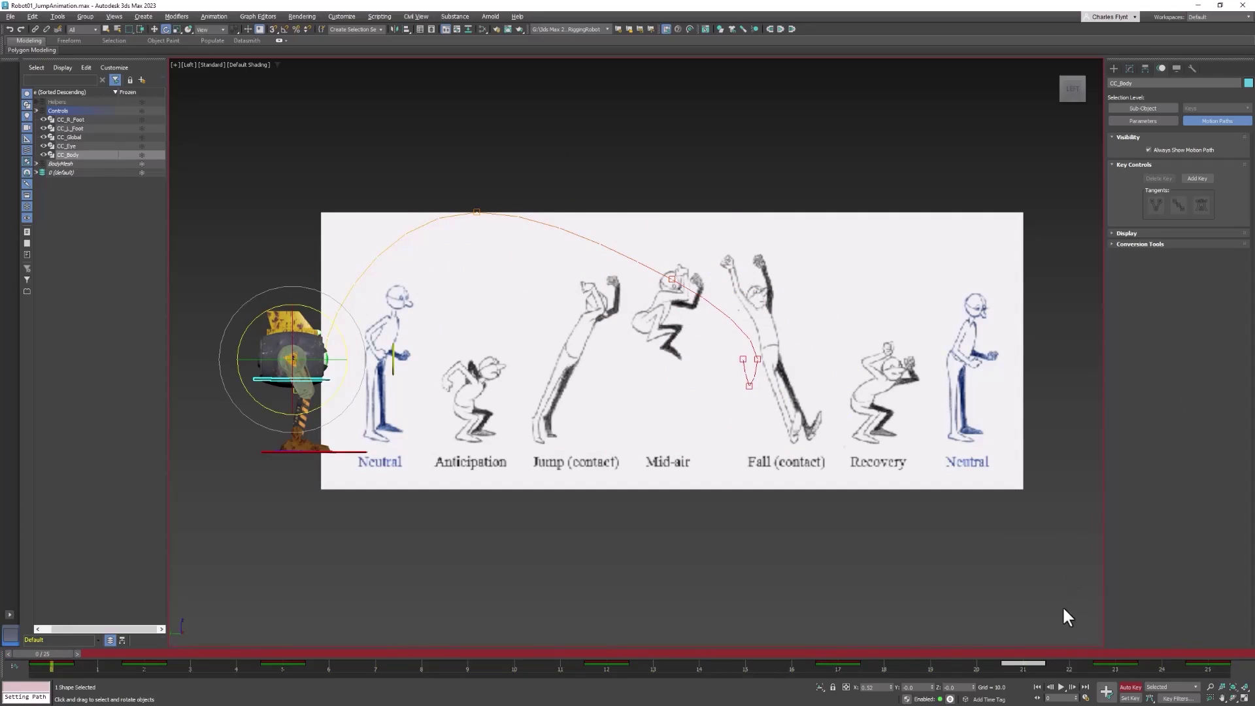
click(1131, 686)
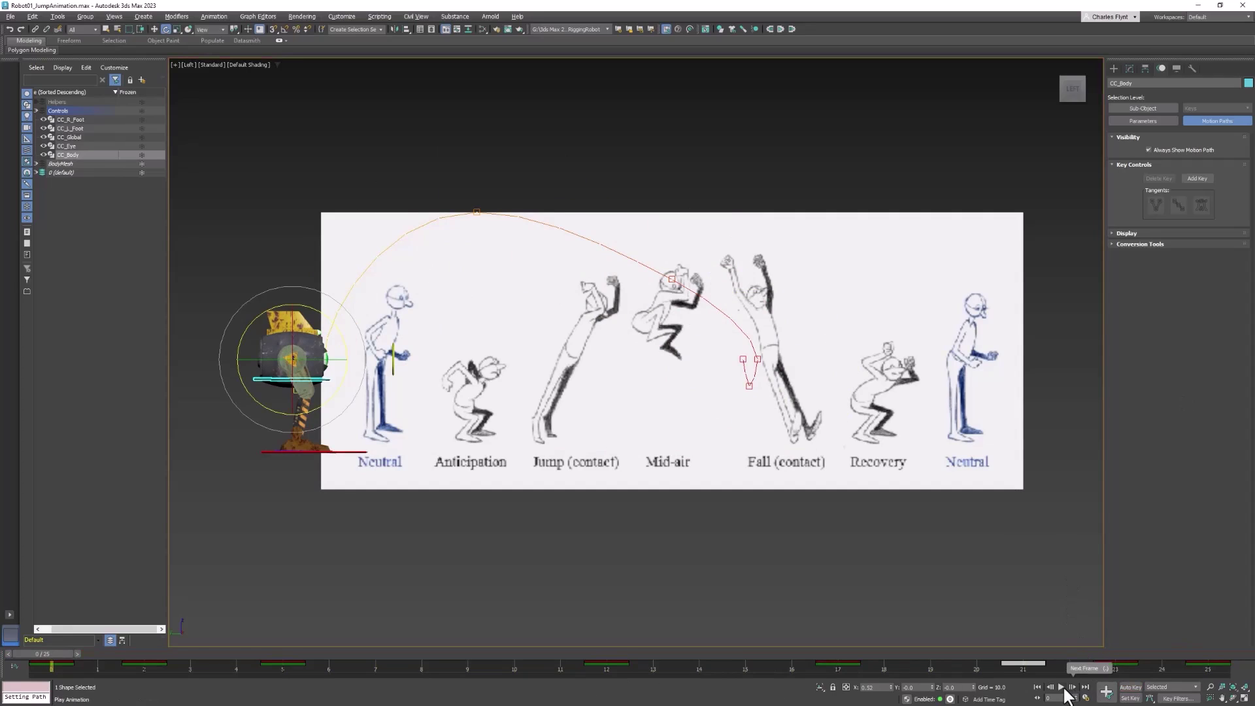
click(1054, 687)
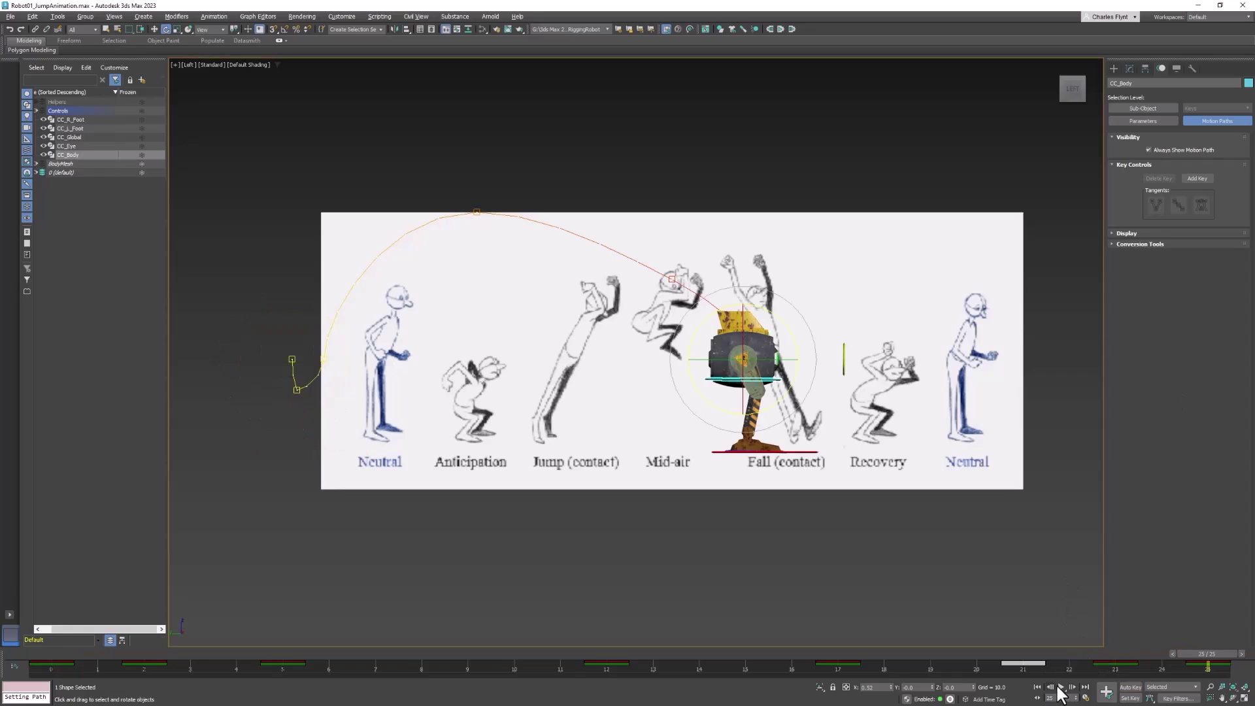
click(1060, 687)
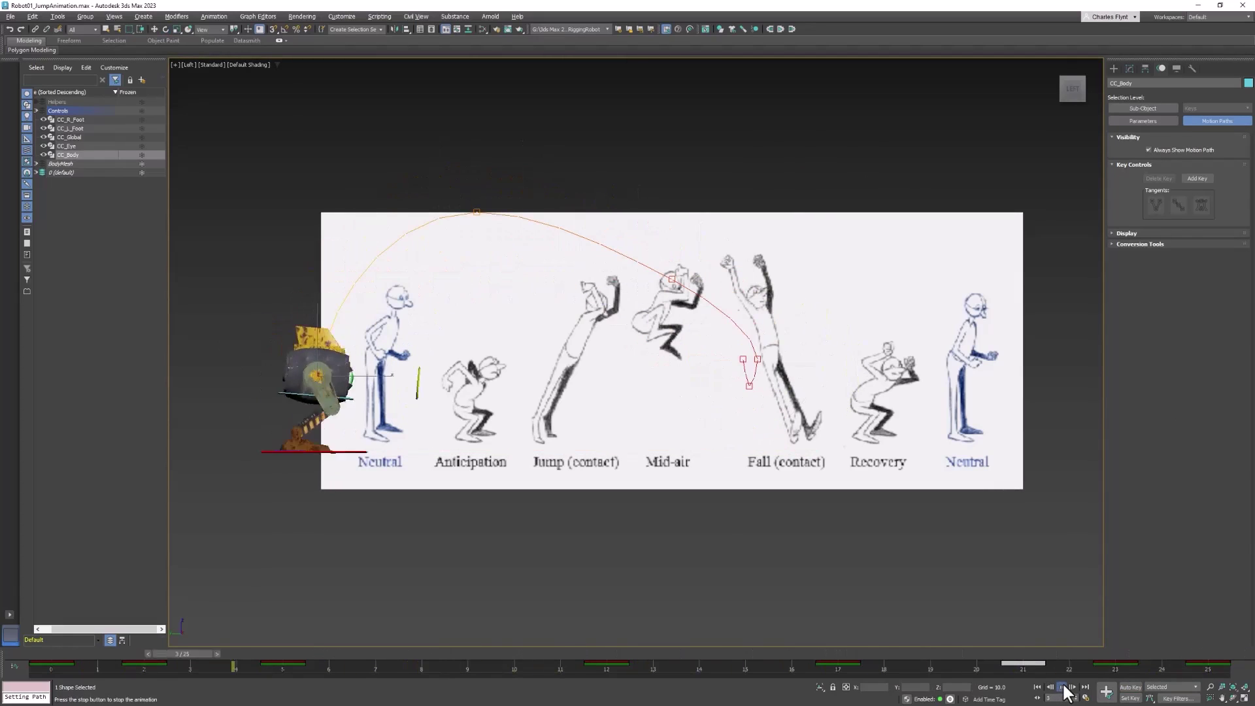
click(1060, 687)
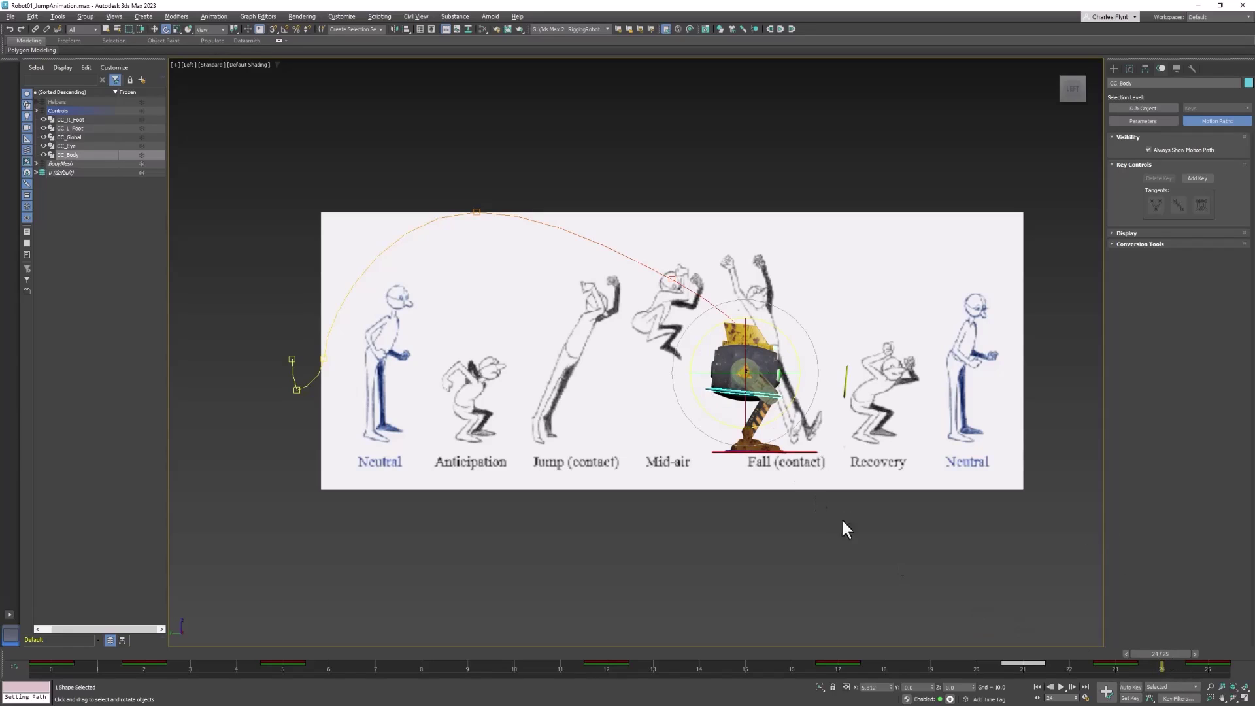
Step: Go to frame 12, open the Curve Editor for CC_Body and show only its Z Position curve
key(q)
drag(1155, 653, 633, 656)
key(e)
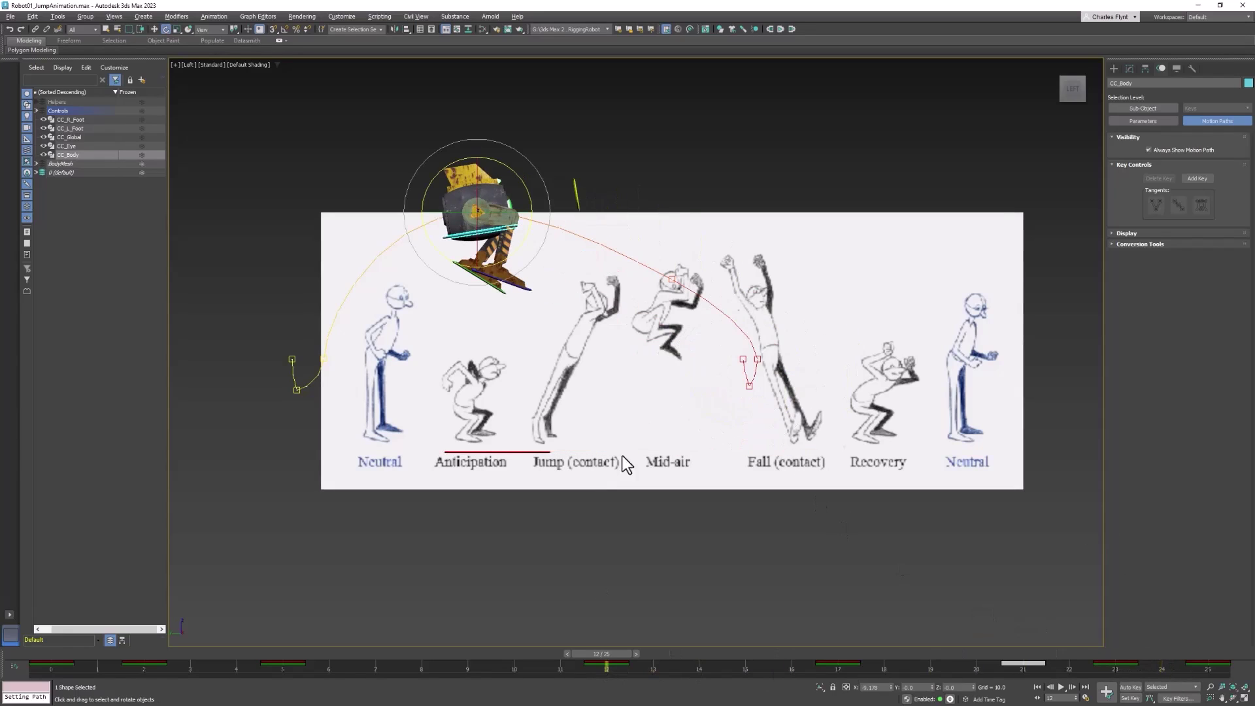
right_click(643, 264)
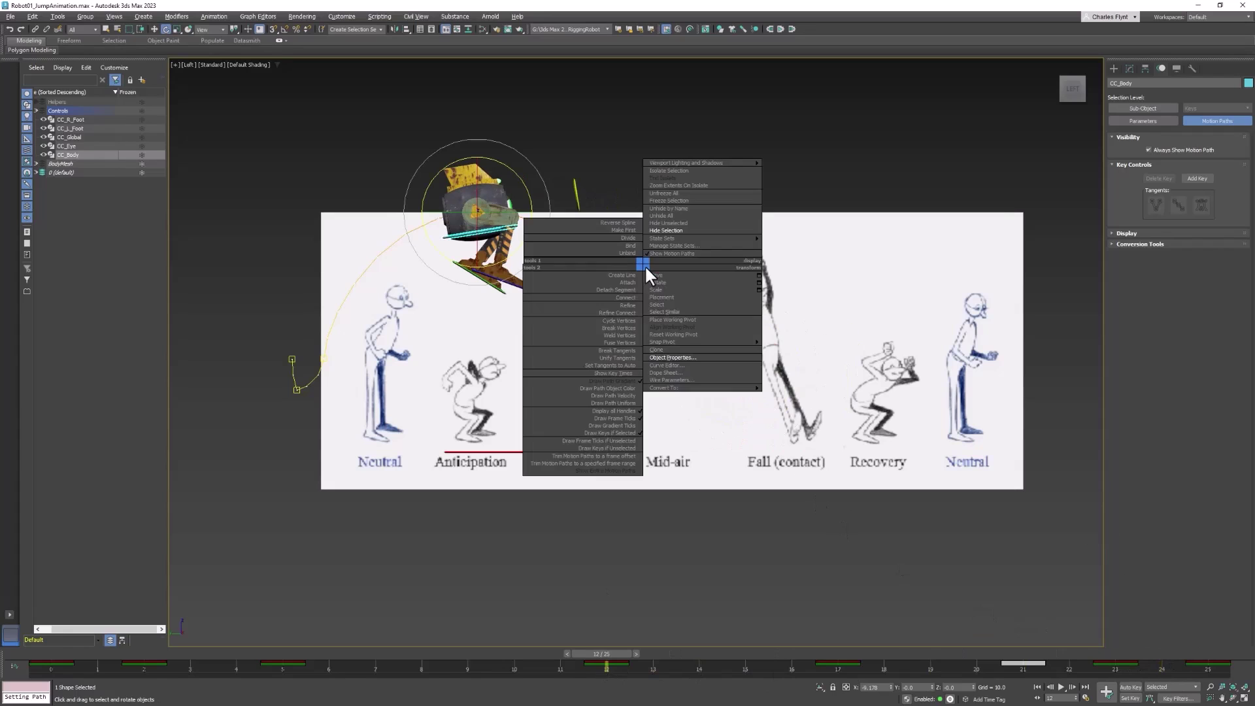
click(699, 365)
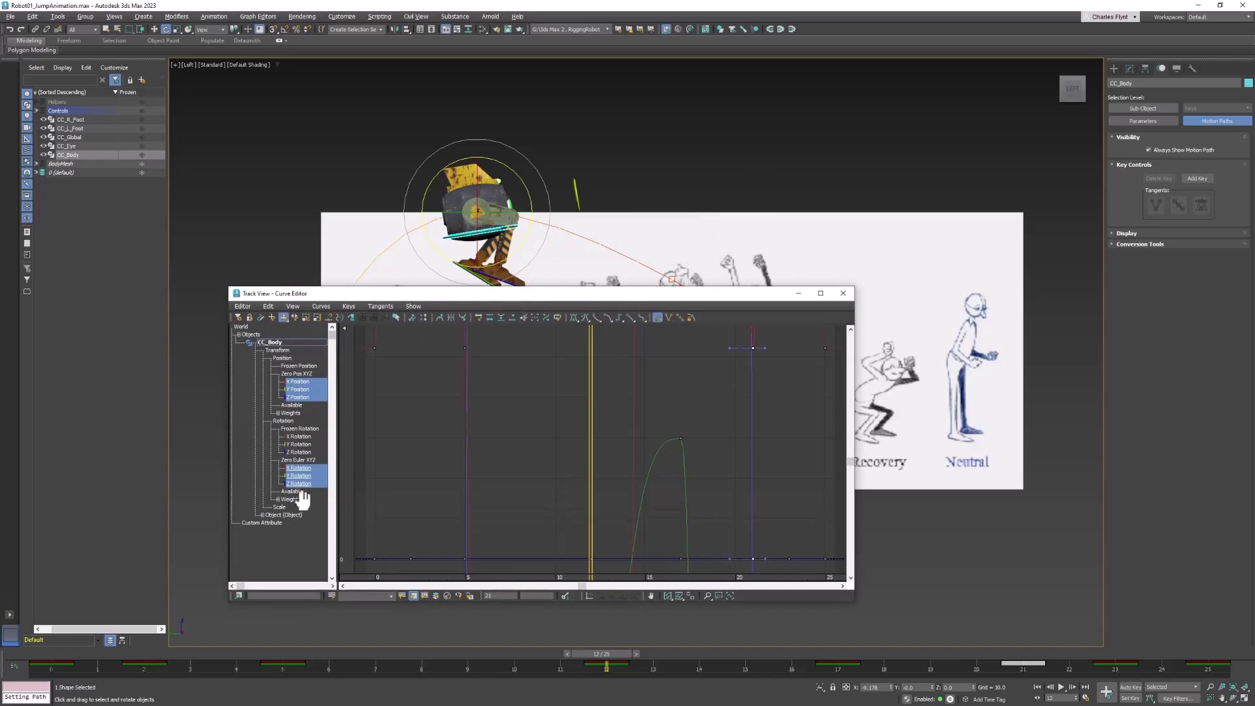
click(296, 395)
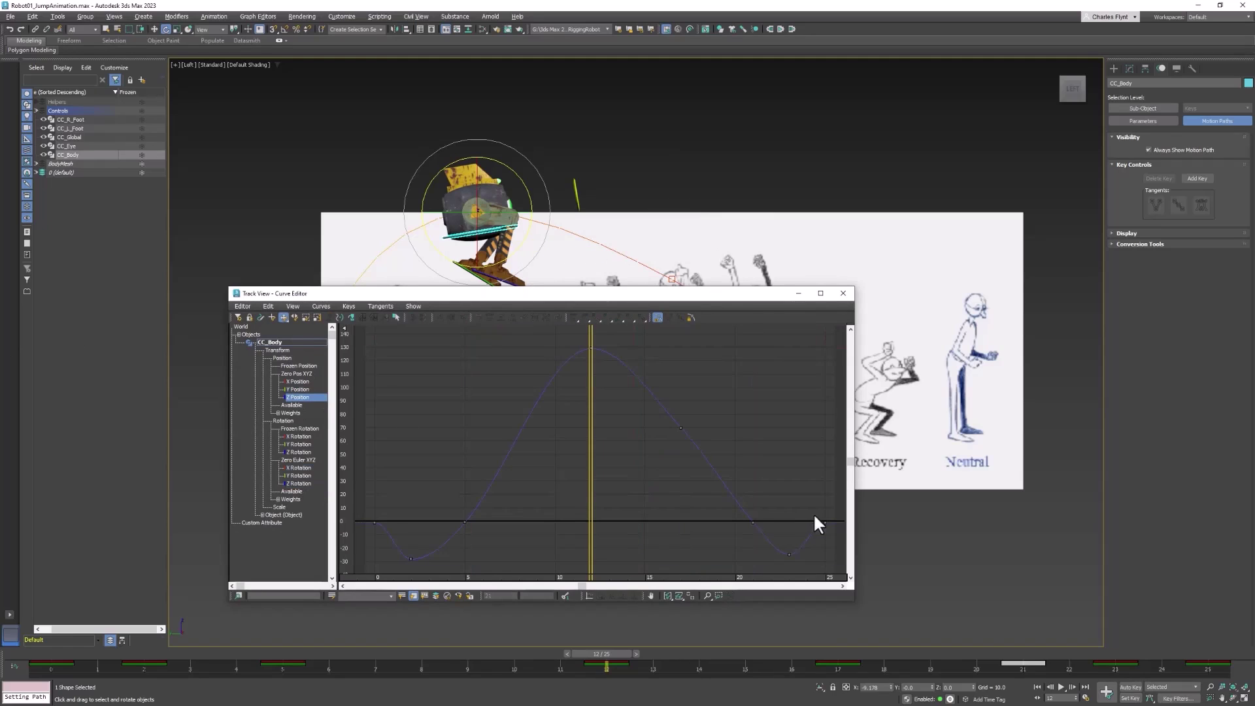
middle_drag(705, 496, 708, 448)
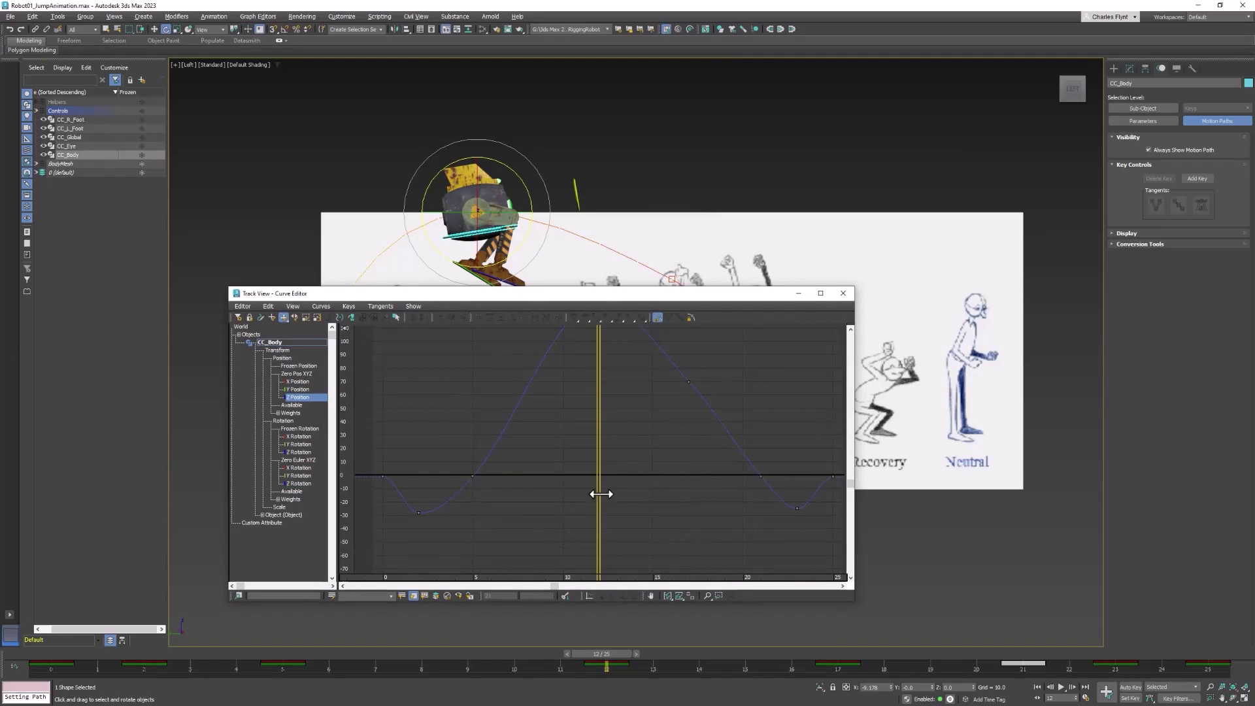
middle_drag(680, 500, 663, 510)
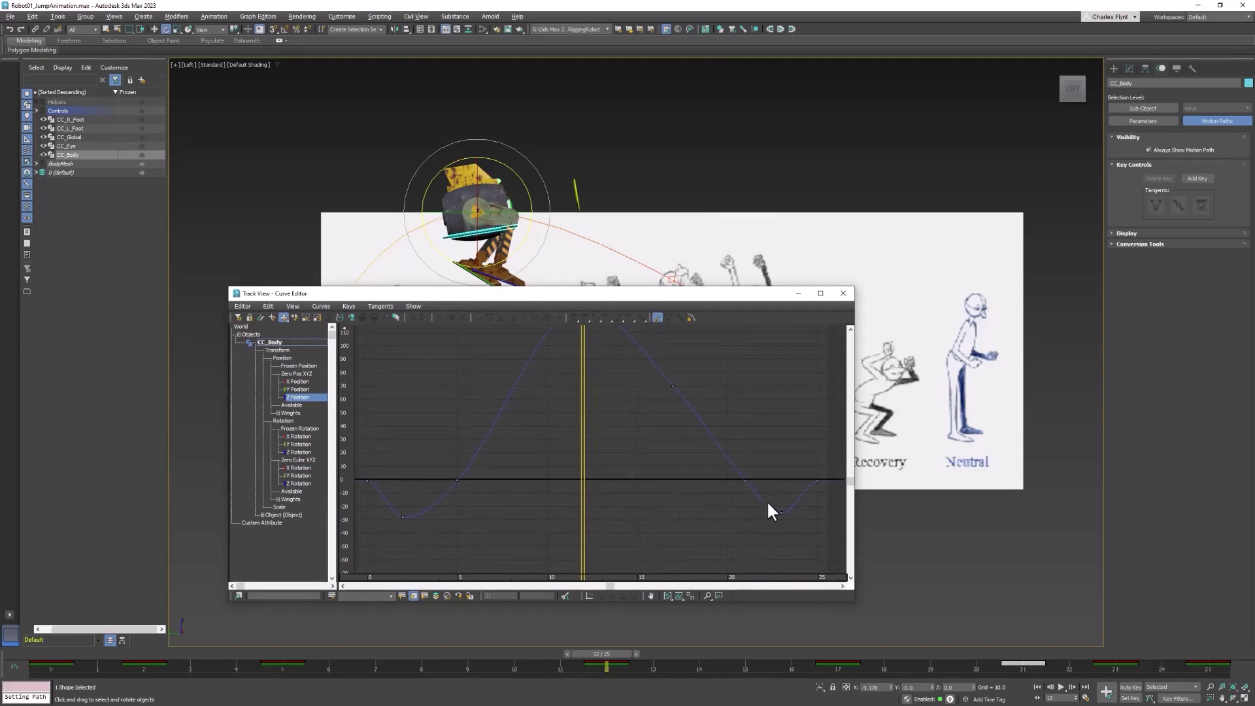
Step: Set the tangents of CC_Body's Z Position keys at frames 2, 5 and 23 to Fast, and close the Curve Editor
drag(795, 539, 789, 537)
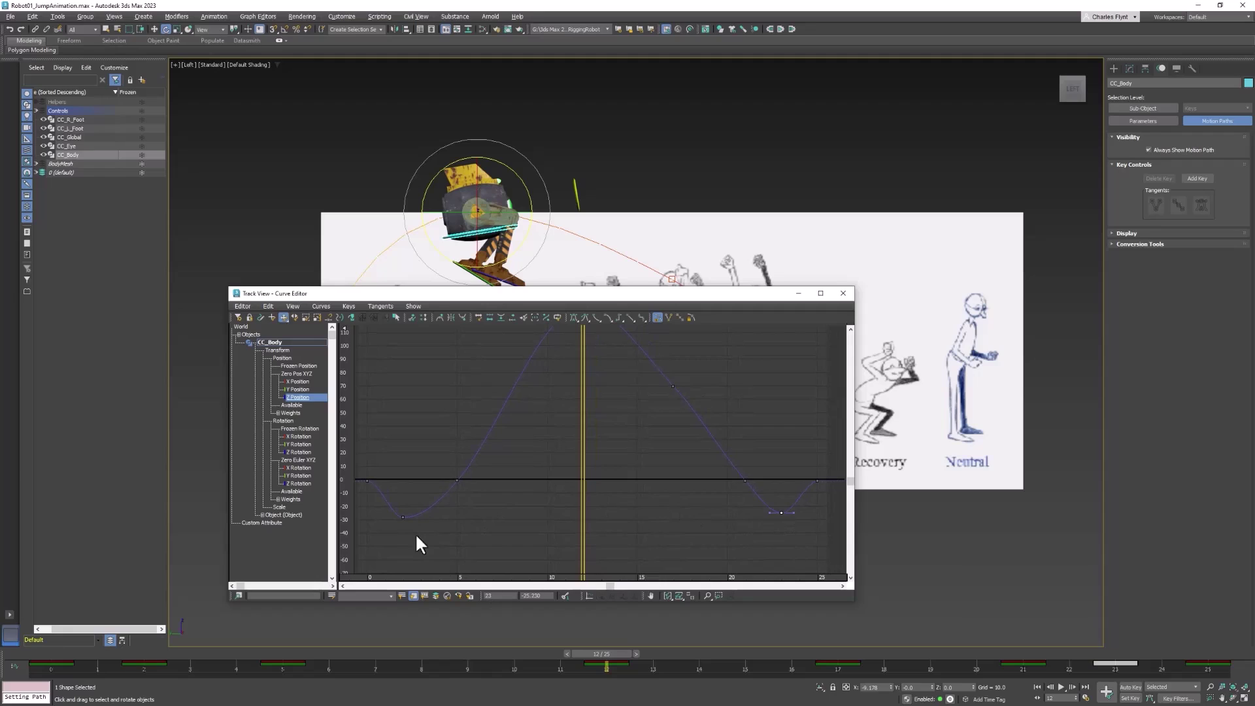
drag(396, 507, 441, 532)
click(594, 316)
mouse_move(450, 477)
mouse_down()
mouse_move(488, 502)
mouse_move(458, 479)
mouse_up()
click(594, 317)
click(595, 317)
drag(794, 522, 794, 522)
click(594, 315)
click(842, 294)
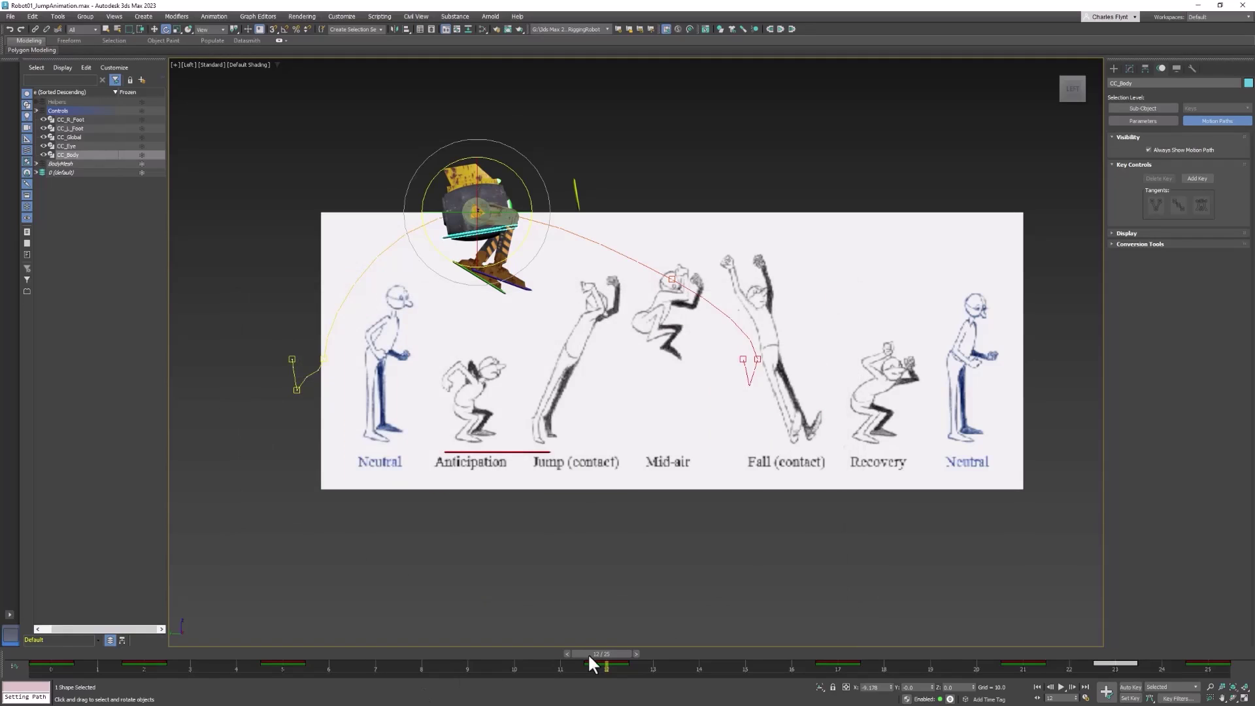
Step: Return to frame 0, open the Curve Editor for CC_R_Foot and show only its Z Position curve
drag(589, 655, 51, 666)
key(e)
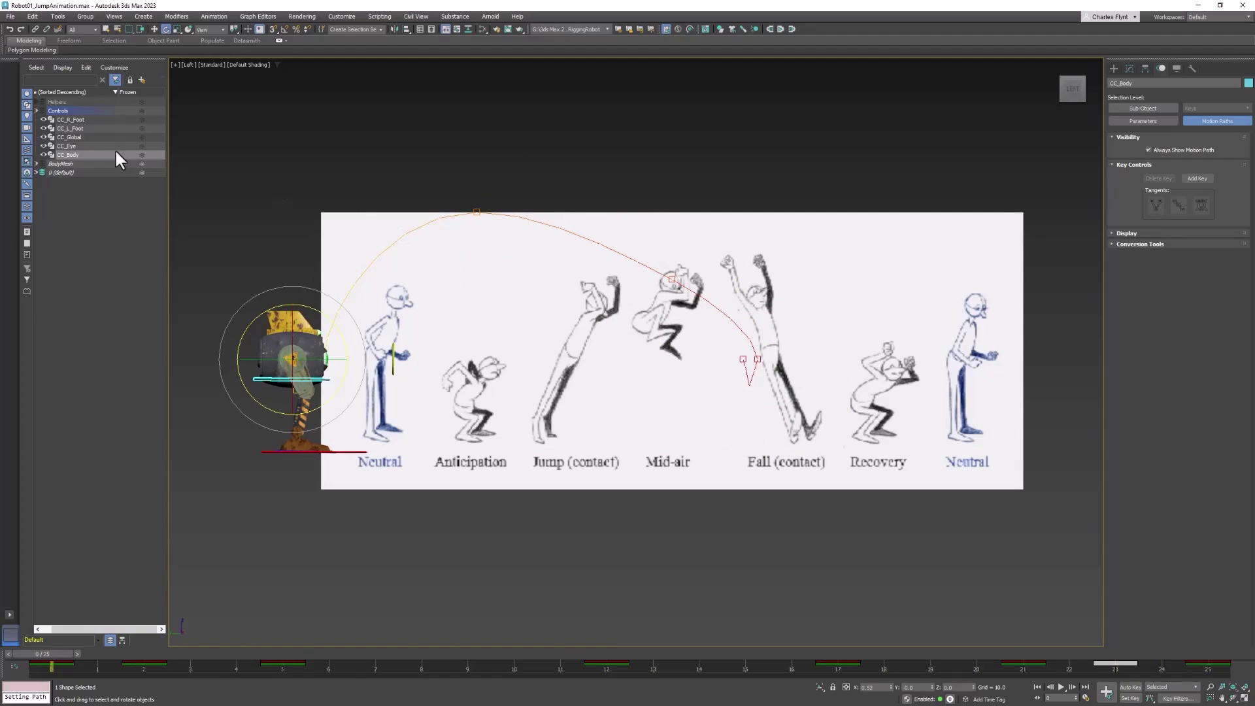
click(70, 120)
right_click(595, 279)
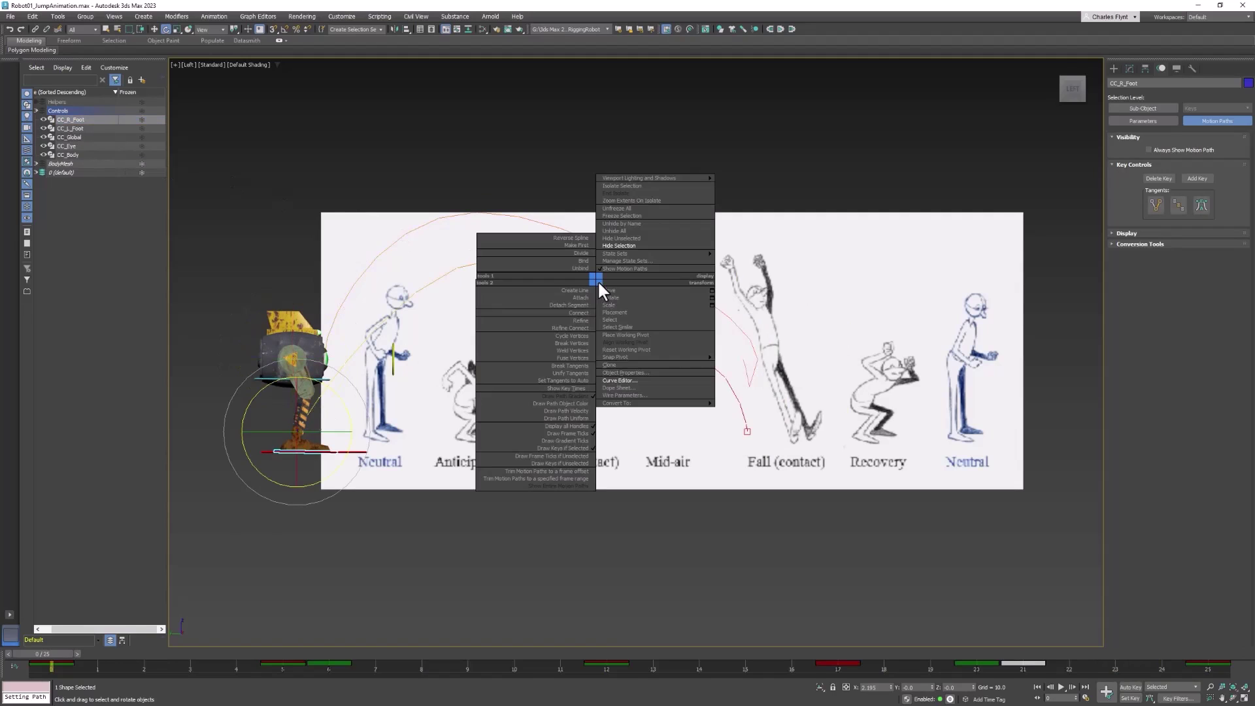
click(629, 379)
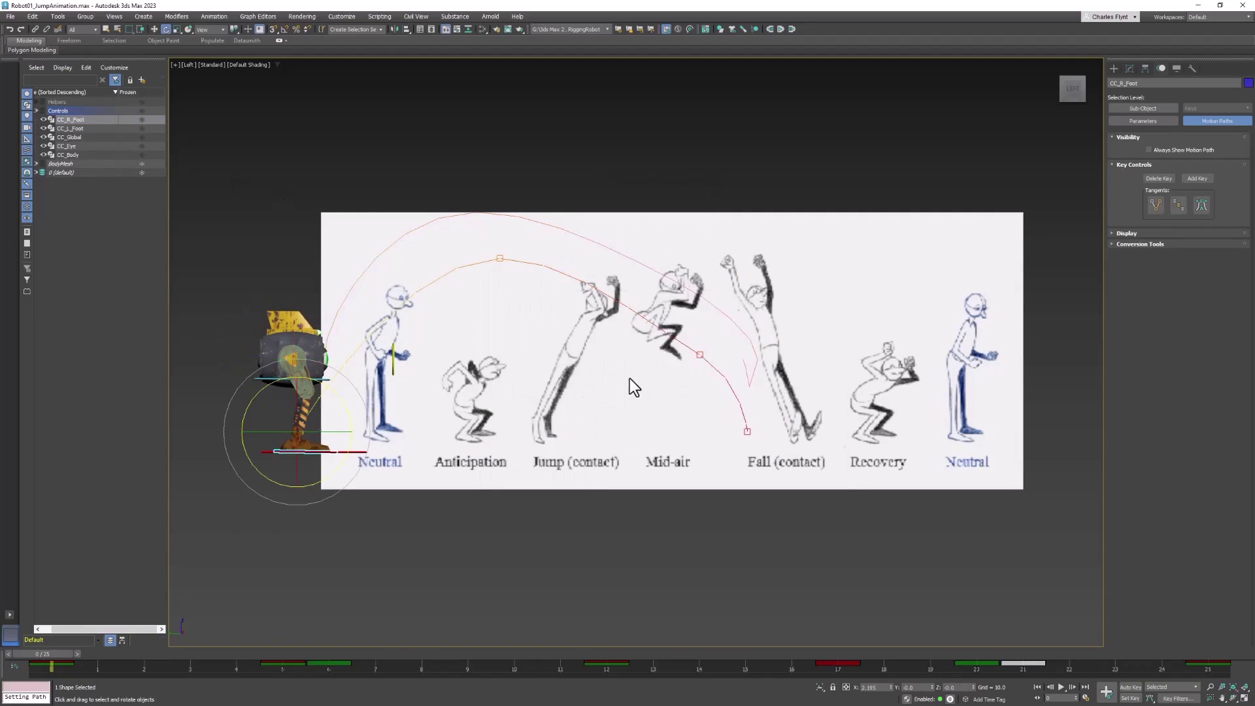
middle_drag(587, 450, 582, 367)
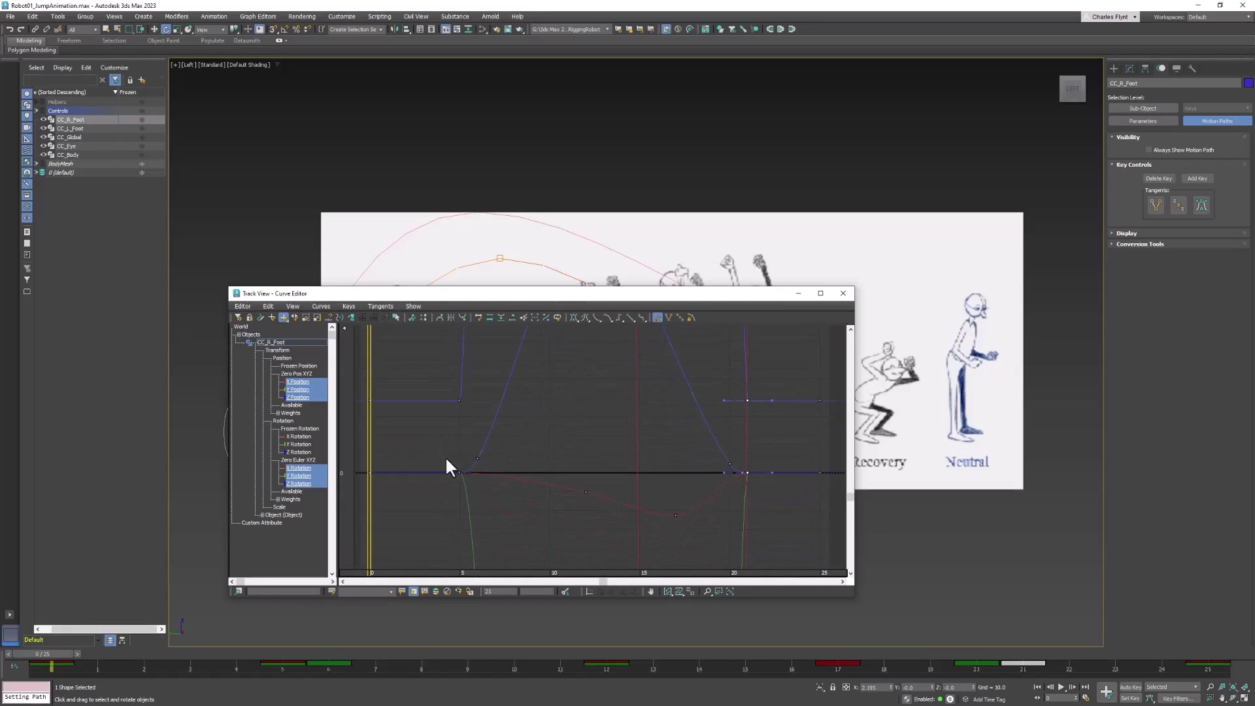
drag(445, 457, 464, 481)
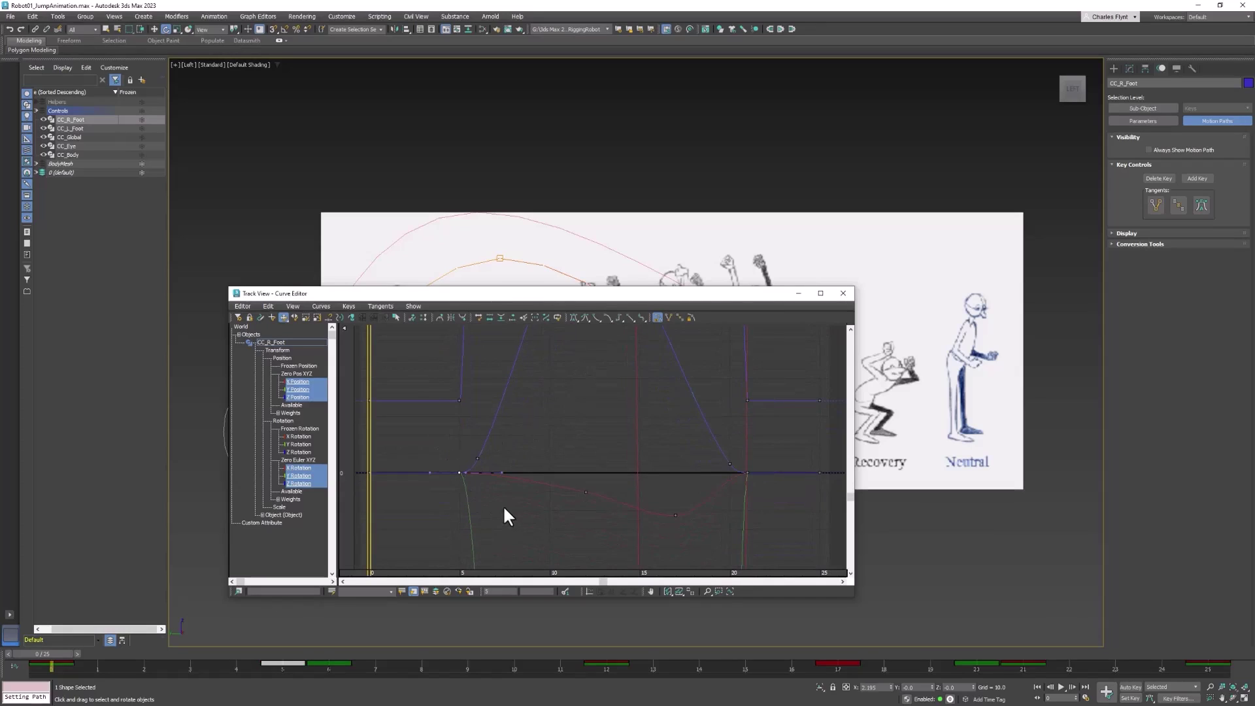
click(297, 397)
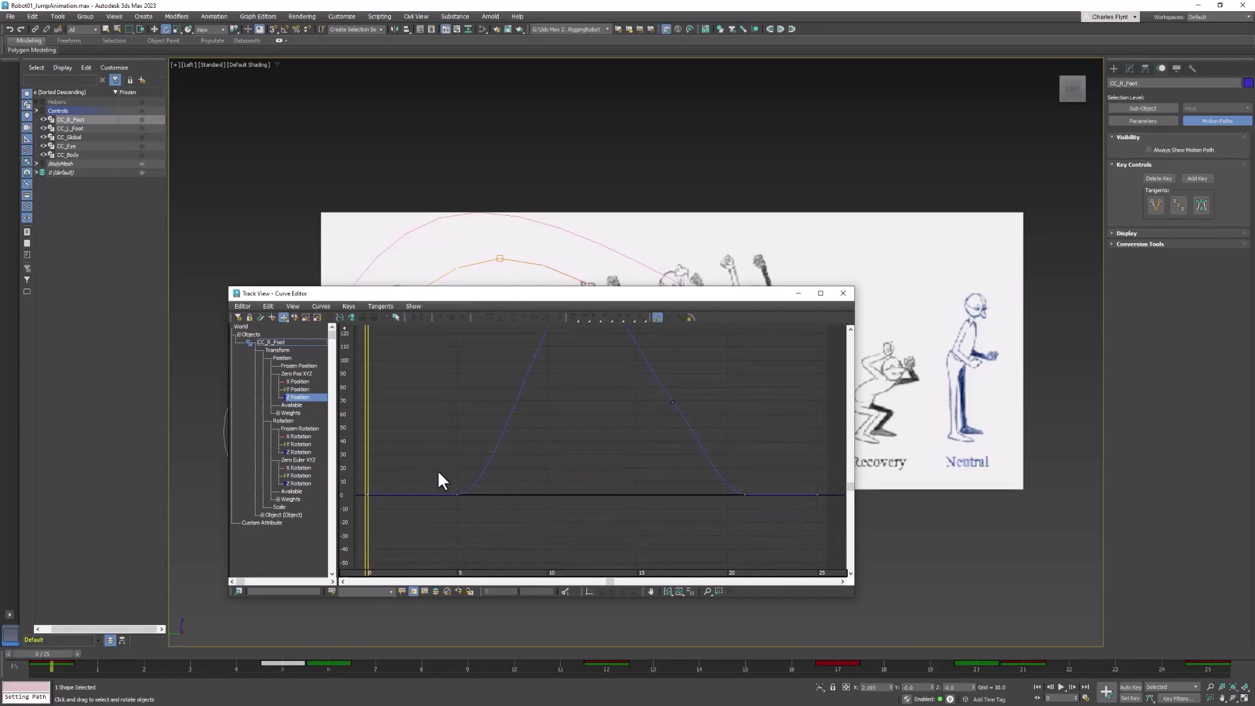
Step: Set the tangents of CC_R_Foot's Z Position keys at takeoff frame 5 and landing frame 21 to Fast
drag(439, 472, 485, 516)
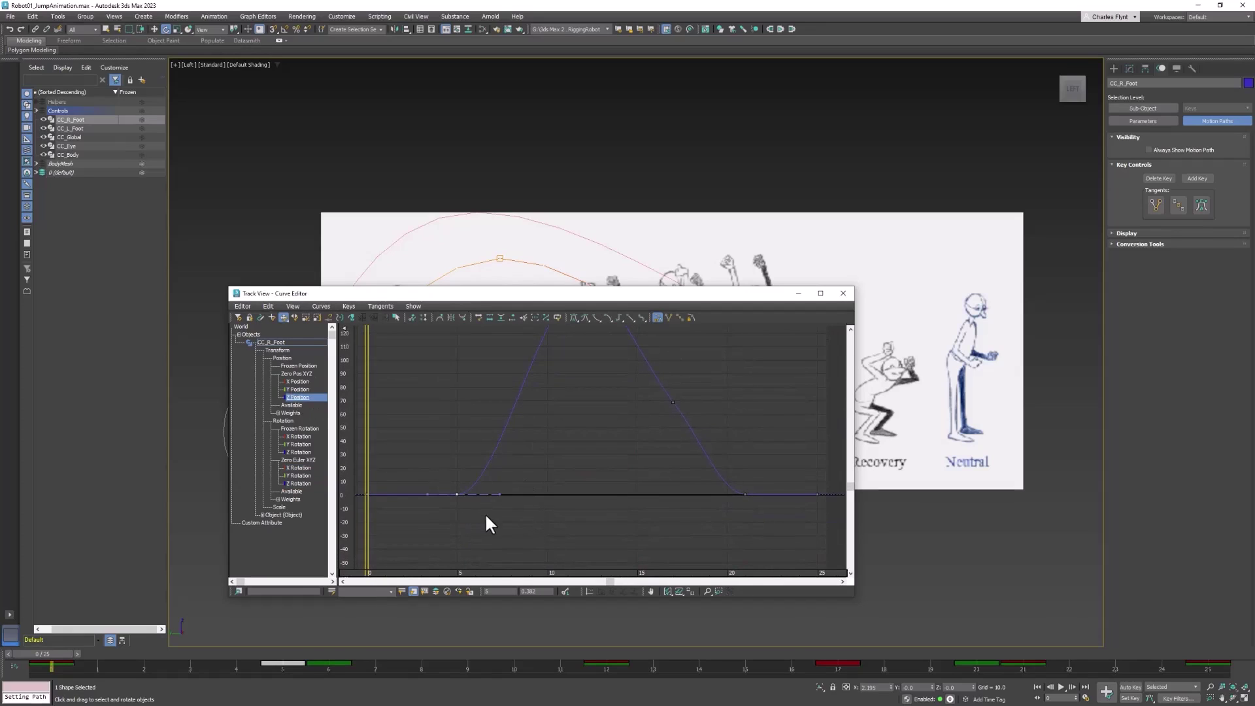
click(594, 318)
drag(719, 471, 754, 509)
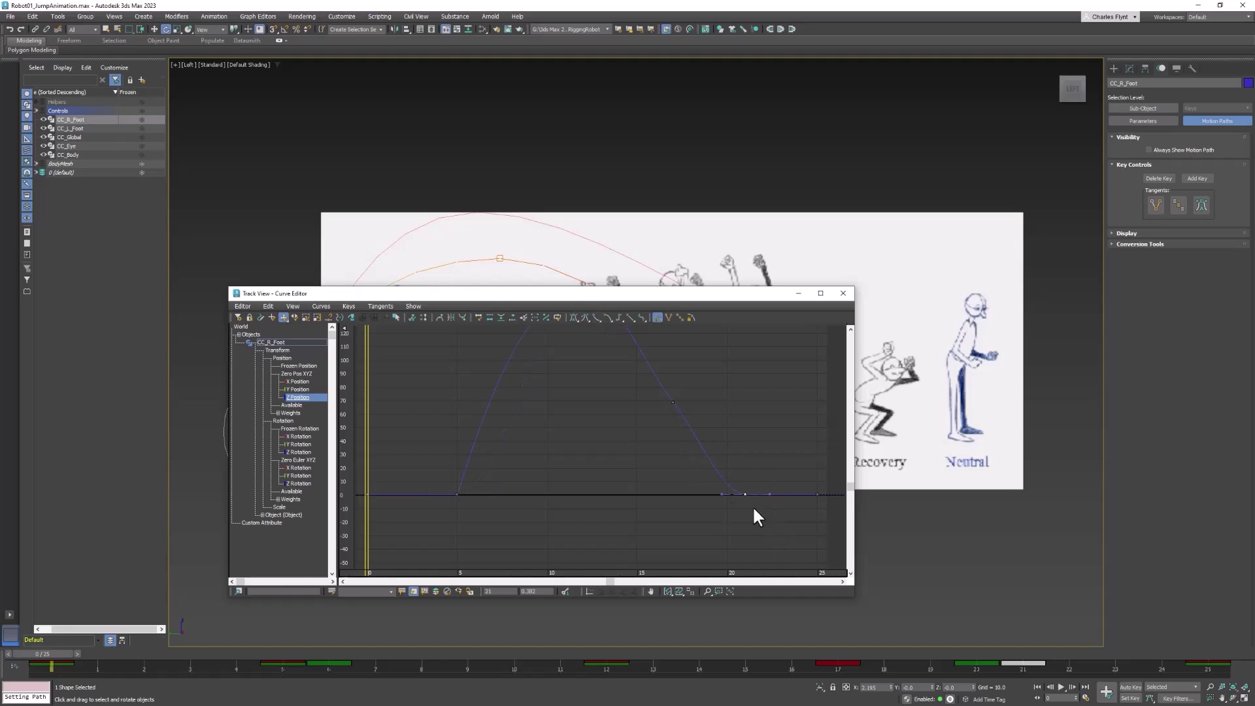
click(599, 317)
middle_drag(723, 435, 736, 477)
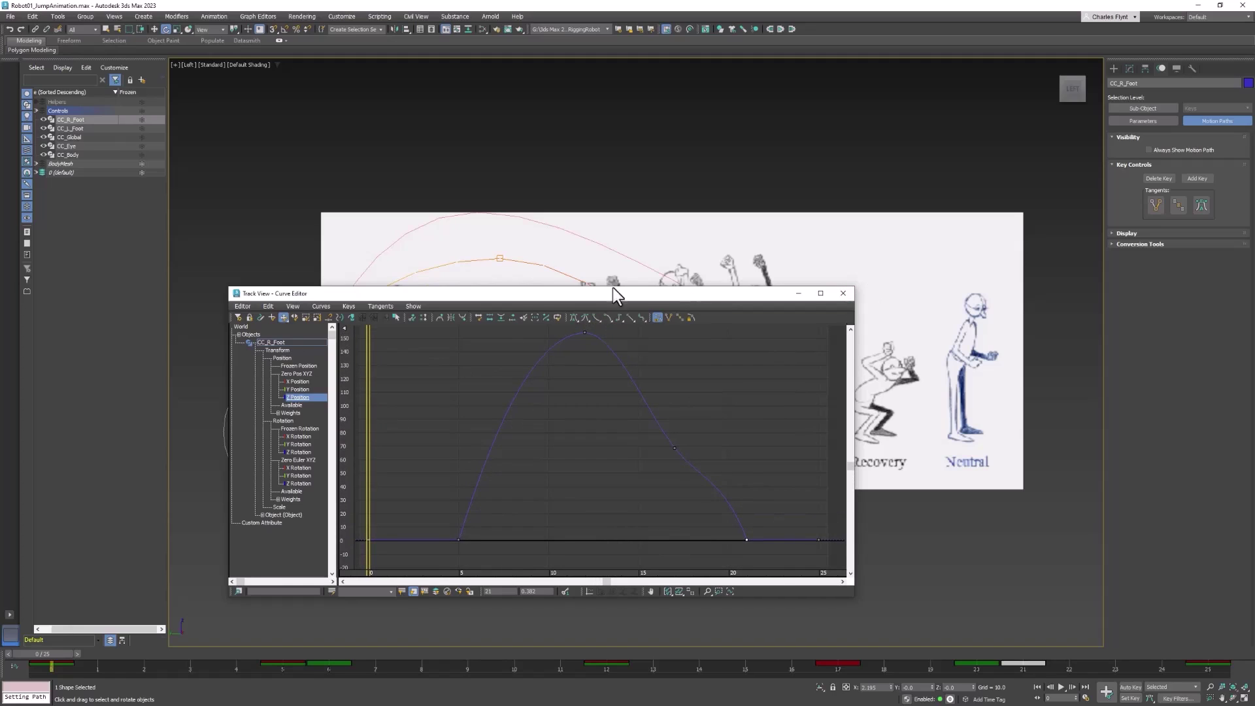
Step: Set the tangents of CC_L_Foot's Z Position keys at takeoff and landing to Fast, and close the Curve Editor
click(75, 128)
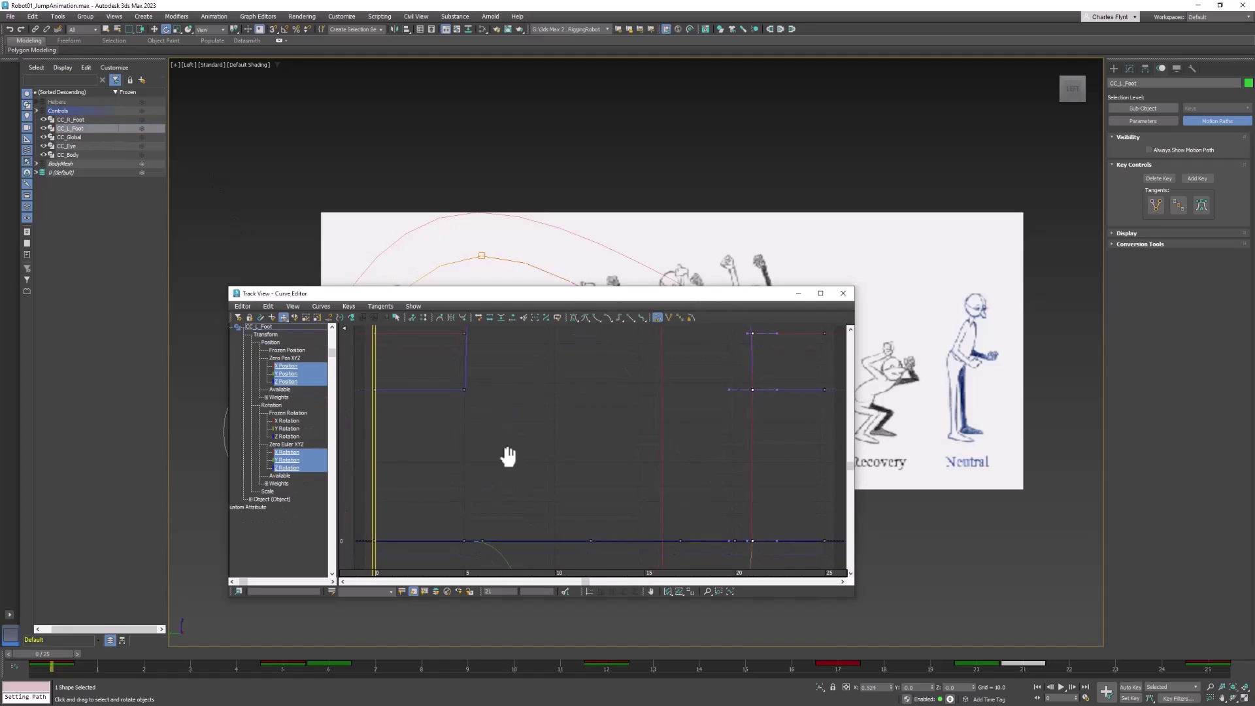
click(288, 382)
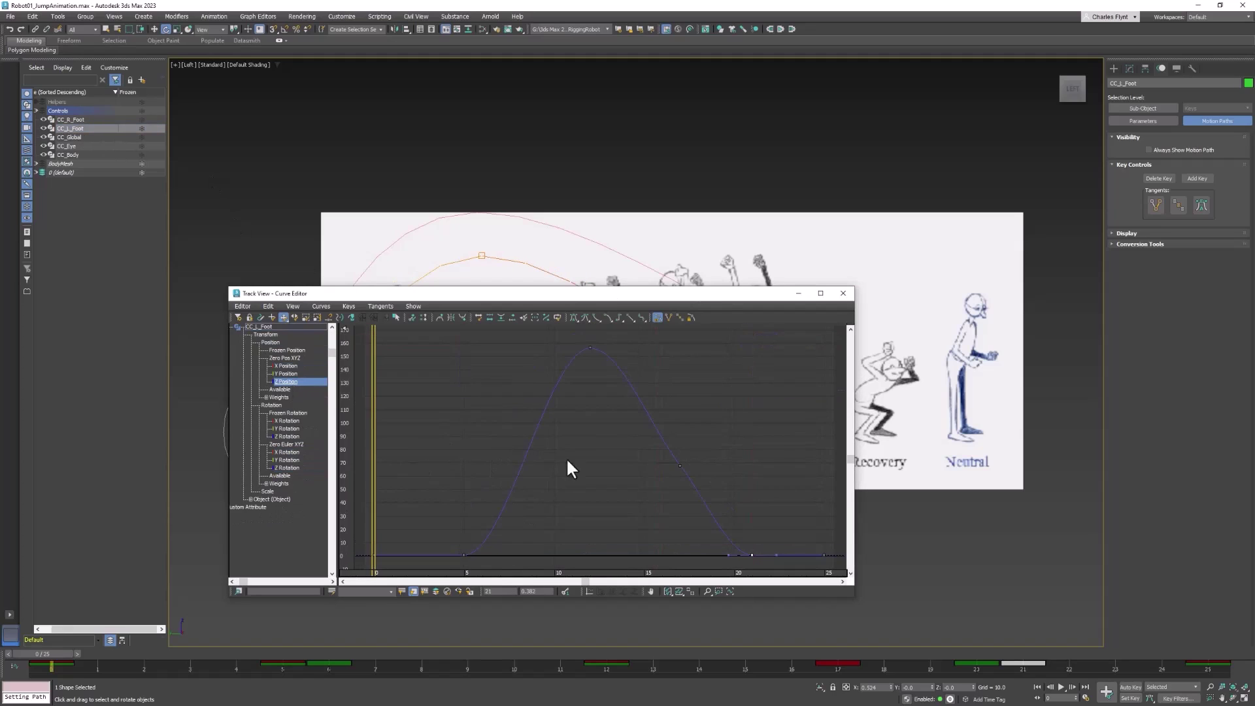
click(596, 317)
drag(789, 551, 792, 552)
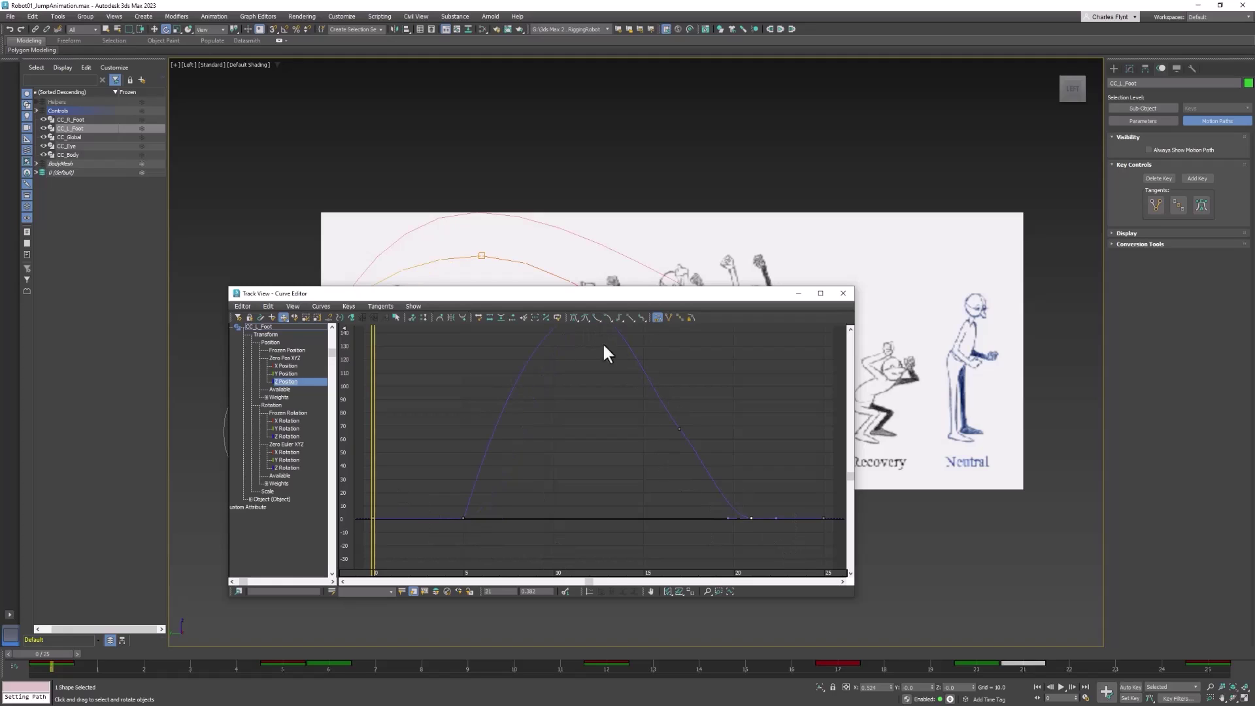
click(845, 296)
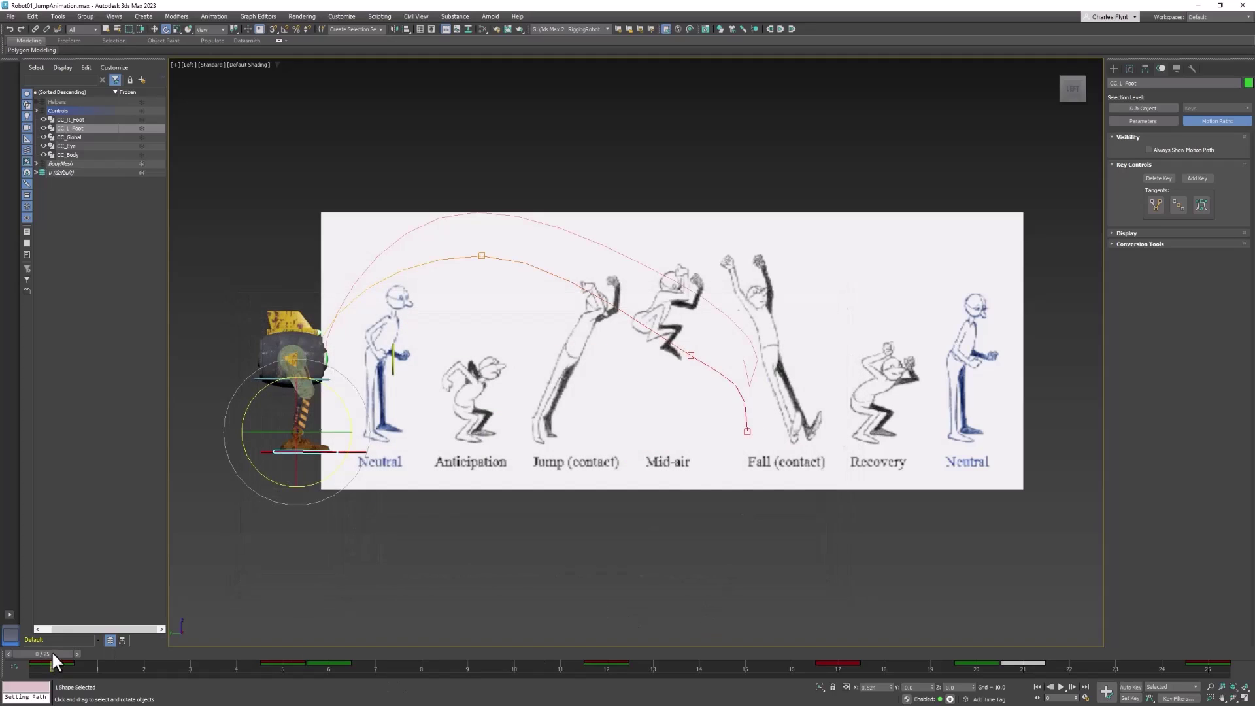
Step: Play back the jump from frame 0 to review the foot timing, and stop playback in mid-air
drag(51, 649, 41, 677)
click(1063, 688)
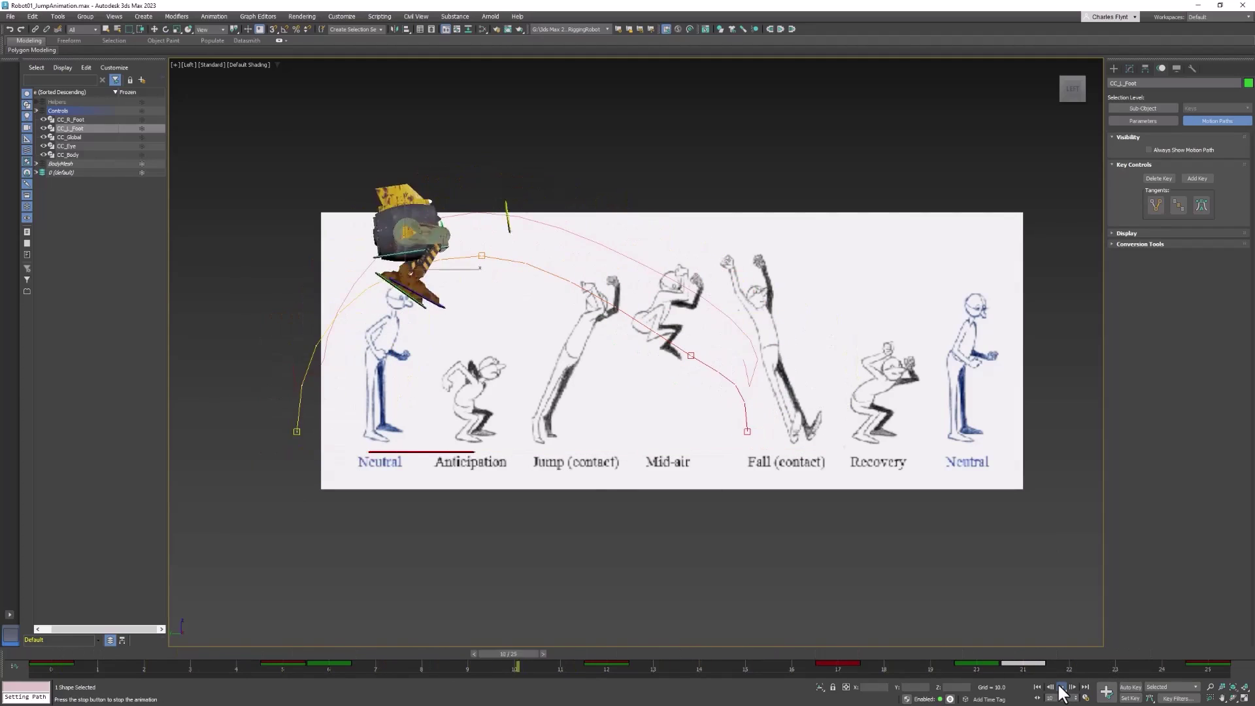
click(1062, 687)
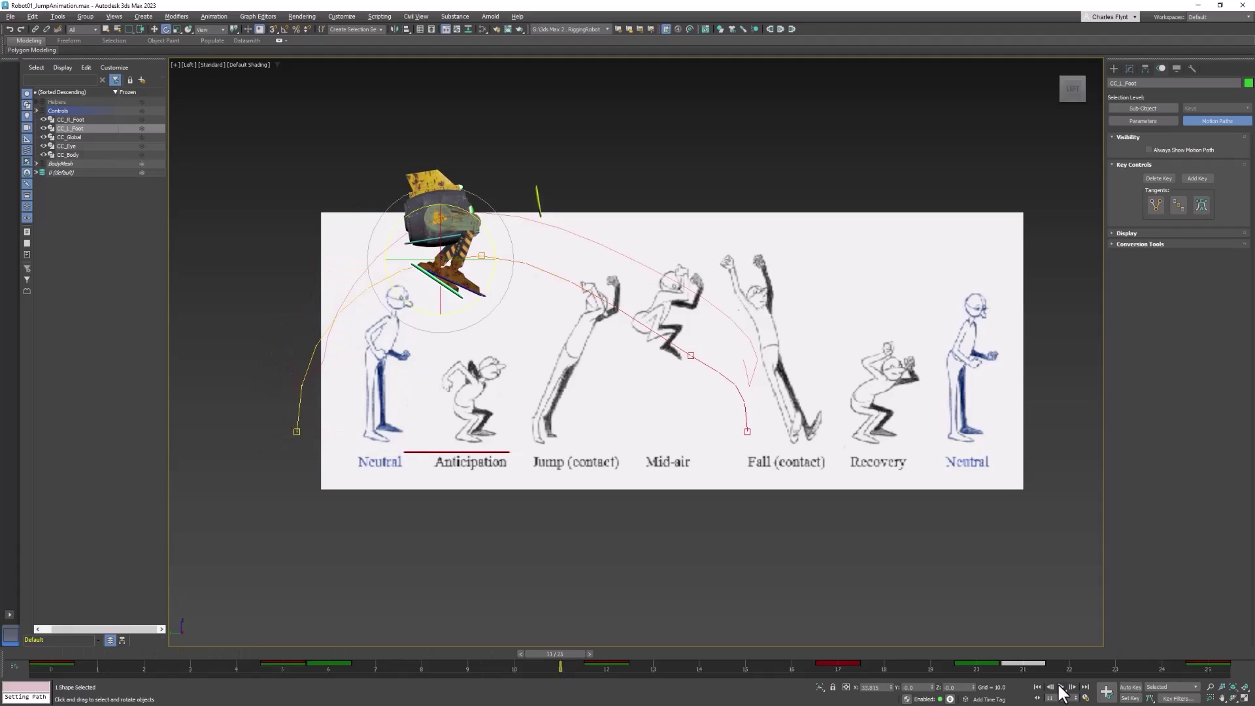
Step: Select the CC_Global control, open its Curve Editor and show only the Y Position curve
click(496, 451)
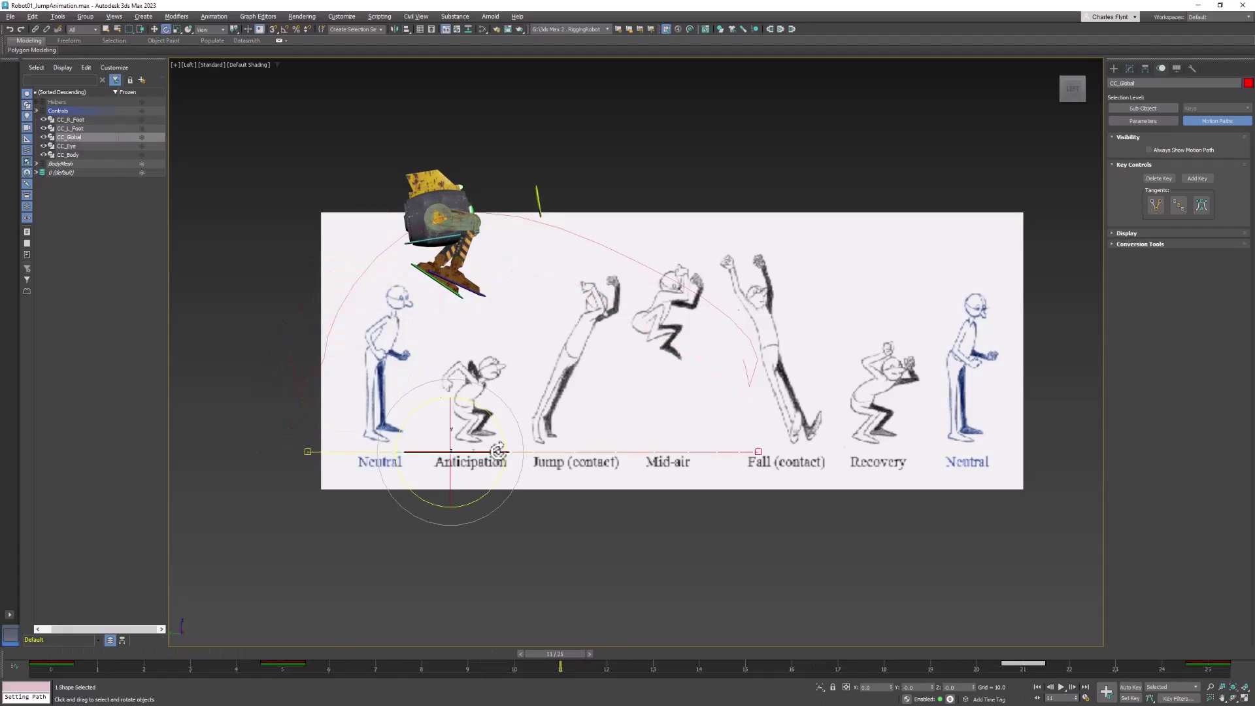
right_click(592, 261)
click(642, 361)
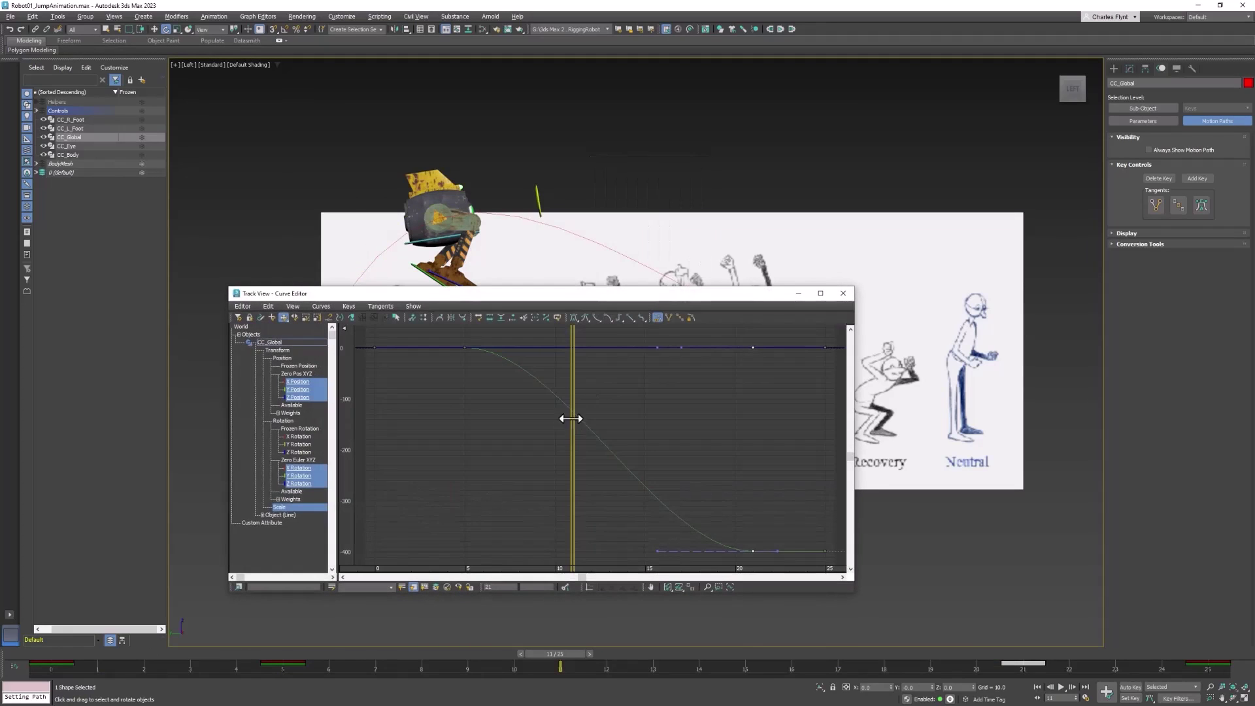
click(299, 389)
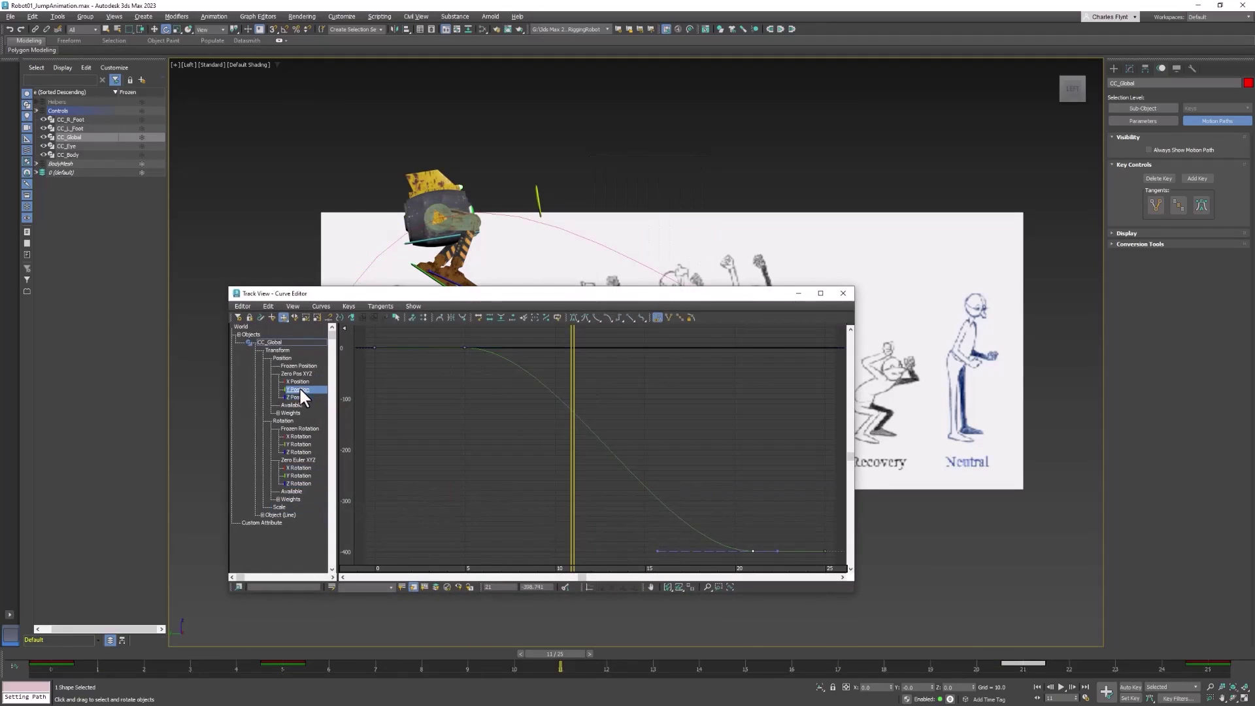
Step: Delete the frame 0 key from CC_Global's Y Position curve
drag(487, 364, 497, 376)
drag(390, 363, 392, 364)
key(Delete)
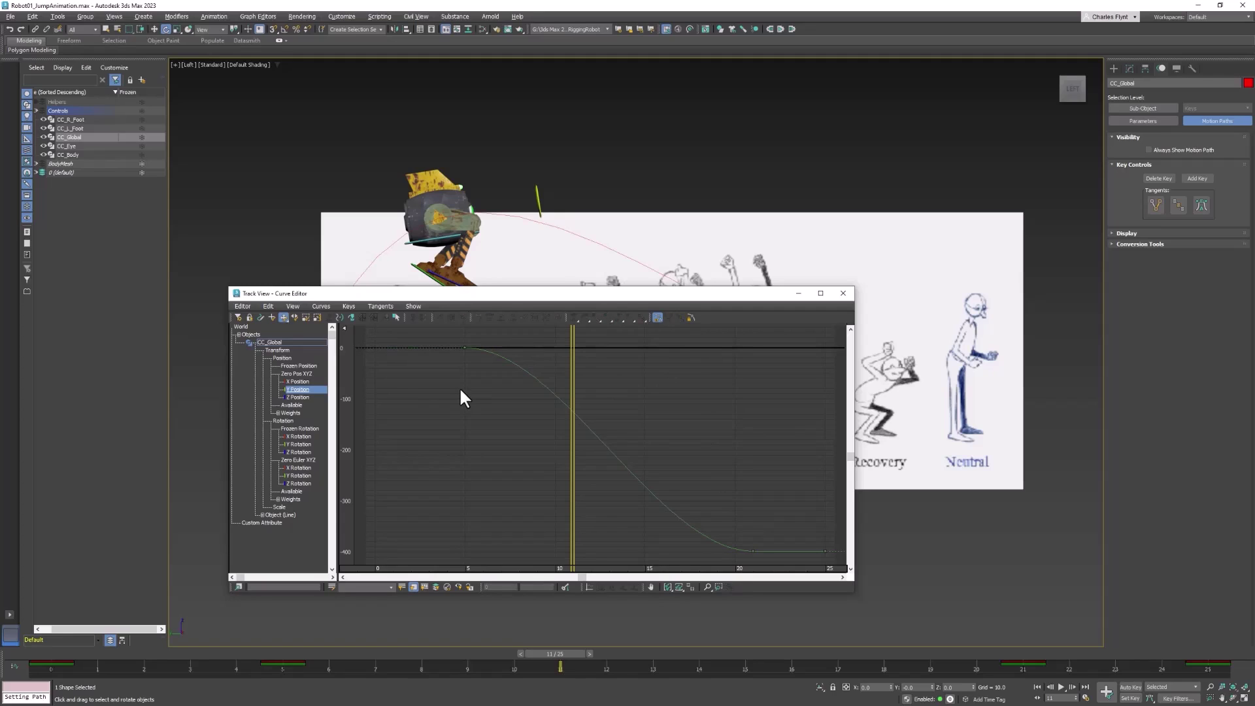
Step: Set the tangents of CC_Global's Y Position keys at frames 5 and 21 to Linear, and close the Curve Editor
drag(441, 339, 585, 388)
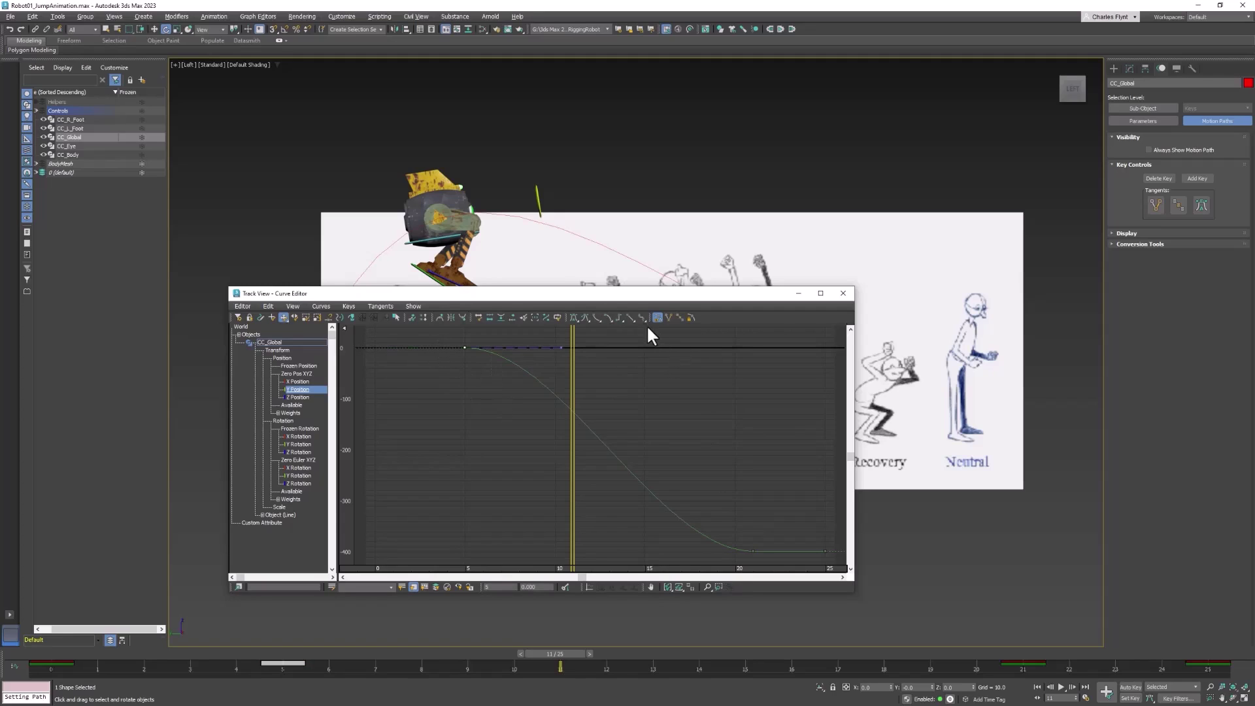
click(619, 317)
click(630, 317)
click(752, 551)
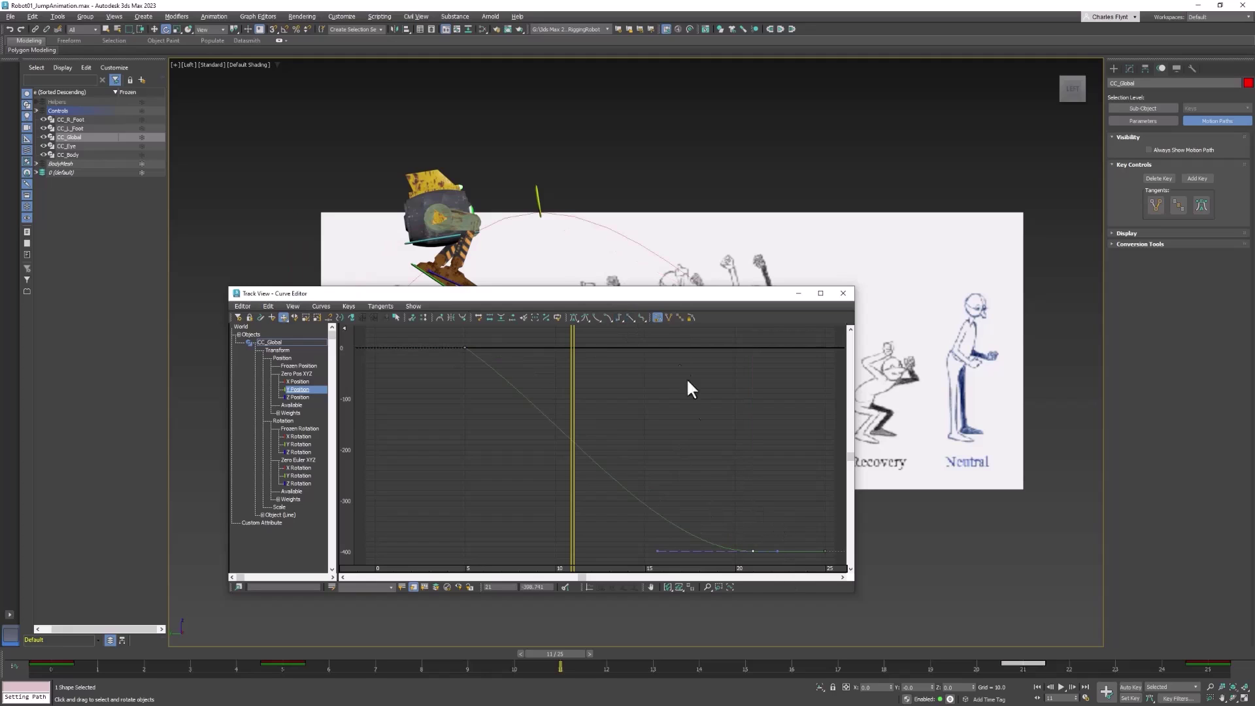
click(632, 317)
click(841, 292)
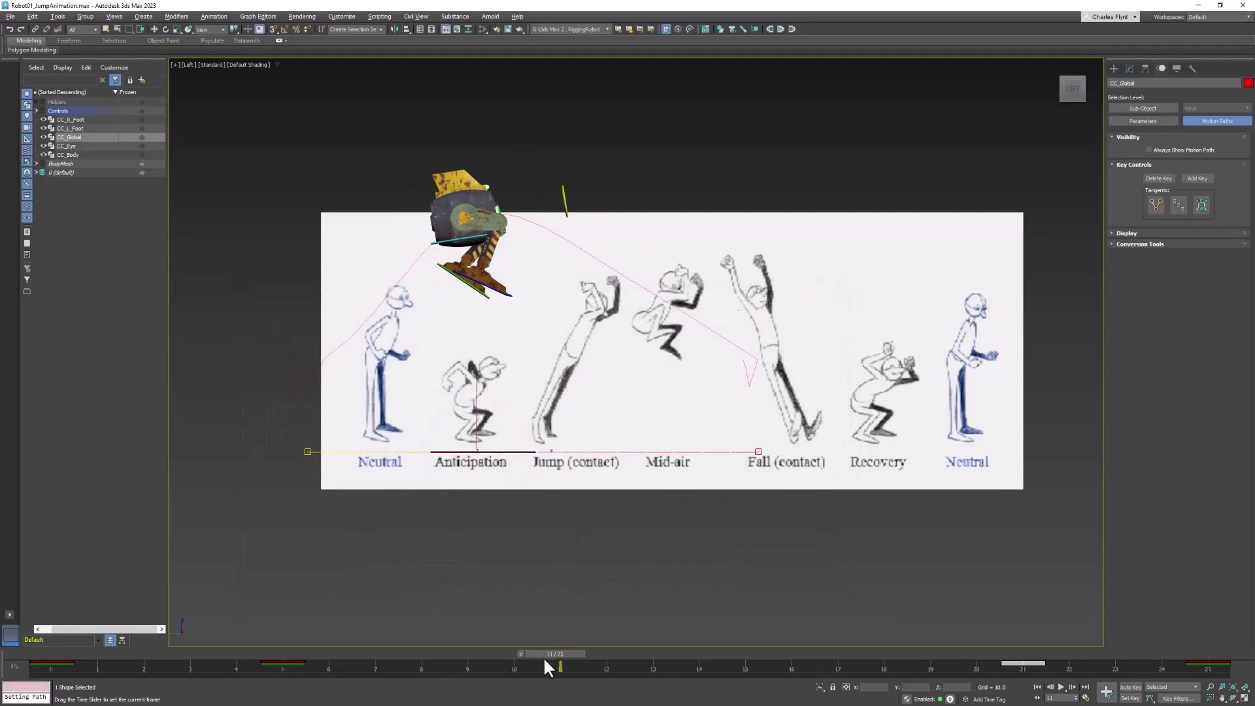
Step: Play back the jump with the linear forward travel, stop it and return to frame 0
key(Home)
click(1061, 687)
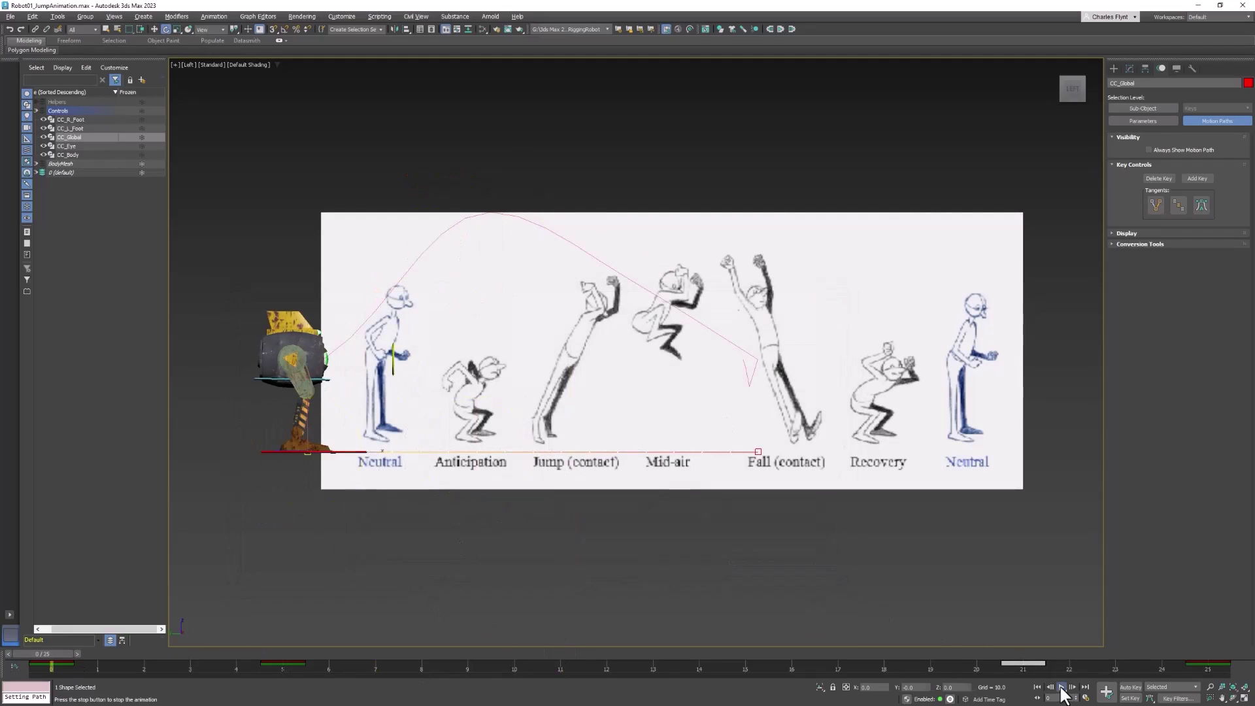
click(1061, 687)
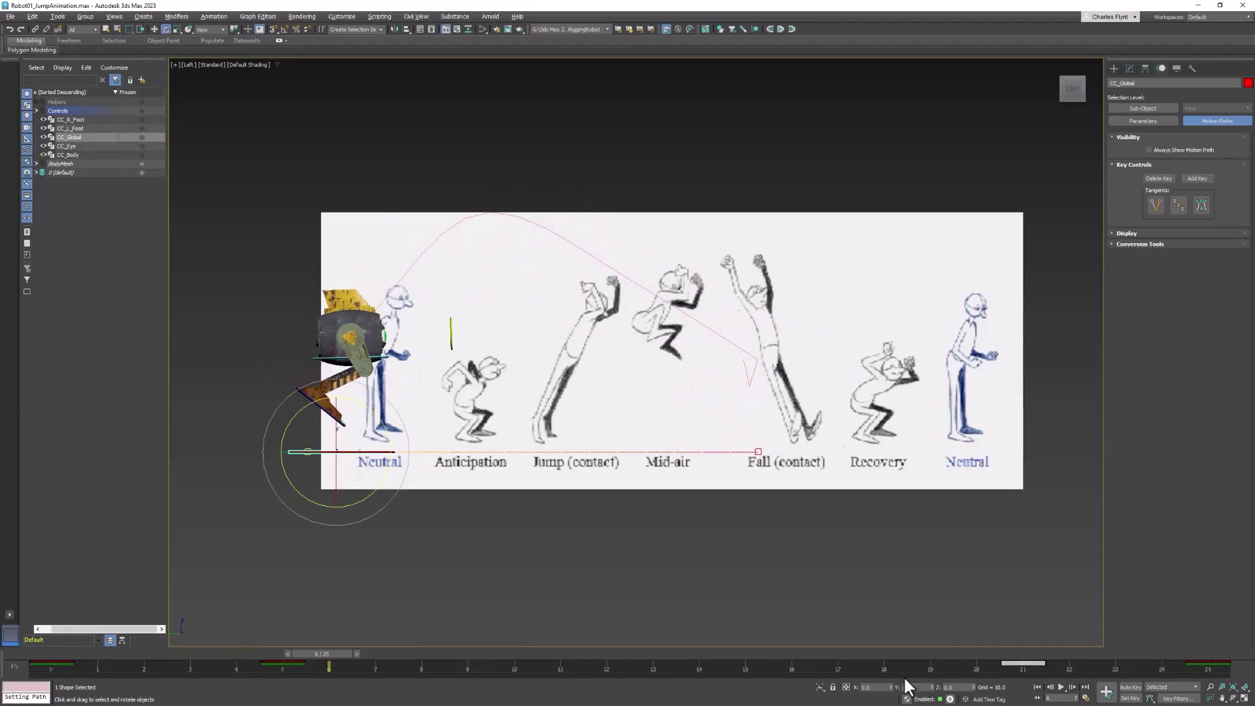
key(Home)
key(e)
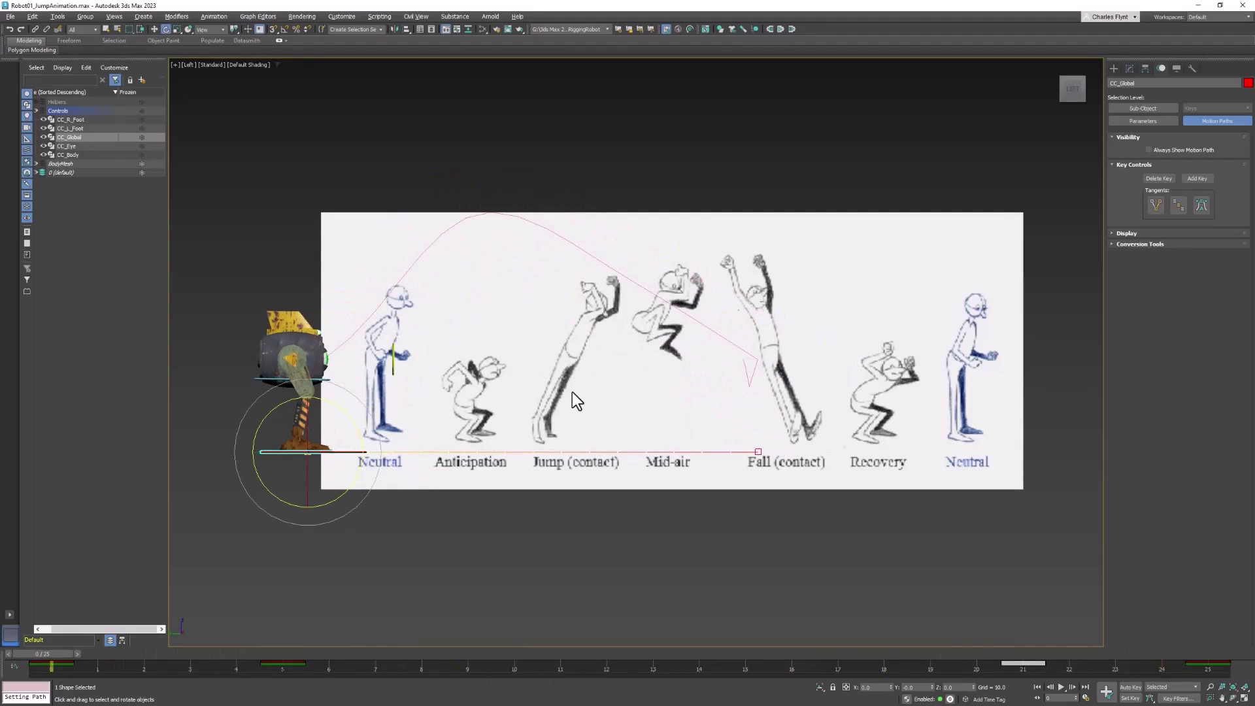
scroll(573, 391, down, 2)
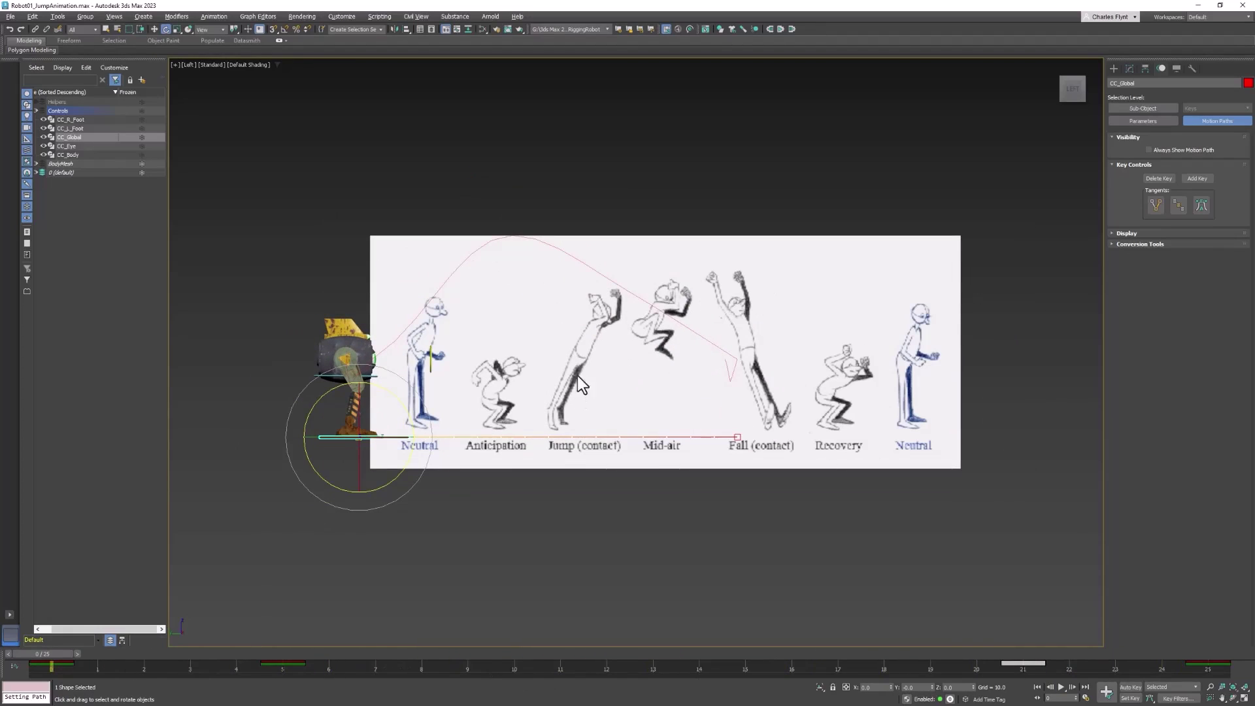
right_click(521, 343)
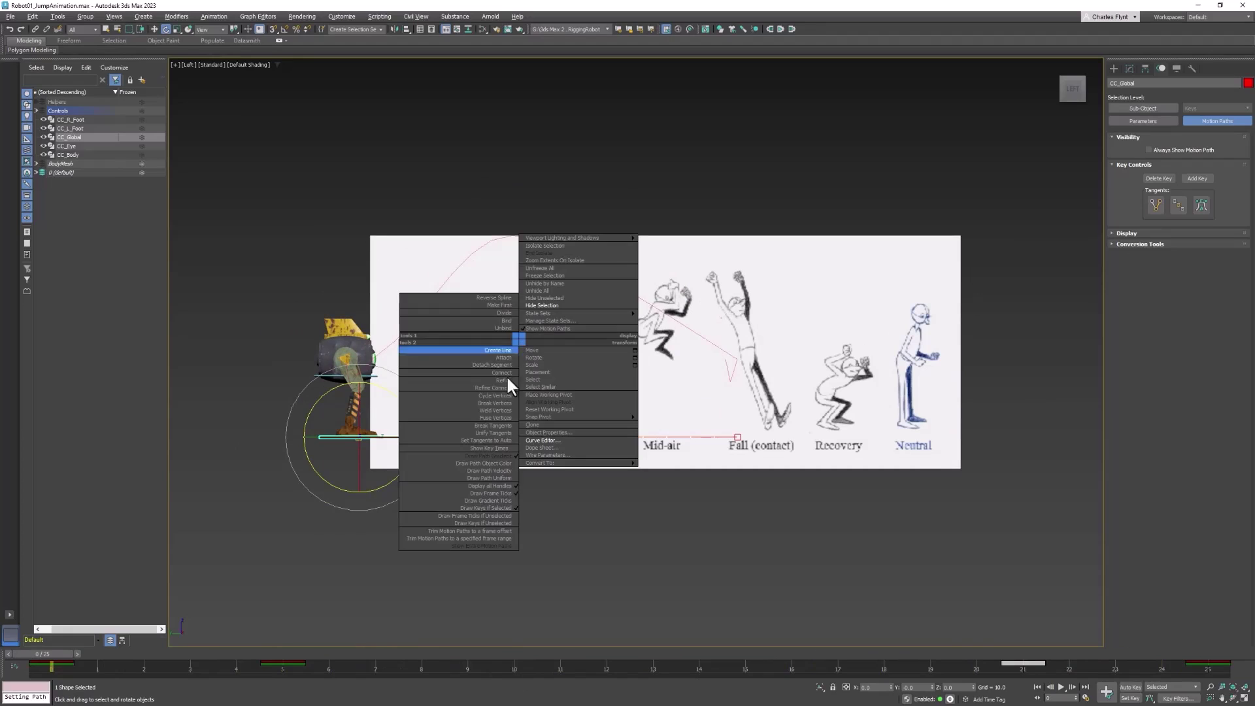
click(551, 431)
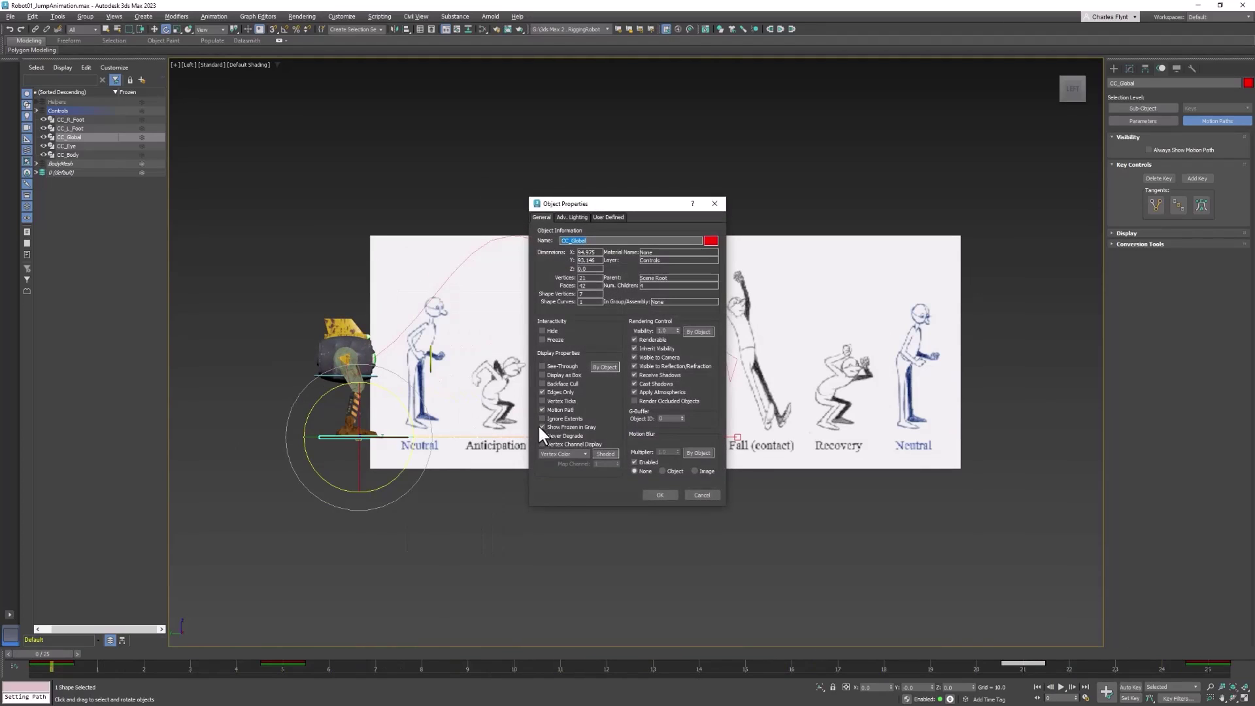
click(654, 494)
Step: Select CC_R_Foot, CC_L_Foot, CC_Global and CC_Body, open the Curve Editor and select all their keys
middle_drag(637, 498, 602, 502)
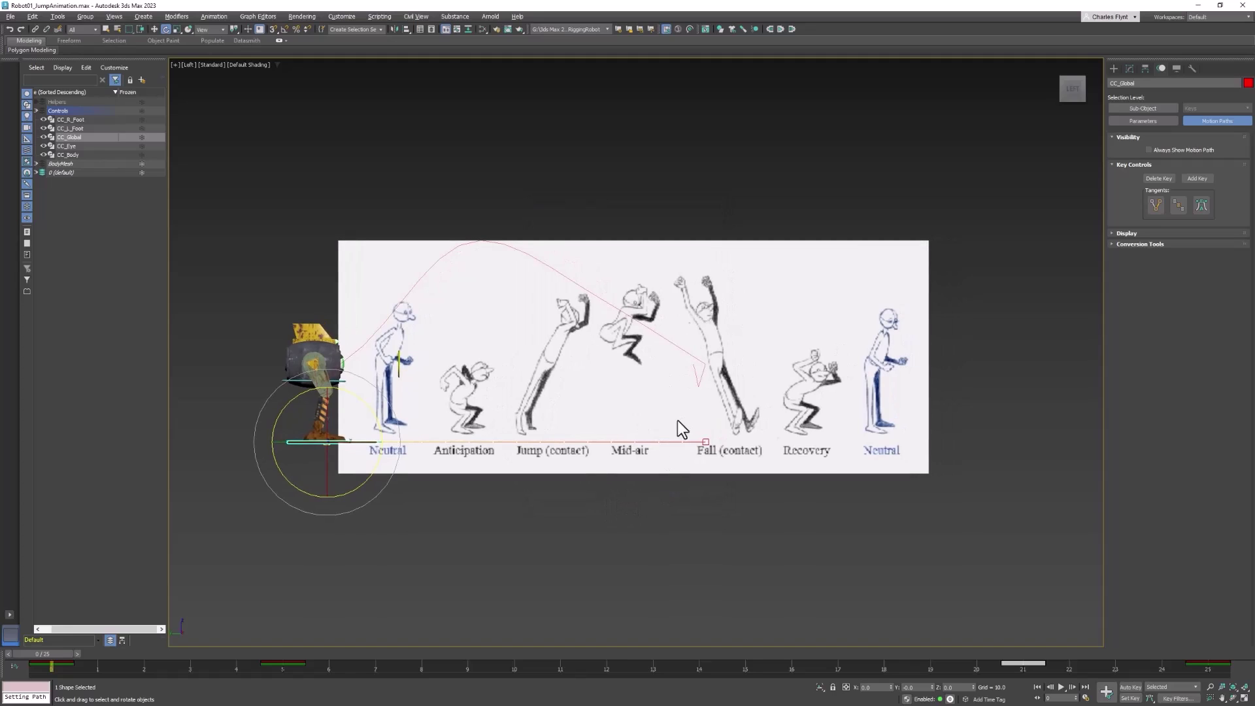
middle_drag(675, 428, 652, 426)
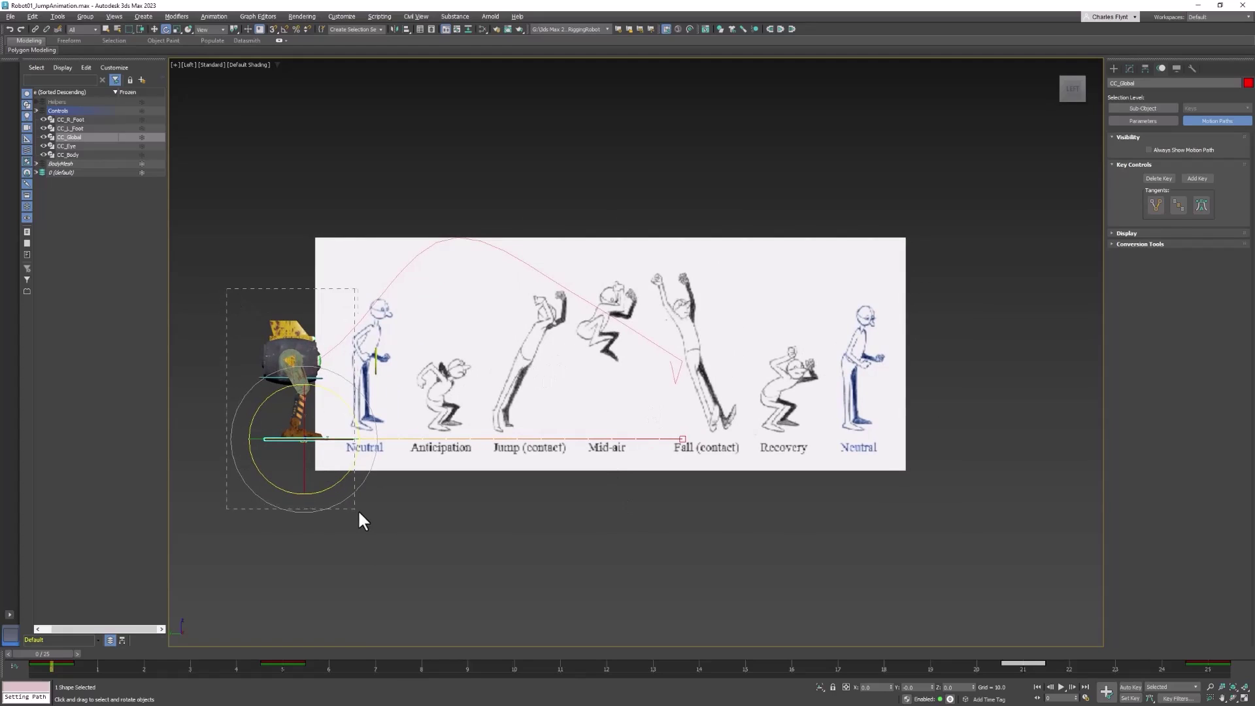
drag(358, 511, 362, 511)
right_click(652, 289)
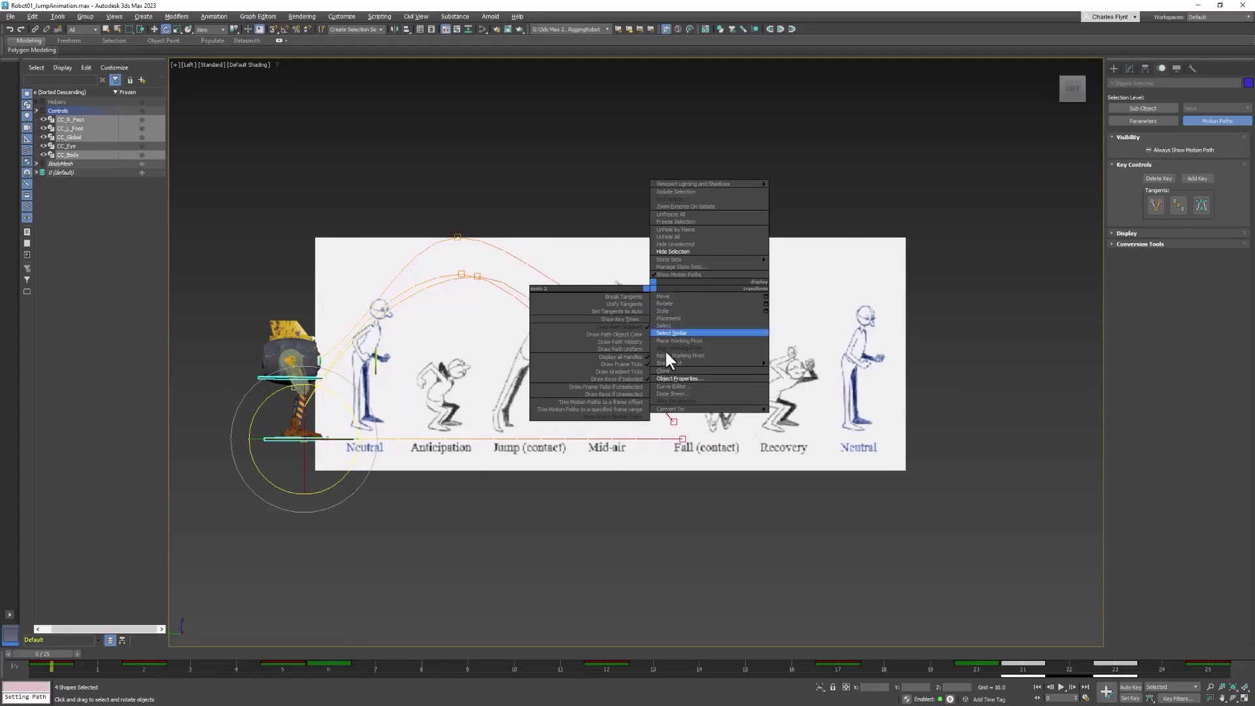
click(681, 386)
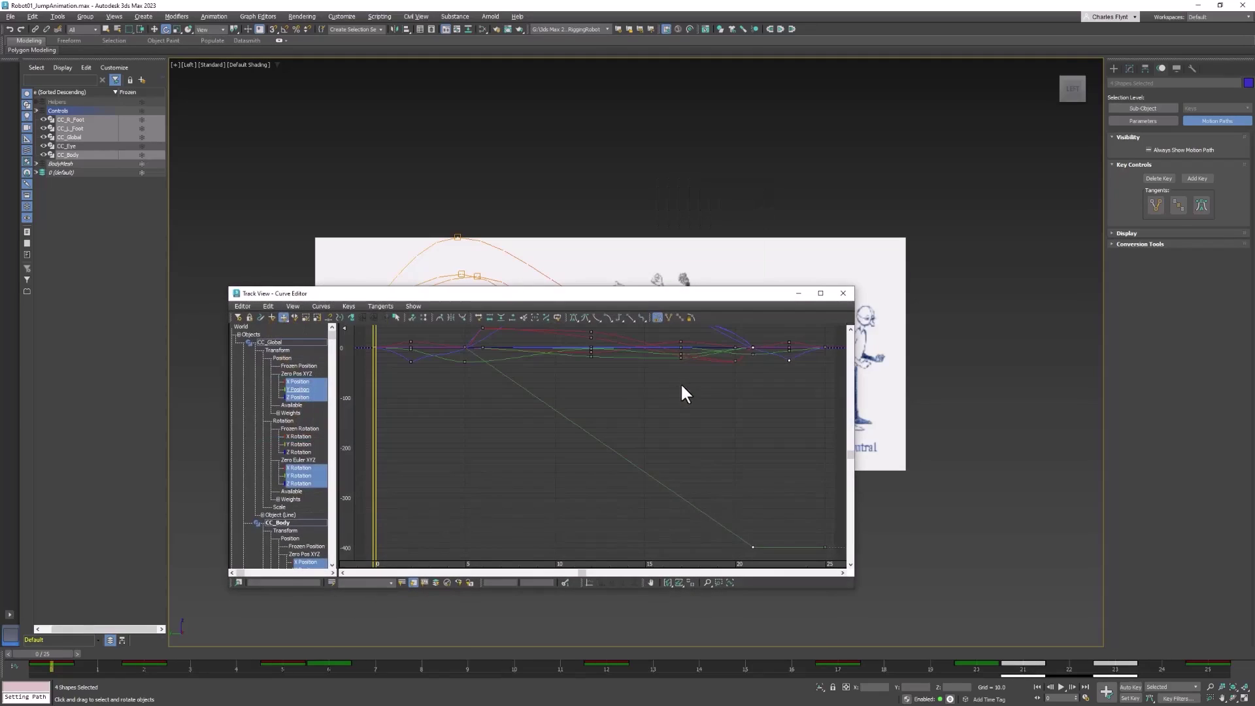
middle_drag(564, 425, 451, 507)
middle_drag(616, 488, 543, 475)
drag(441, 346, 630, 527)
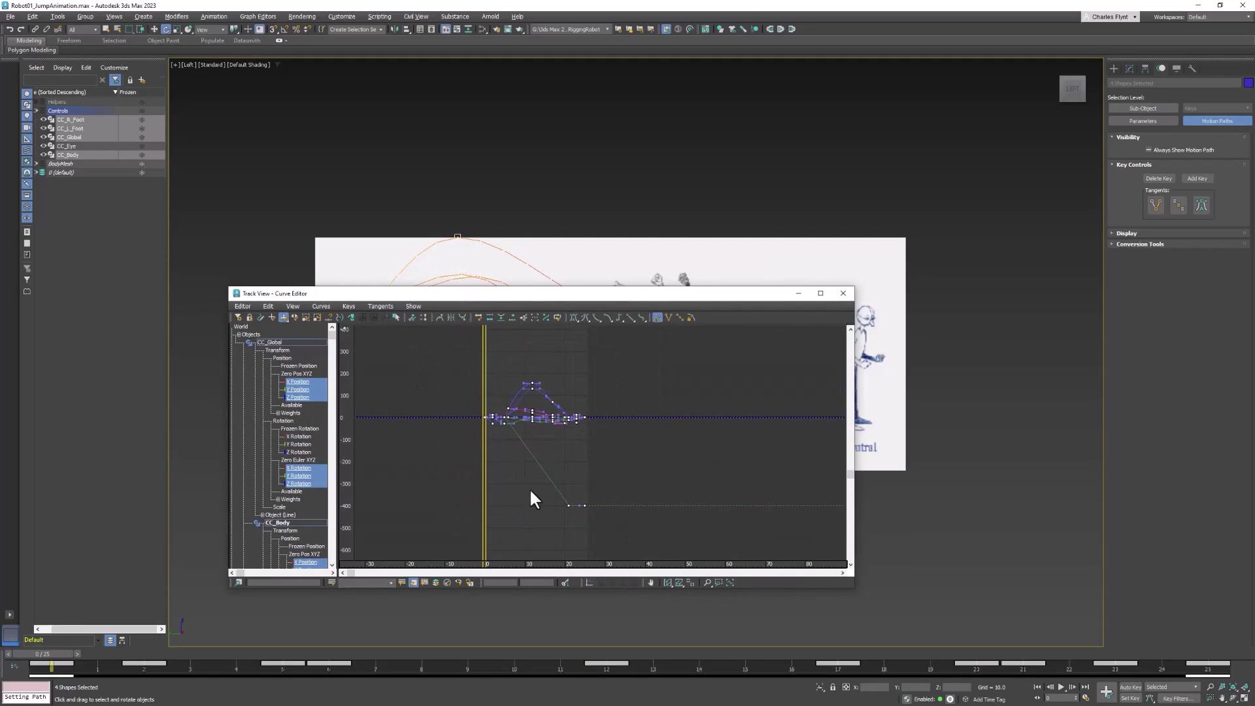
Step: Set the out-of-range type of the selected curves to Relative Repeat, and close the Curve Editor
click(352, 317)
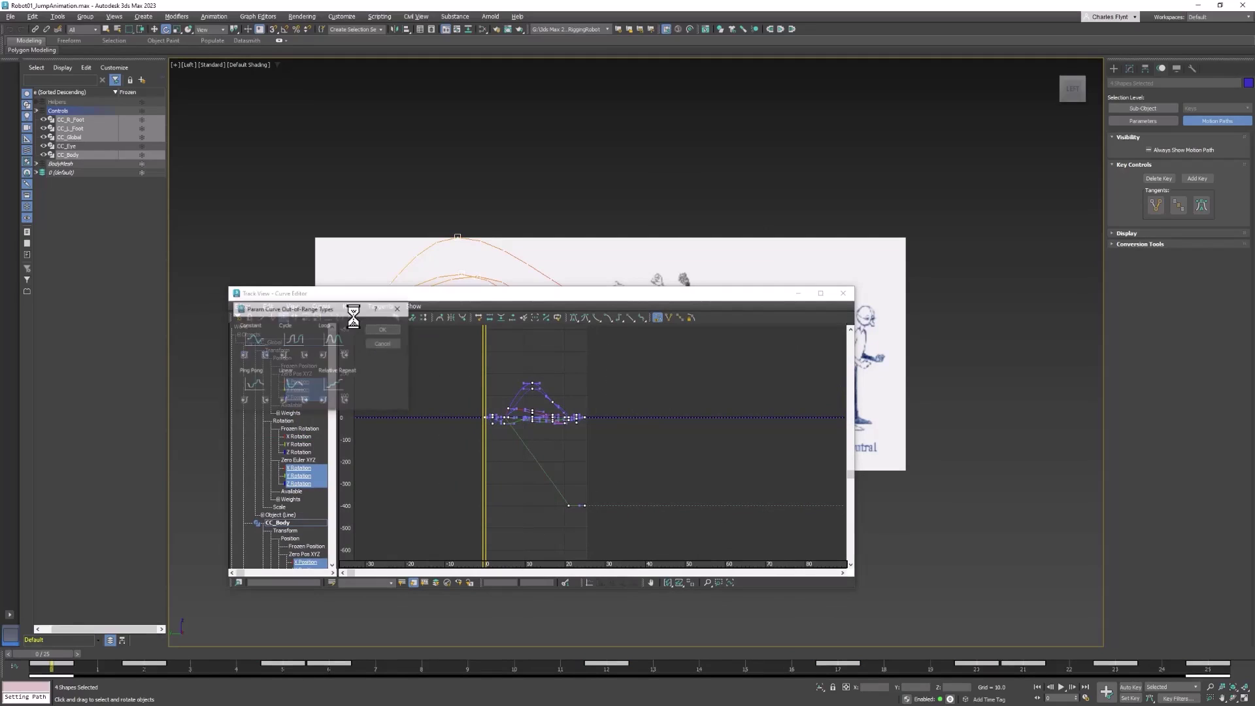
drag(338, 312, 409, 355)
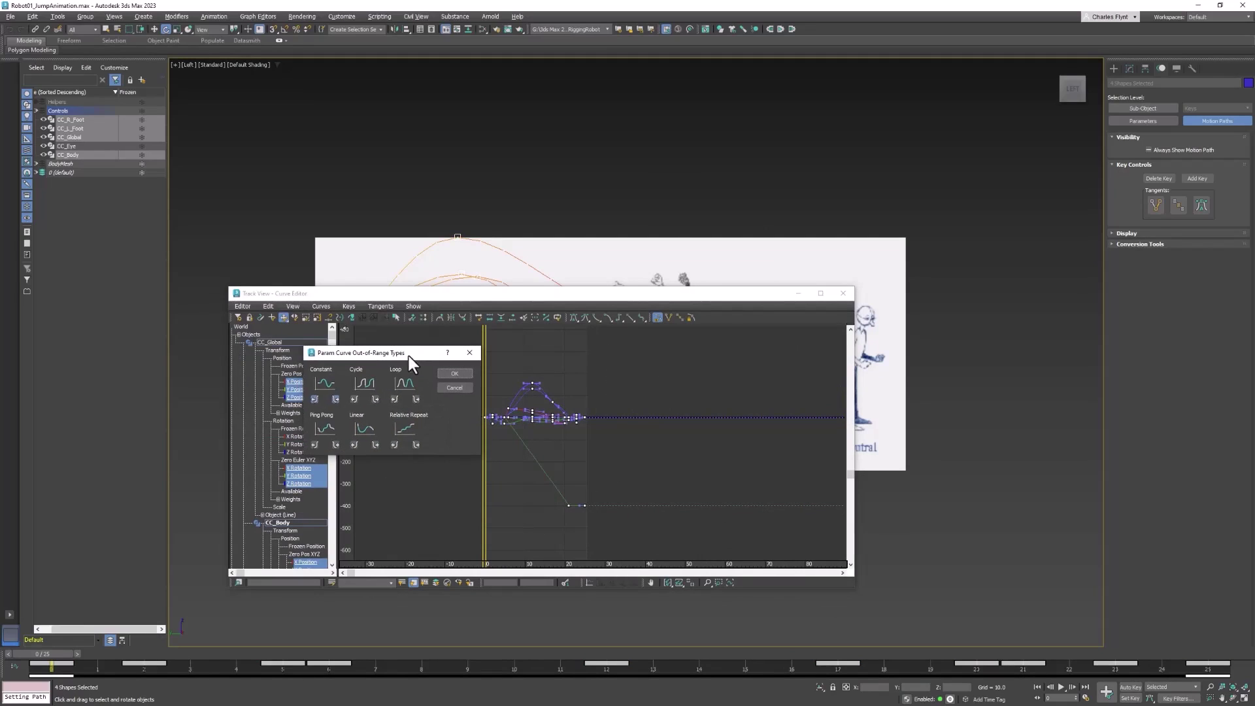
click(416, 445)
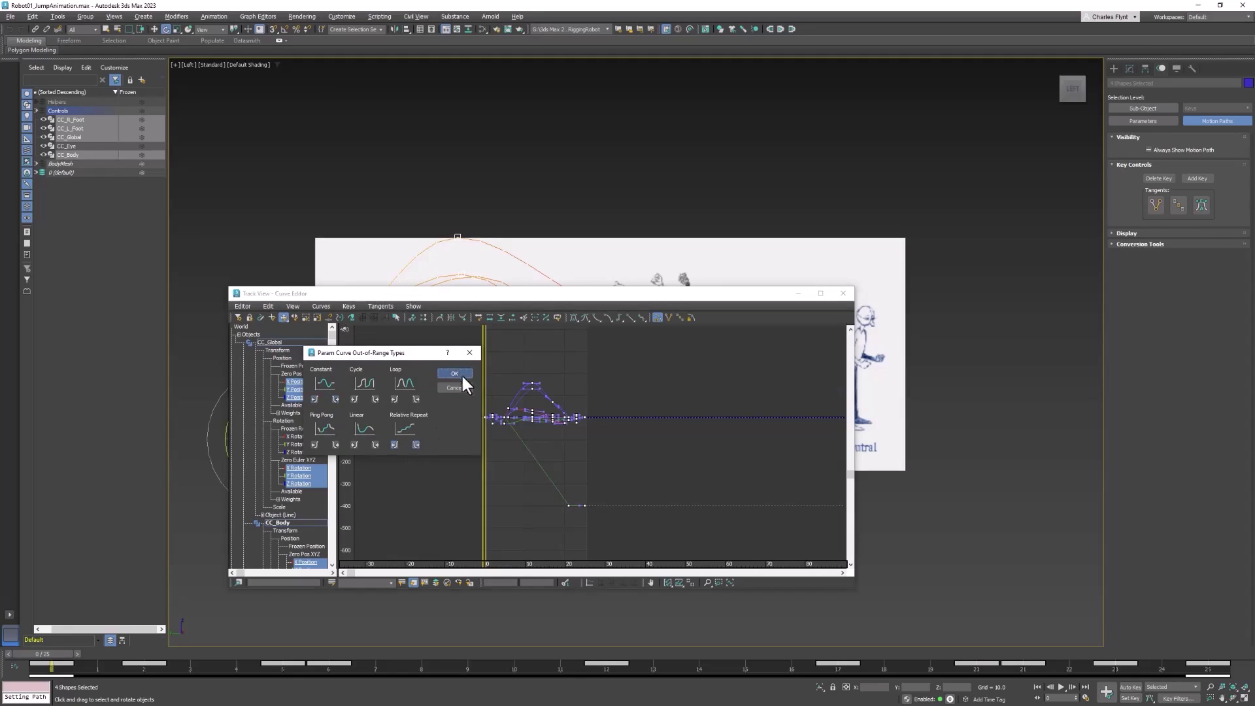
click(458, 374)
click(841, 293)
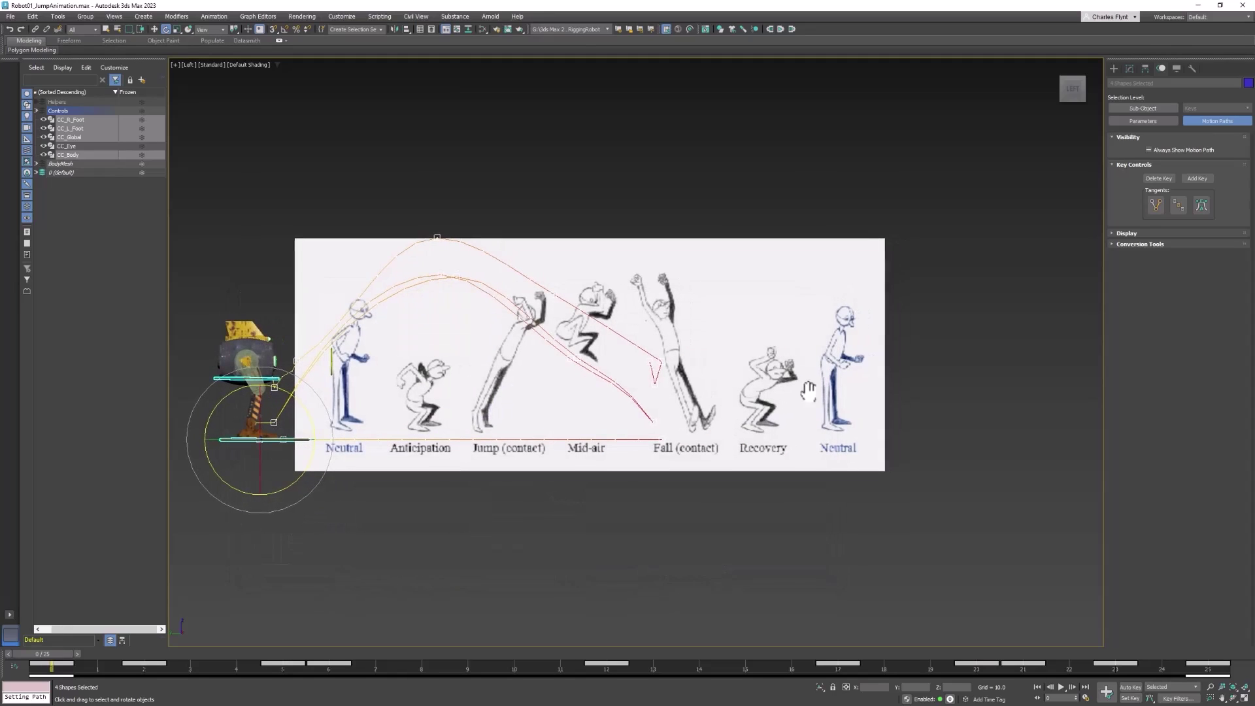
Step: Set the animation's end time to frame 500 in the Time Configuration
right_click(1057, 683)
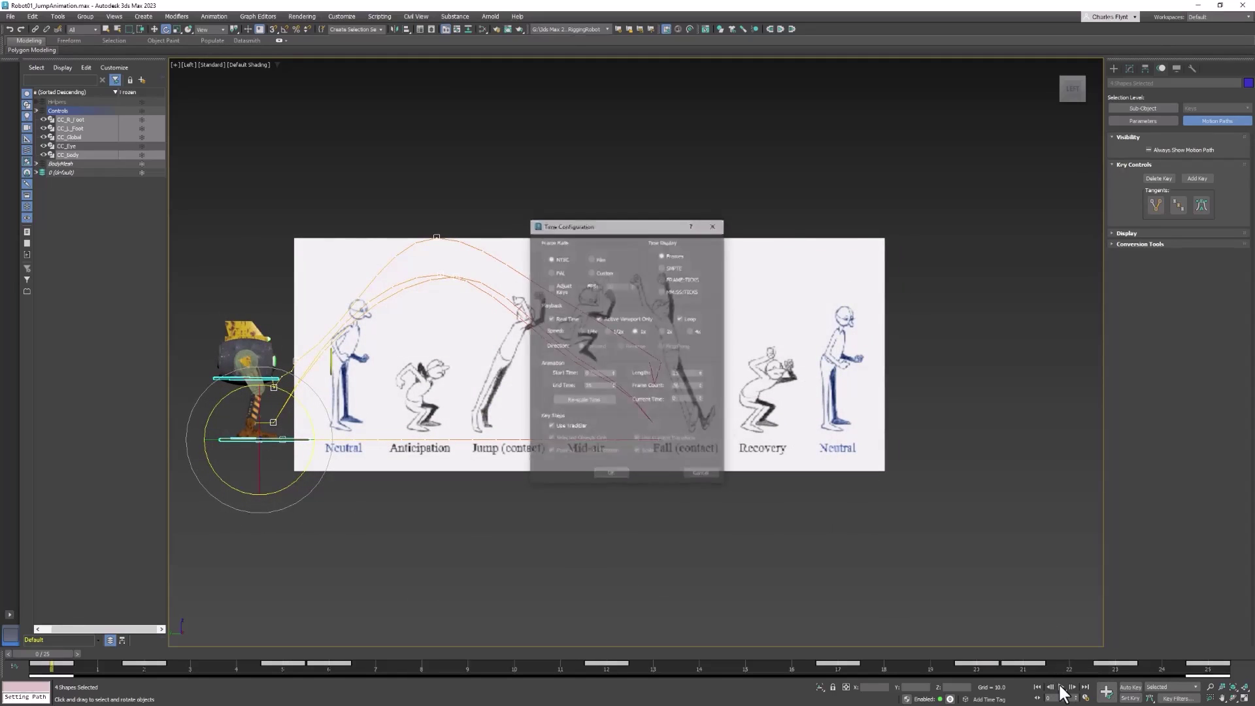
double_click(598, 385)
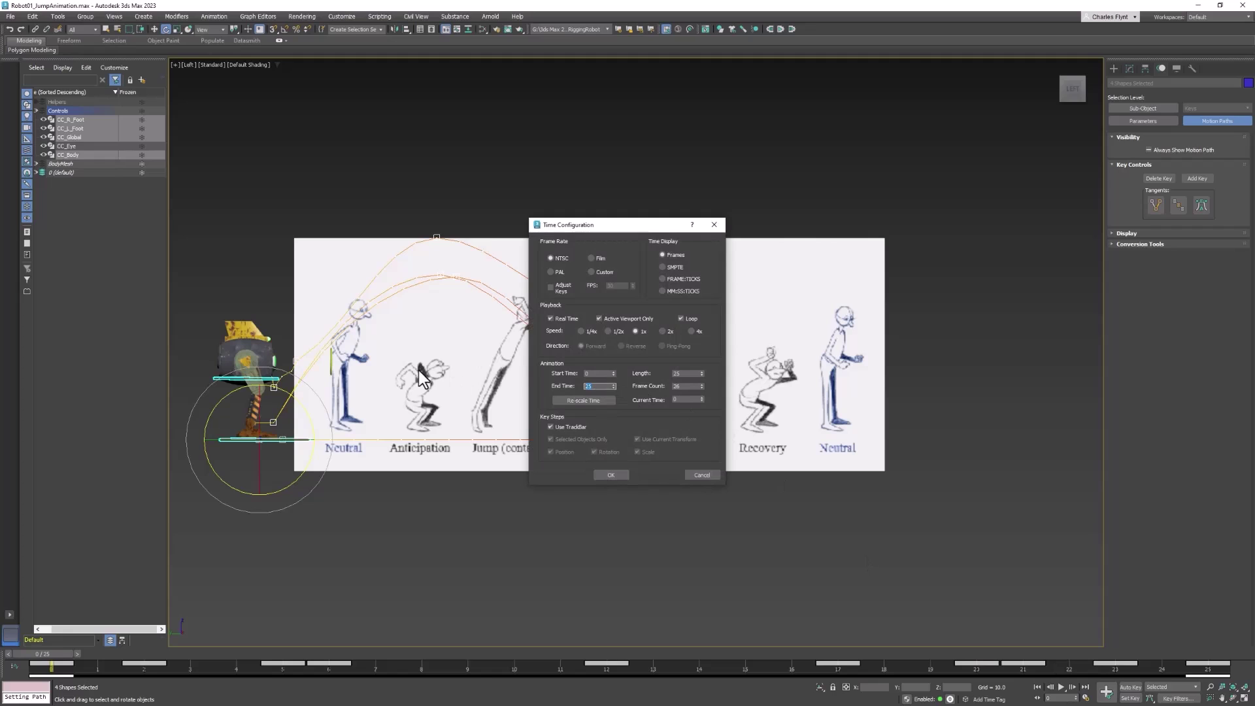
text(500)
key(Return)
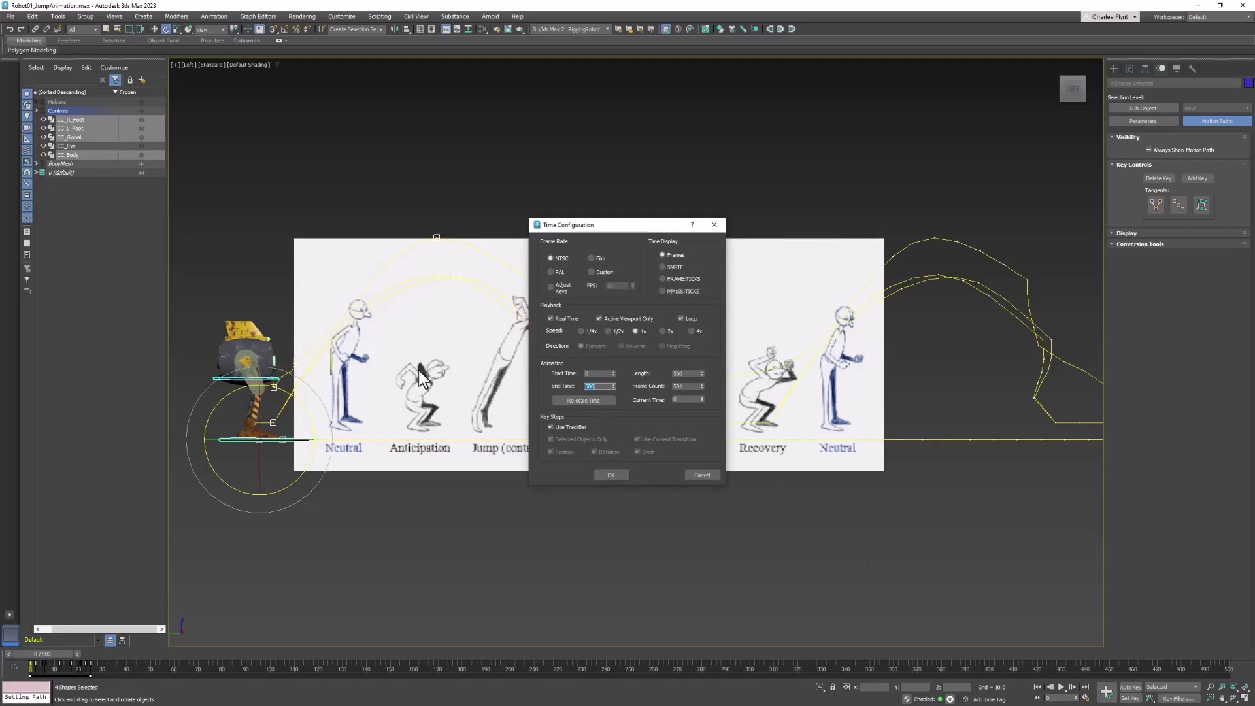
click(611, 472)
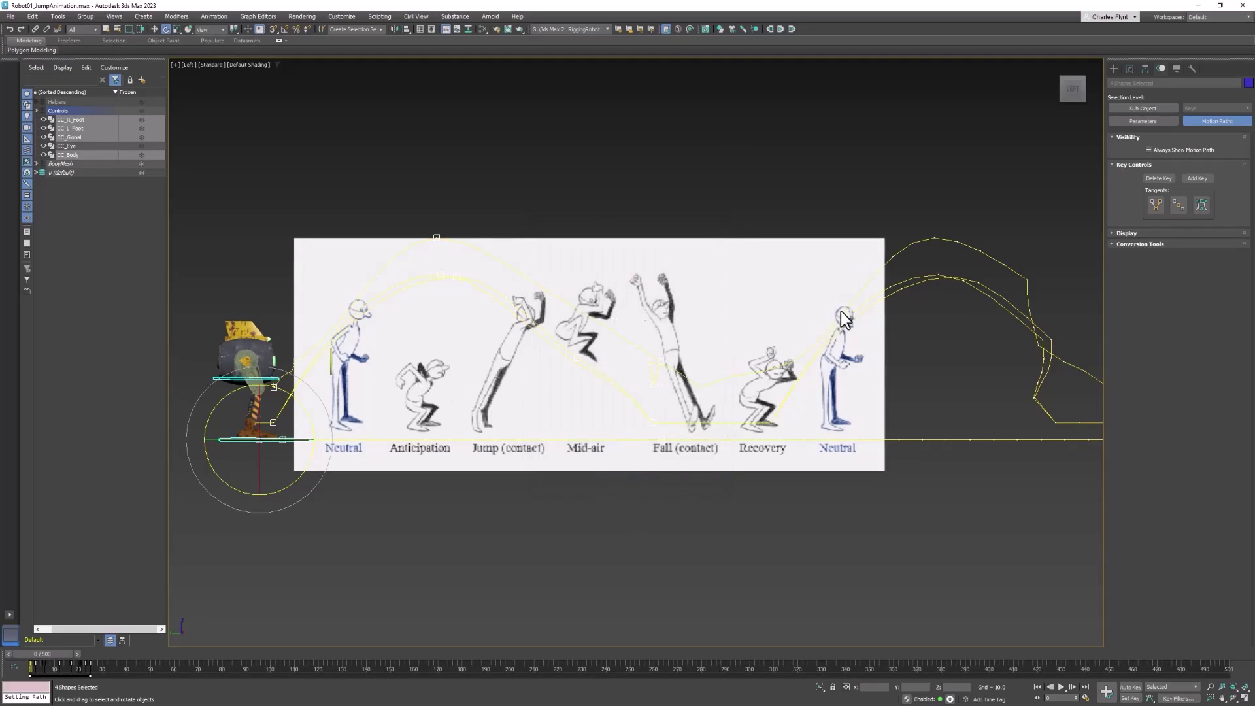
Step: Play back the repeating jumps along the extended motion paths, following the robot, and stop playback
middle_drag(809, 328, 699, 320)
scroll(736, 343, down, 1)
scroll(850, 411, down, 7)
middle_drag(894, 436, 479, 367)
scroll(667, 380, down, 3)
middle_drag(877, 416, 699, 421)
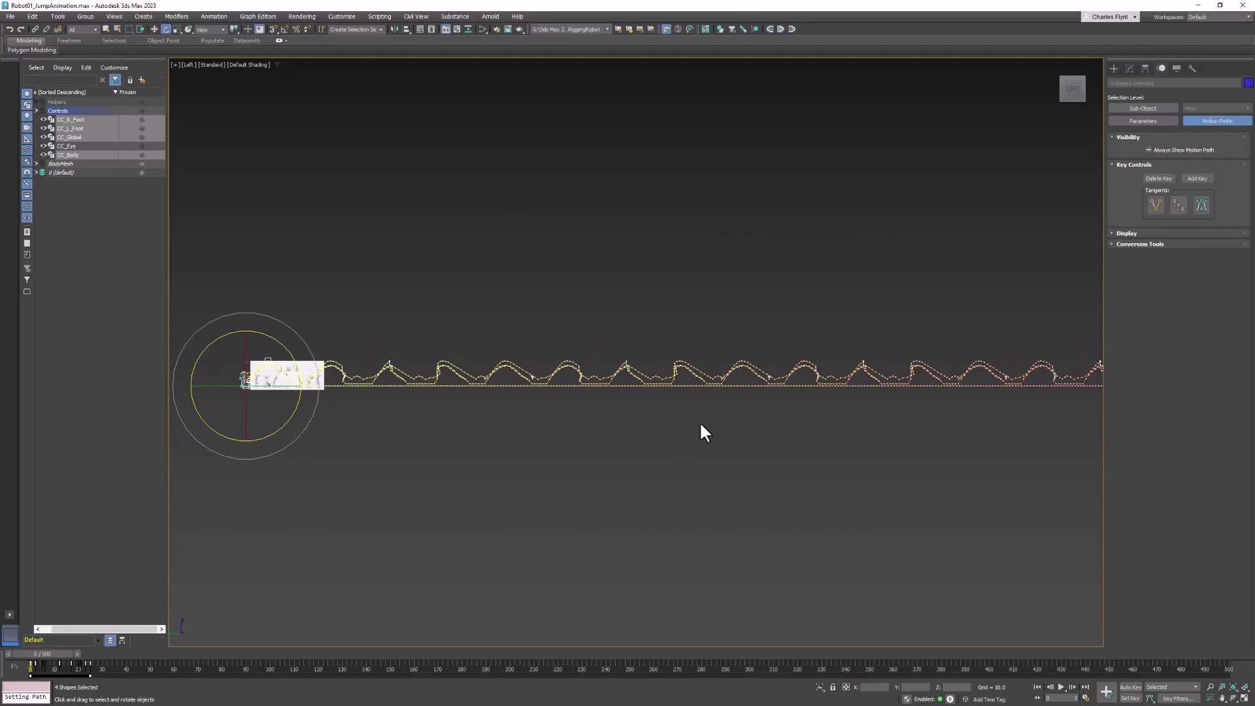
click(1061, 687)
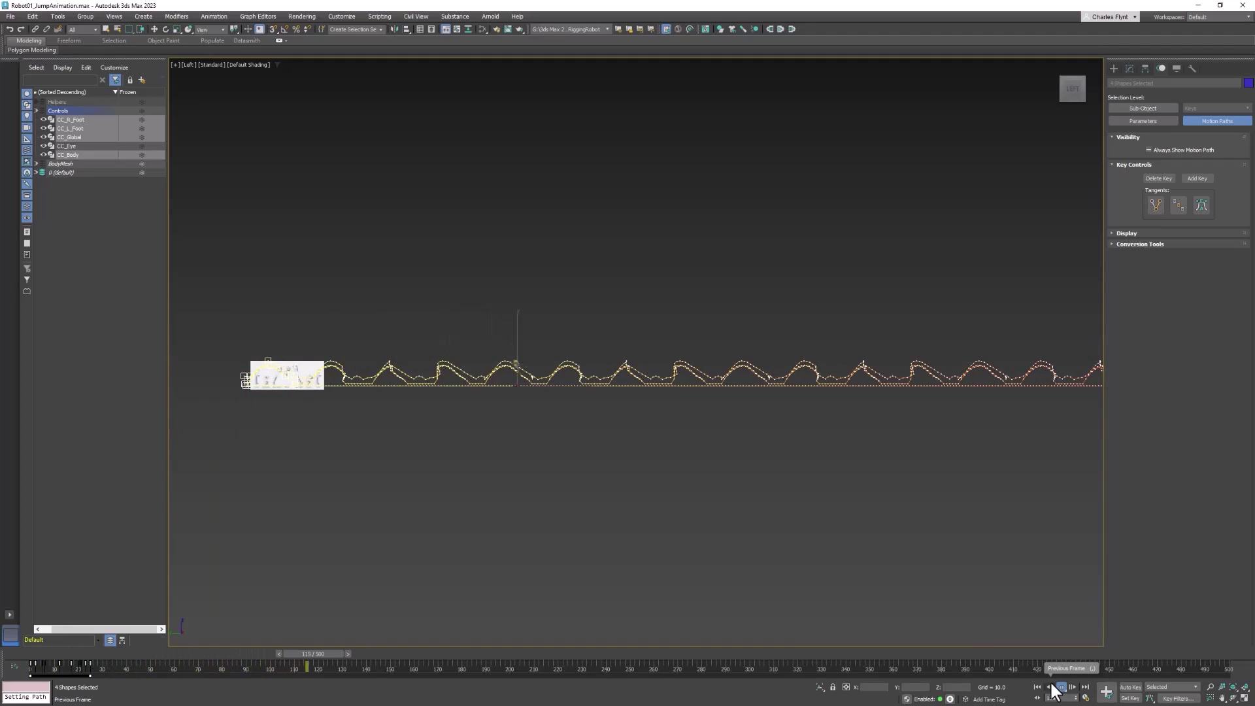
scroll(843, 458, up, 5)
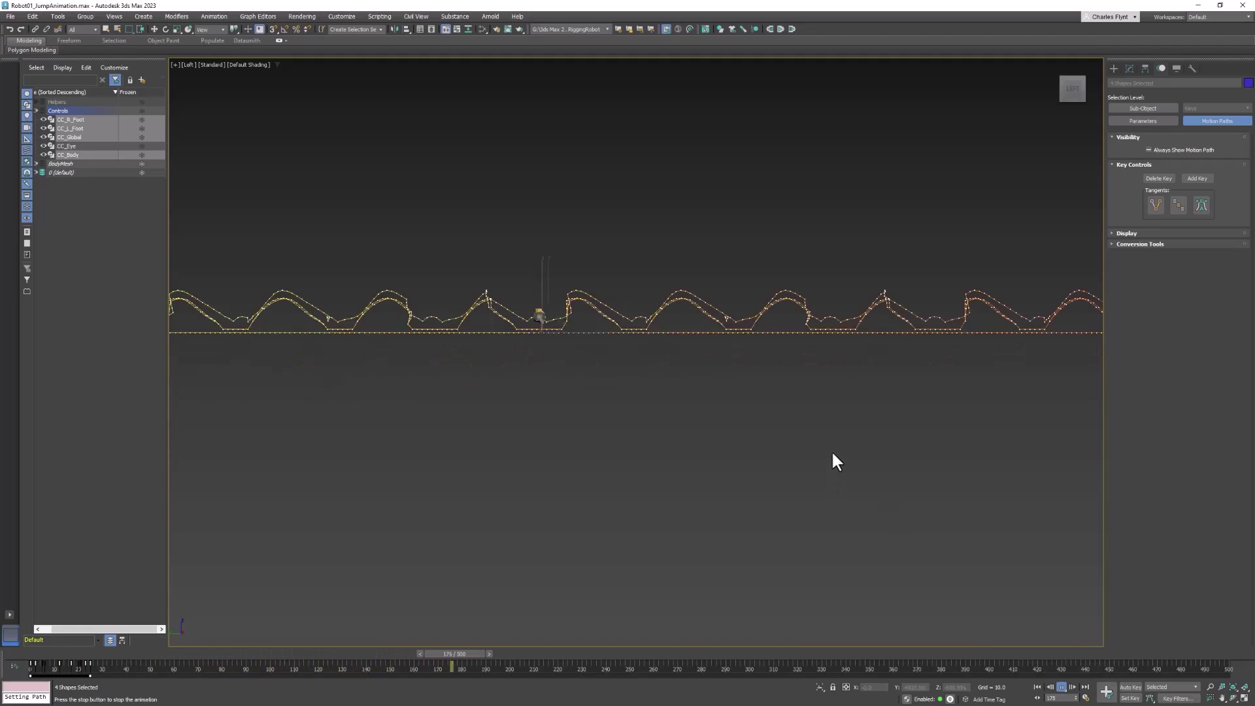
middle_drag(816, 401, 825, 555)
scroll(832, 535, up, 2)
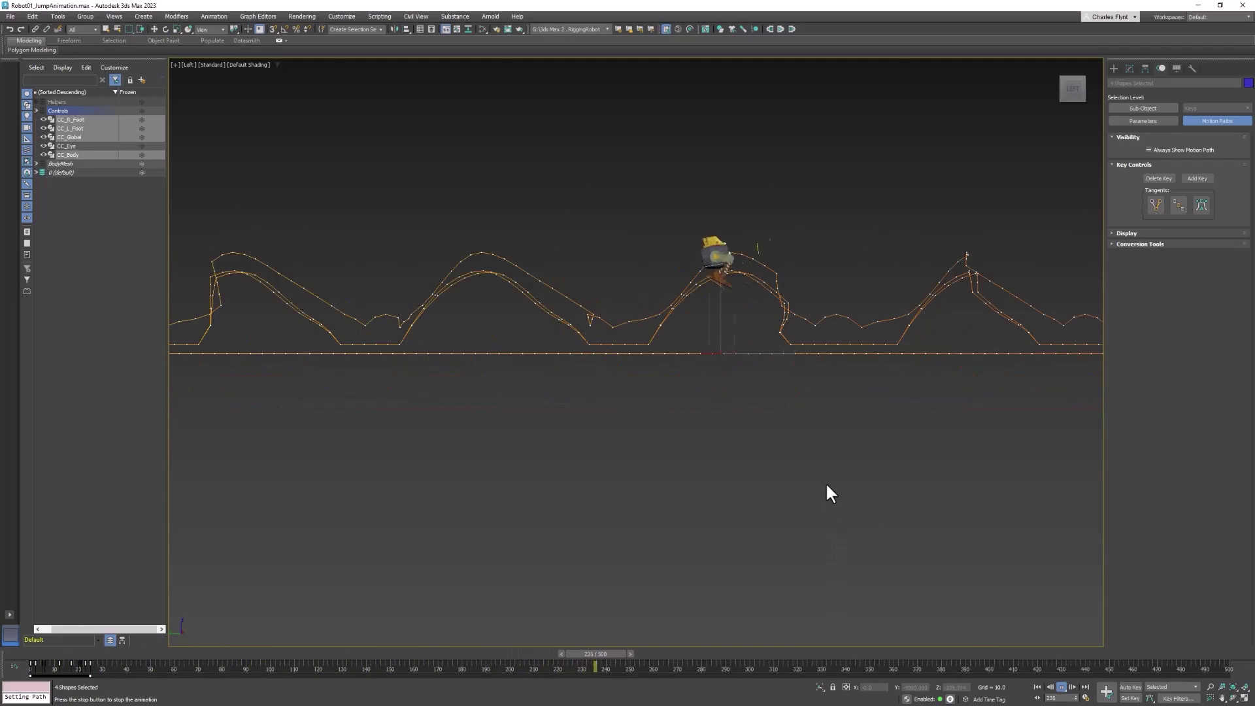
scroll(826, 481, up, 1)
middle_drag(828, 481, 746, 573)
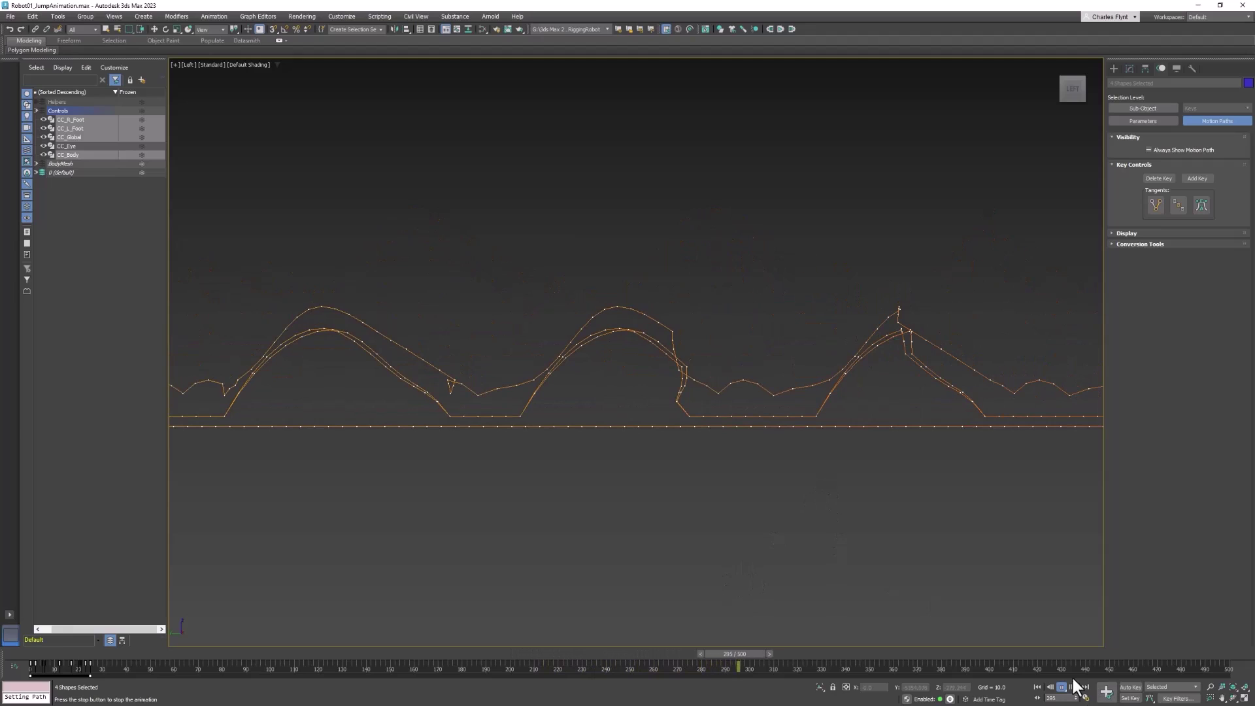
key(/)
Step: Return to frame 0 and restore the 25-frame time range, with the robot and pose reference in view
drag(787, 646, 32, 672)
scroll(795, 543, down, 5)
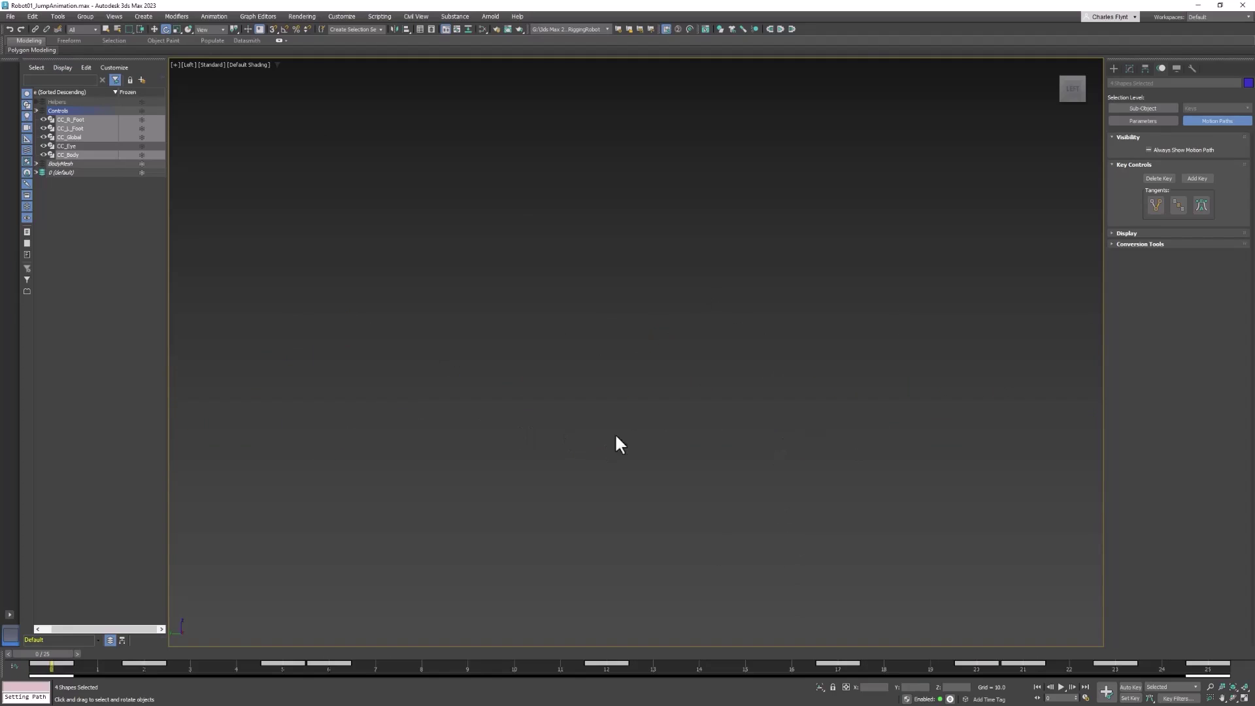
middle_drag(615, 432, 785, 430)
scroll(704, 426, up, 5)
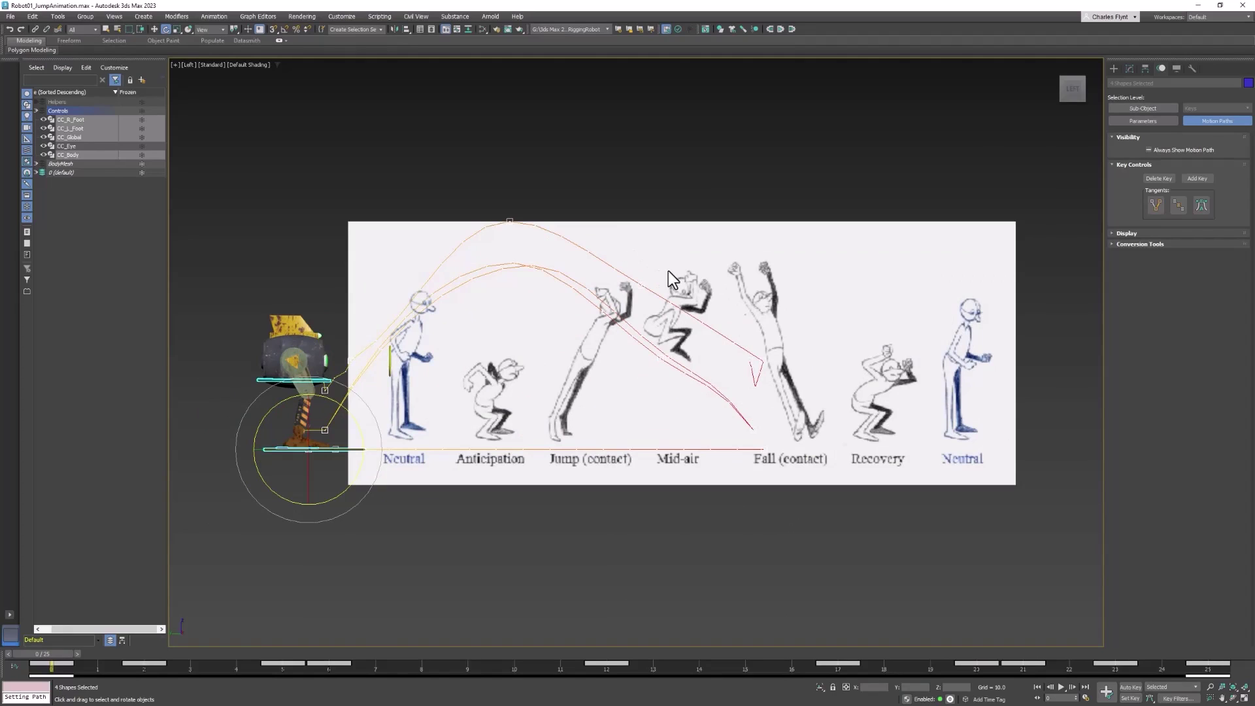
middle_drag(668, 275, 737, 273)
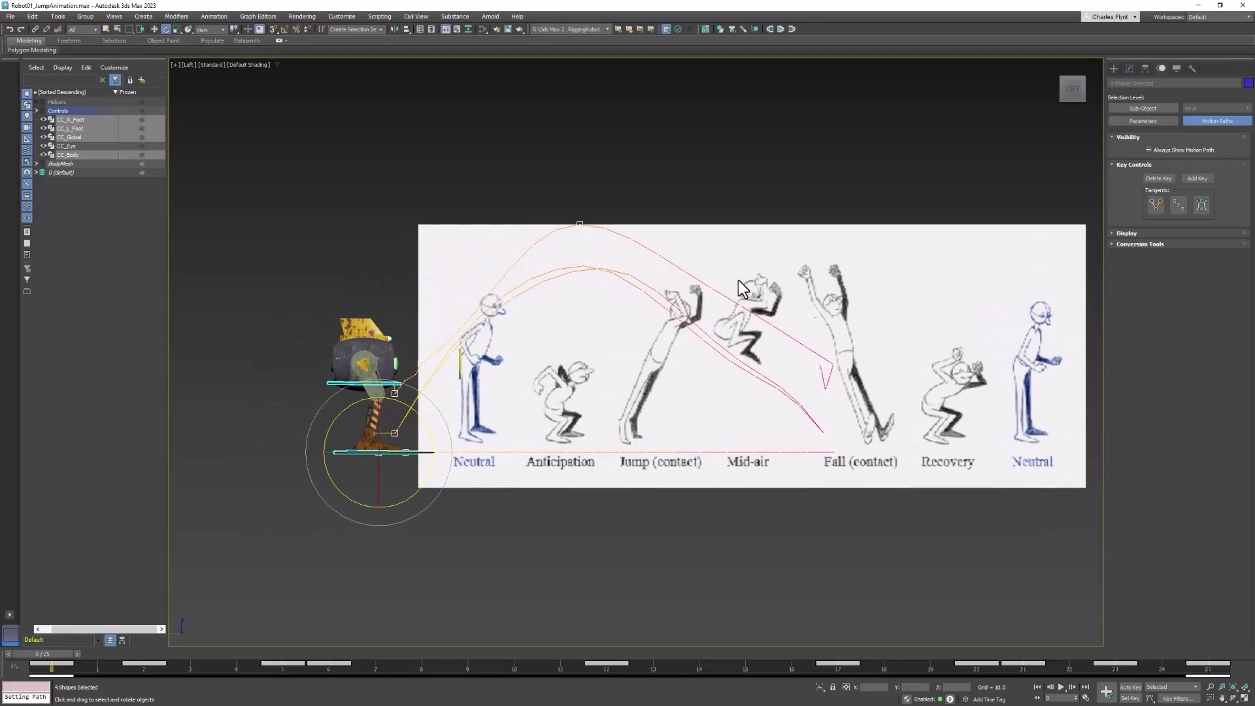